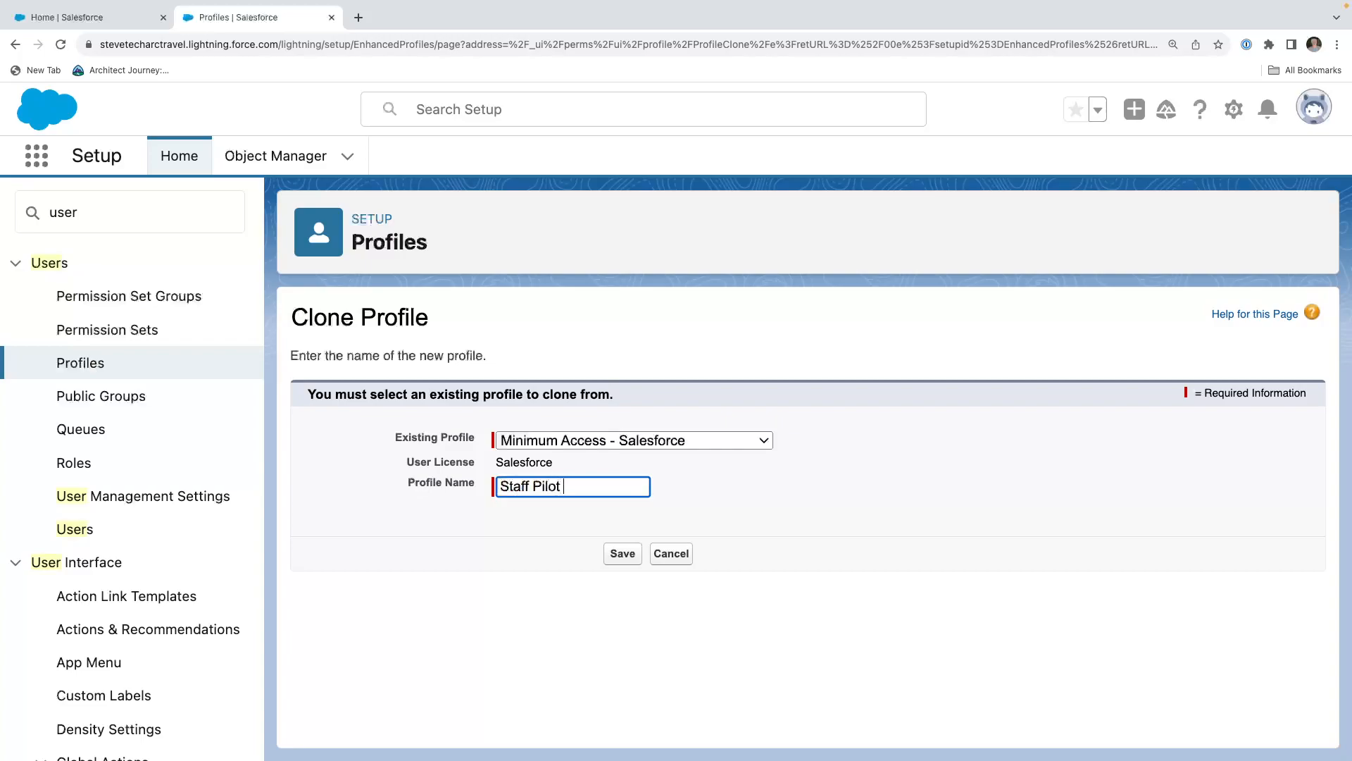
Name the clone of the Minimum Access - Salesforce profile "Staff Pilot Profile" and save it.
type("Profile")
left_click(622, 558)
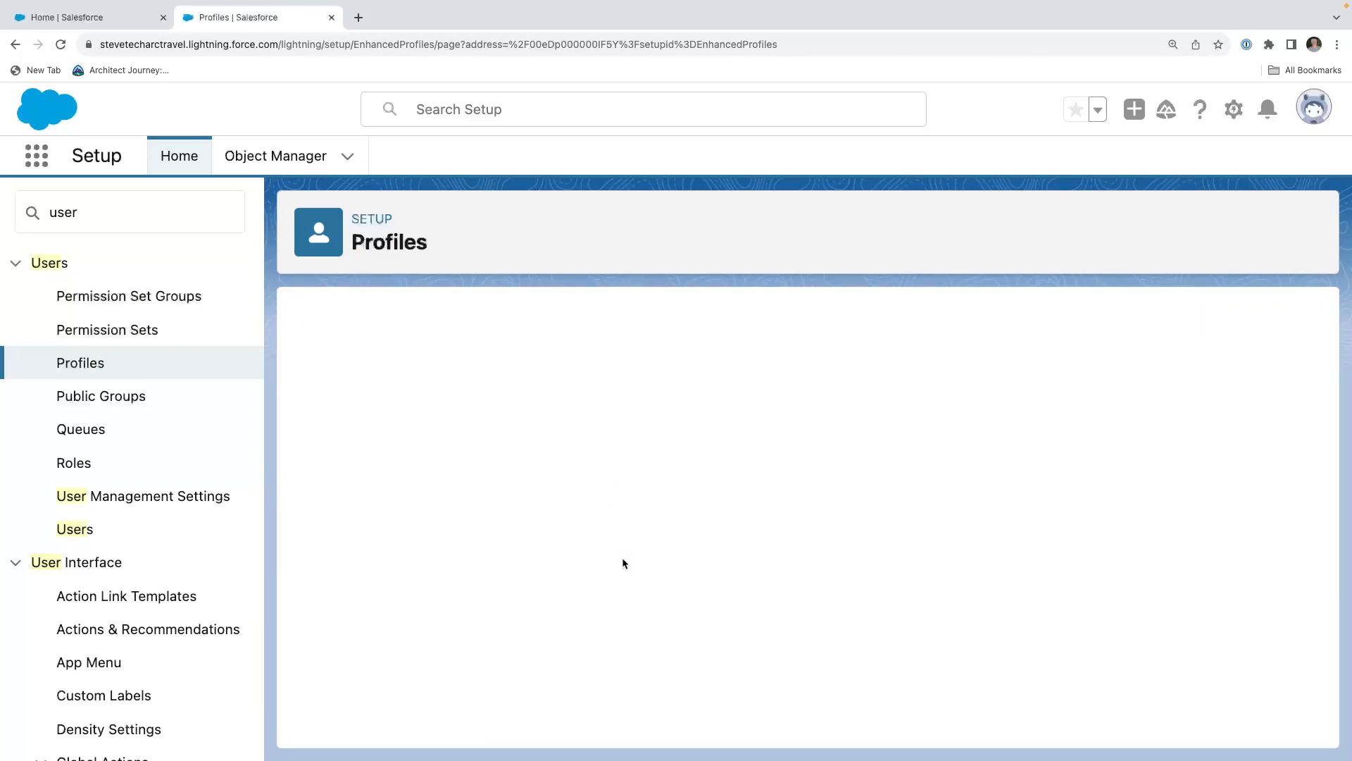
scroll(588, 486, "down", 3)
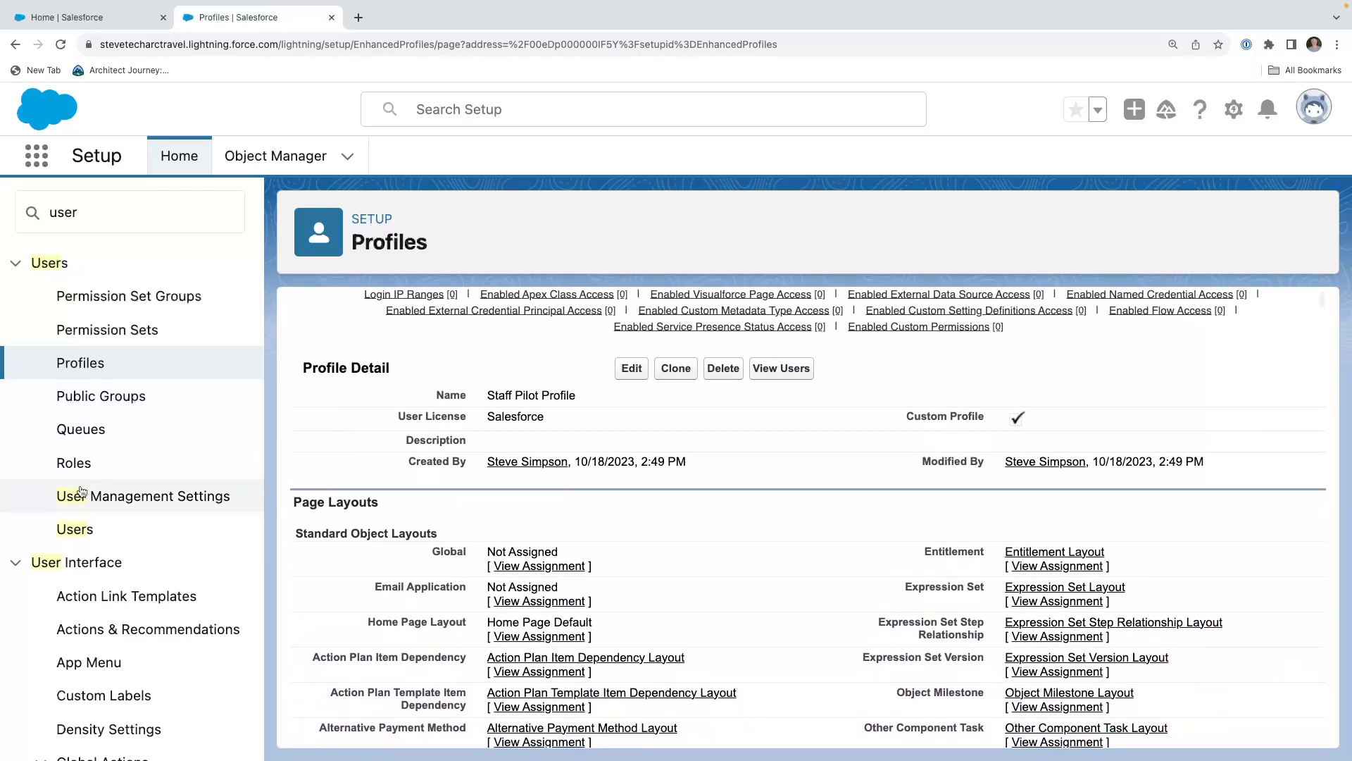
Change the pilot user's profile from the users list to Staff Pilot Profile and save the user record.
left_click(74, 529)
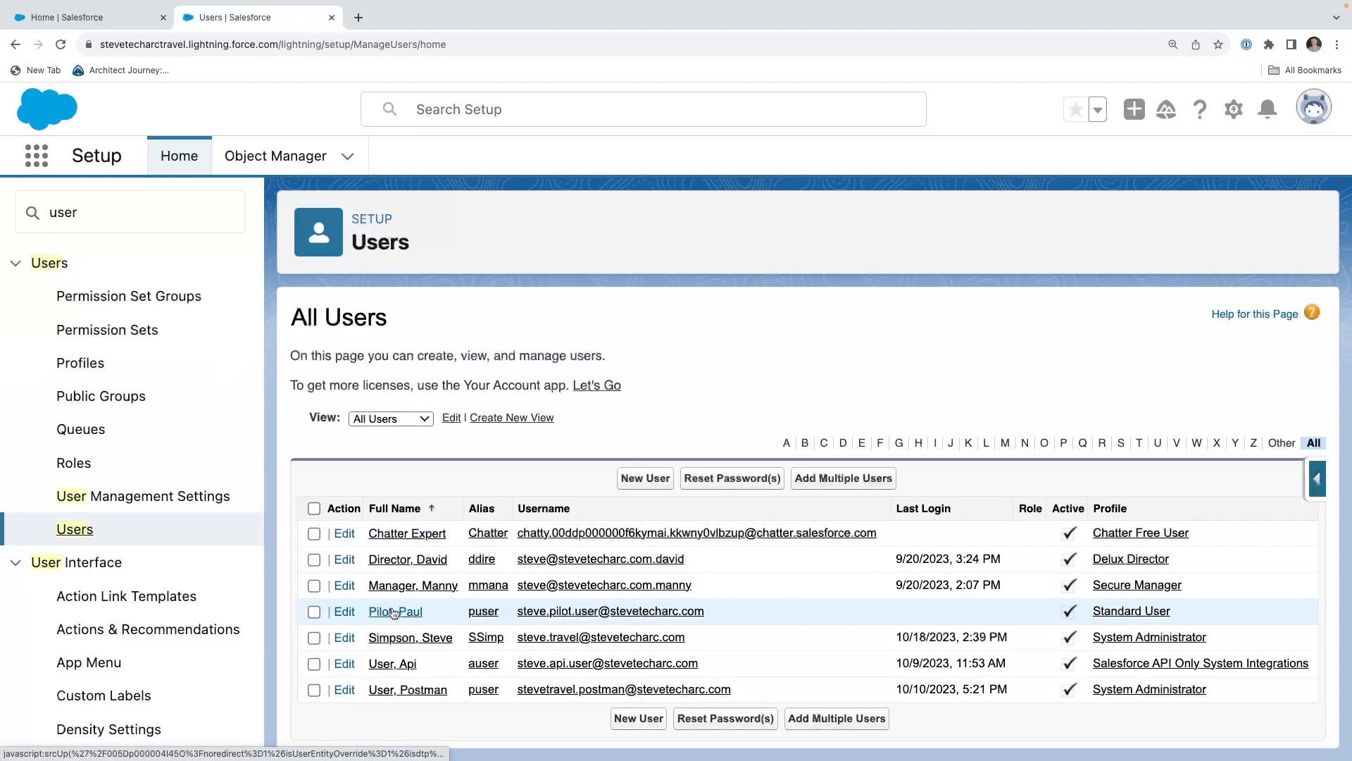
left_click(345, 612)
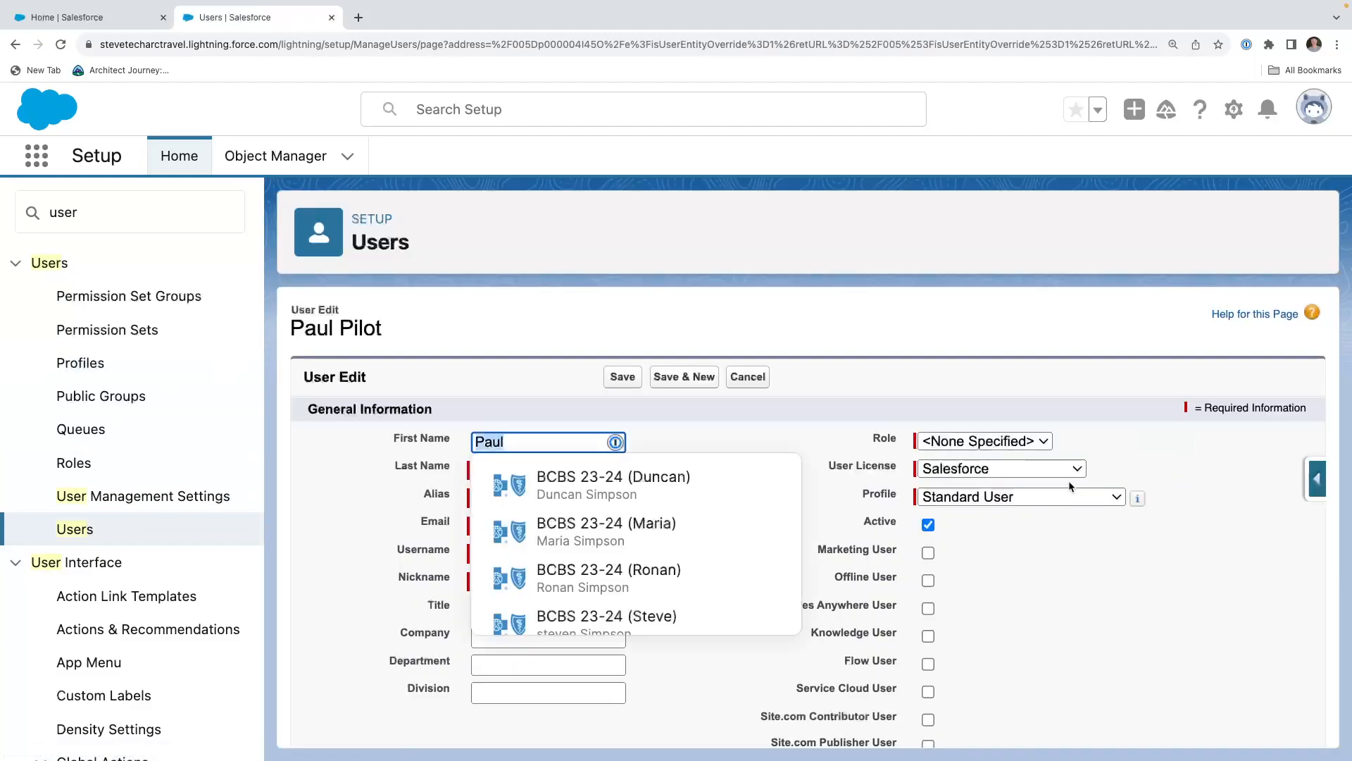
left_click(974, 471)
left_click(974, 471)
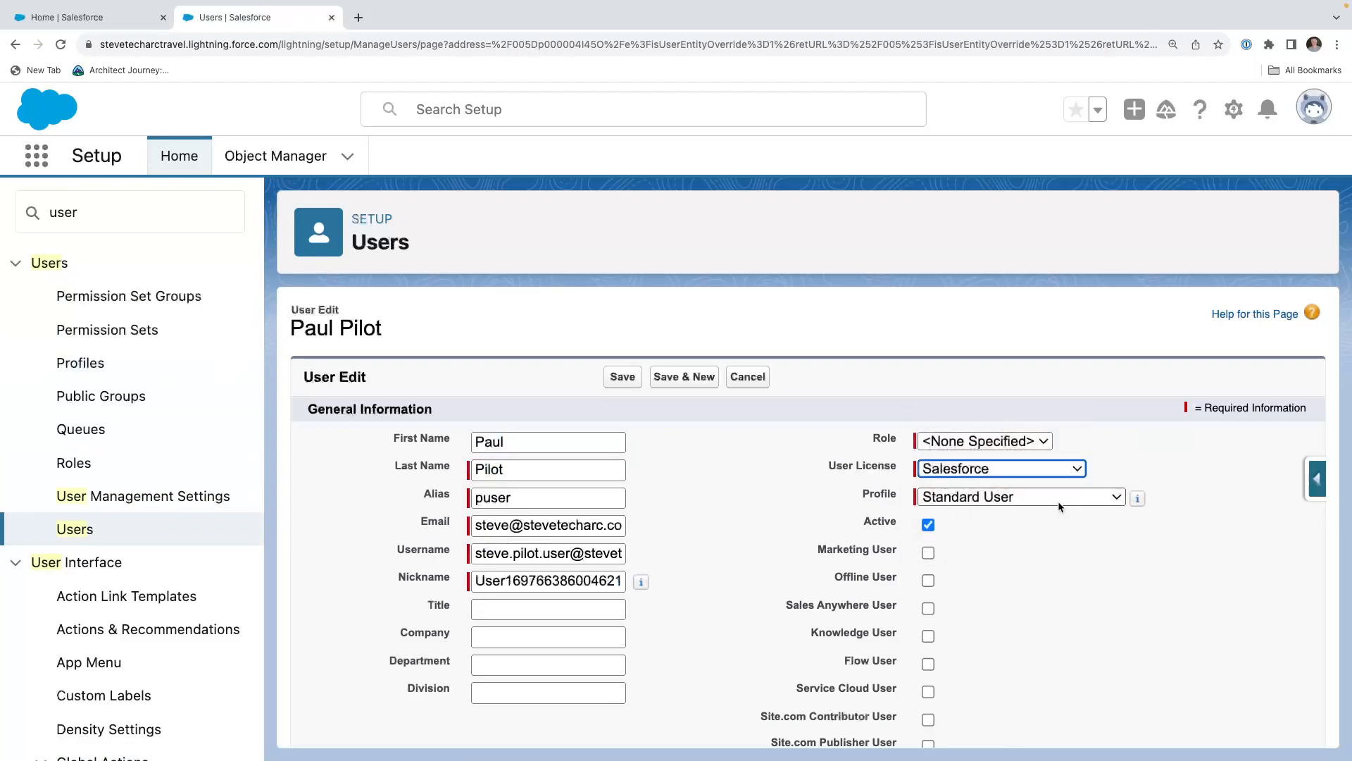
left_click(1059, 503)
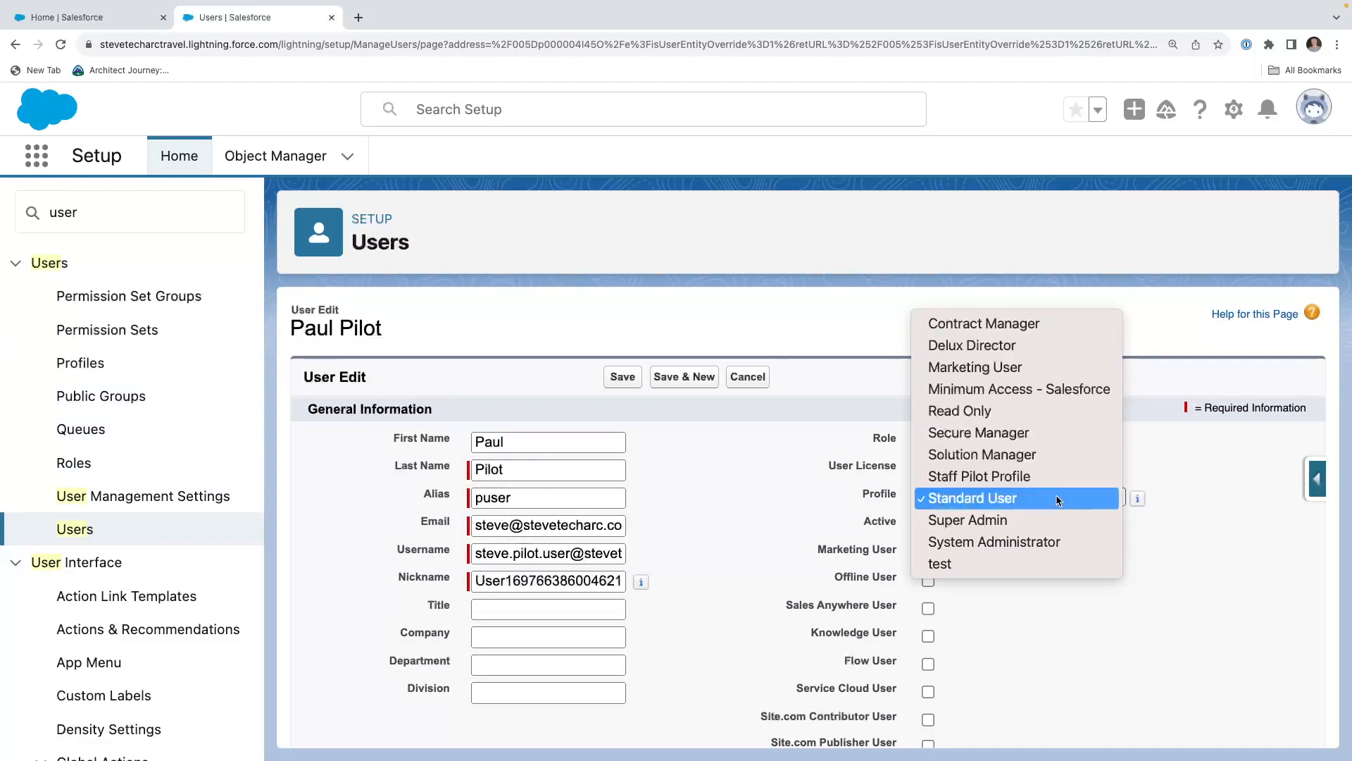
left_click(1053, 480)
left_click(637, 377)
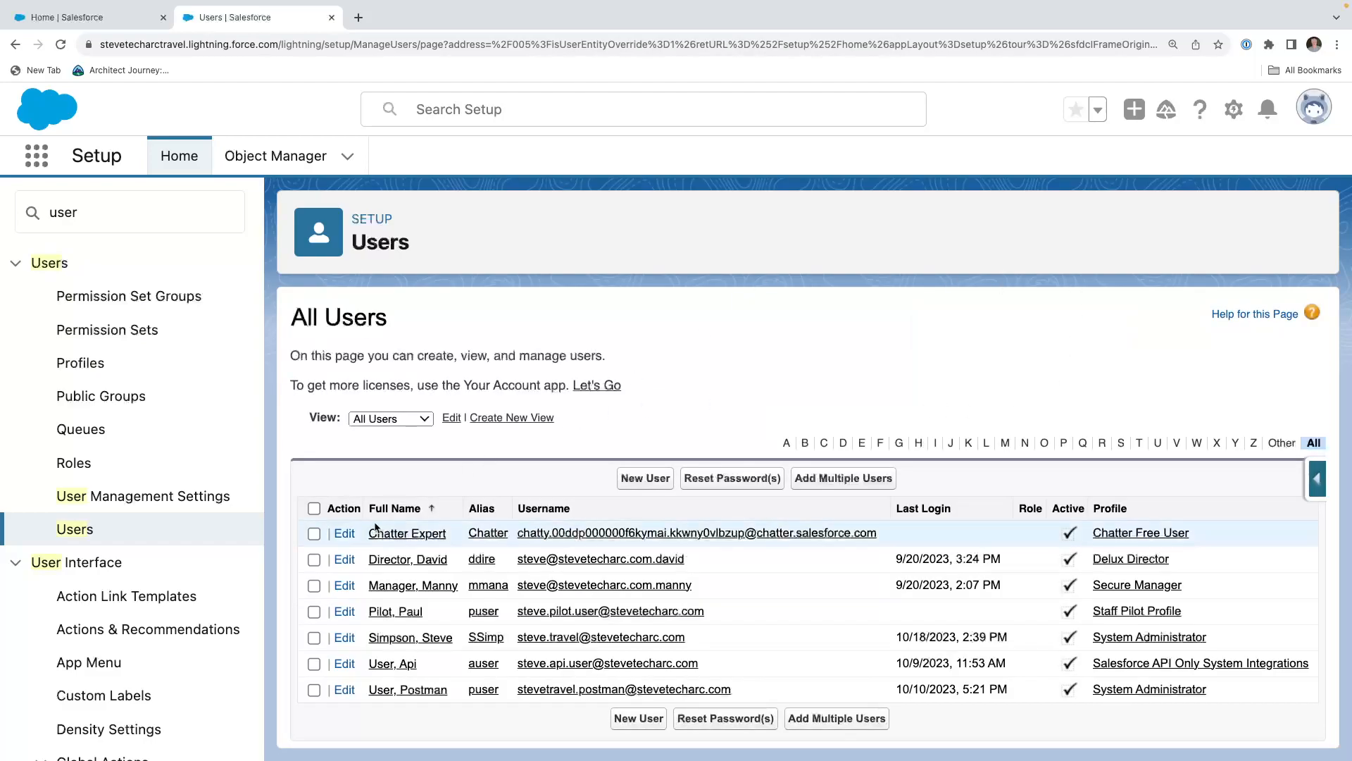
Create a permission set labelled "P Airport View" with the description "View Airport Data" and save it.
left_click(128, 334)
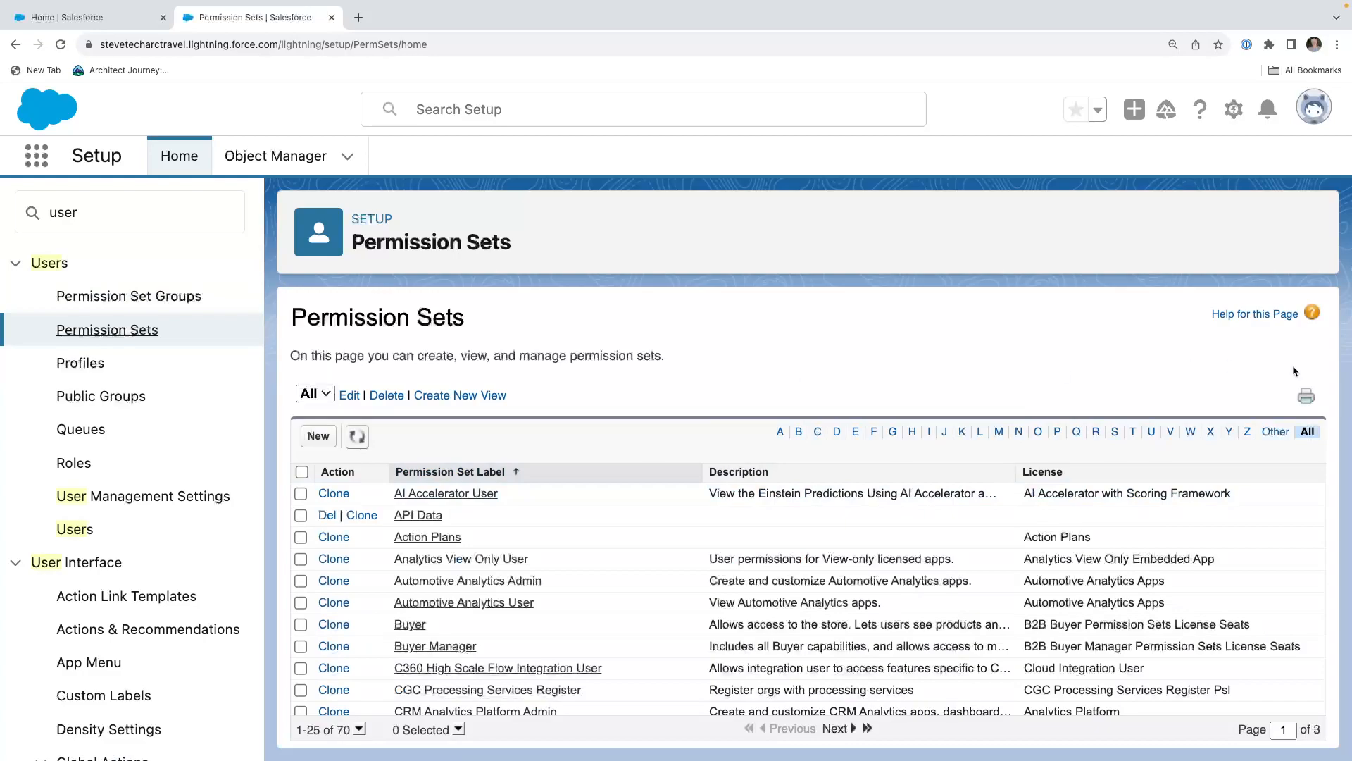
left_click(318, 435)
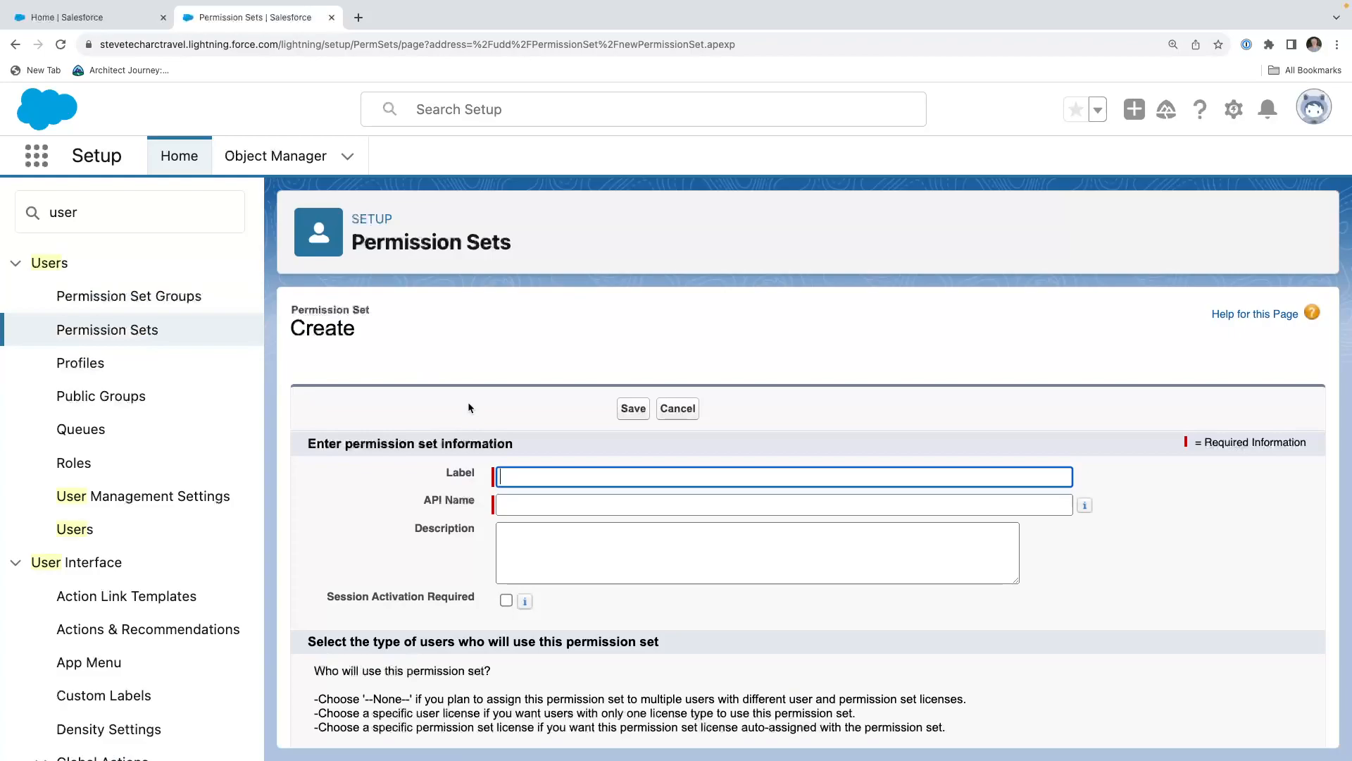
type("P")
type(" Airpo")
type("port View")
key("Tab")
key("Tab")
key("Tab")
type("View")
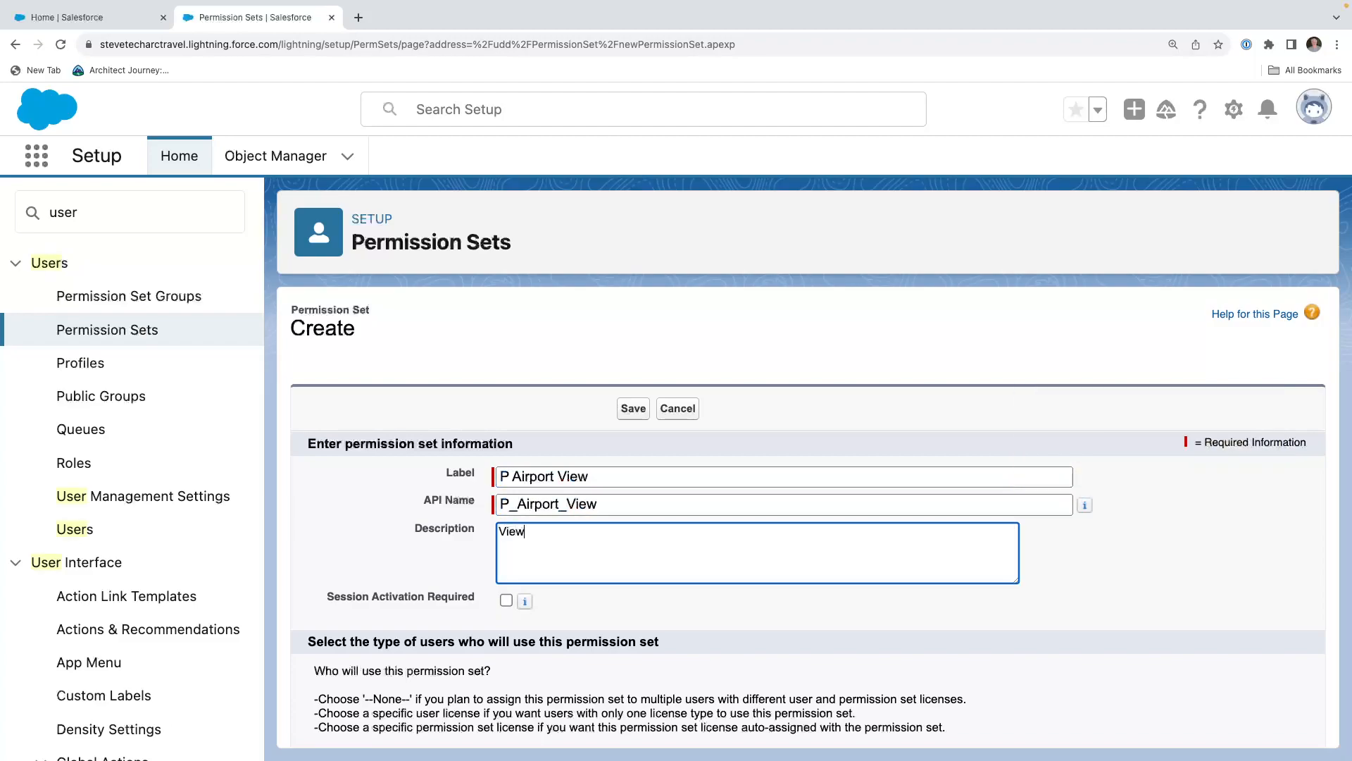
type(" Aipo")
key("BackSpace")
type("rport Data")
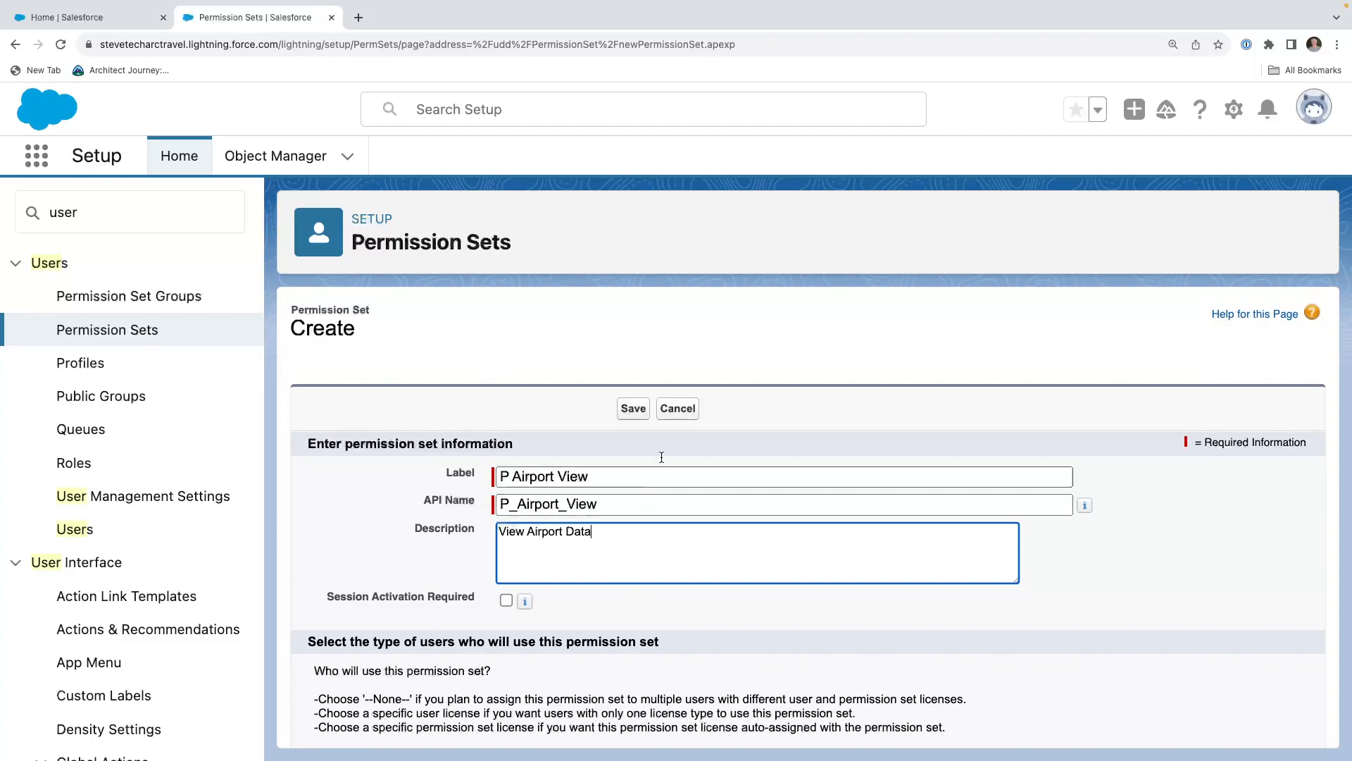
left_click(634, 410)
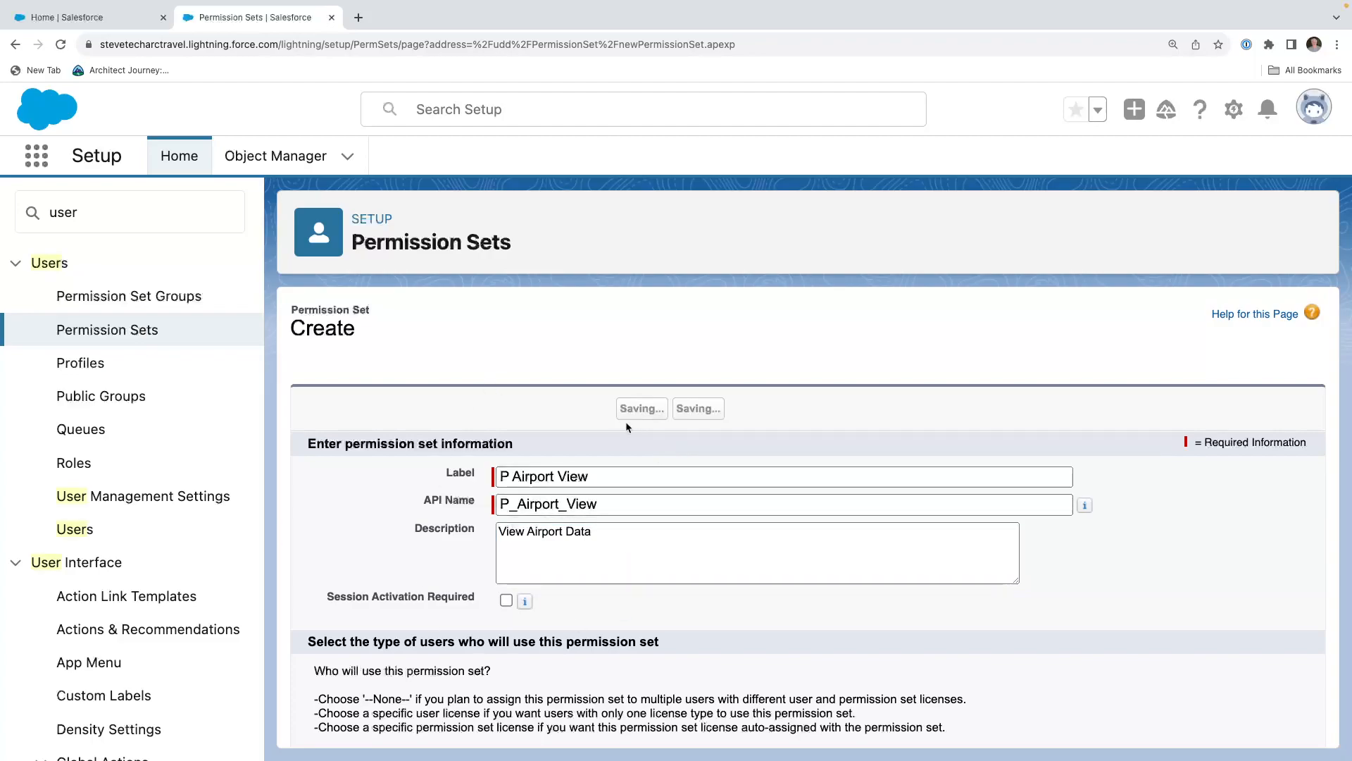
Open the OA Airports object settings of the P Airport View permission set.
scroll(620, 414, "down", 5)
left_click(675, 371)
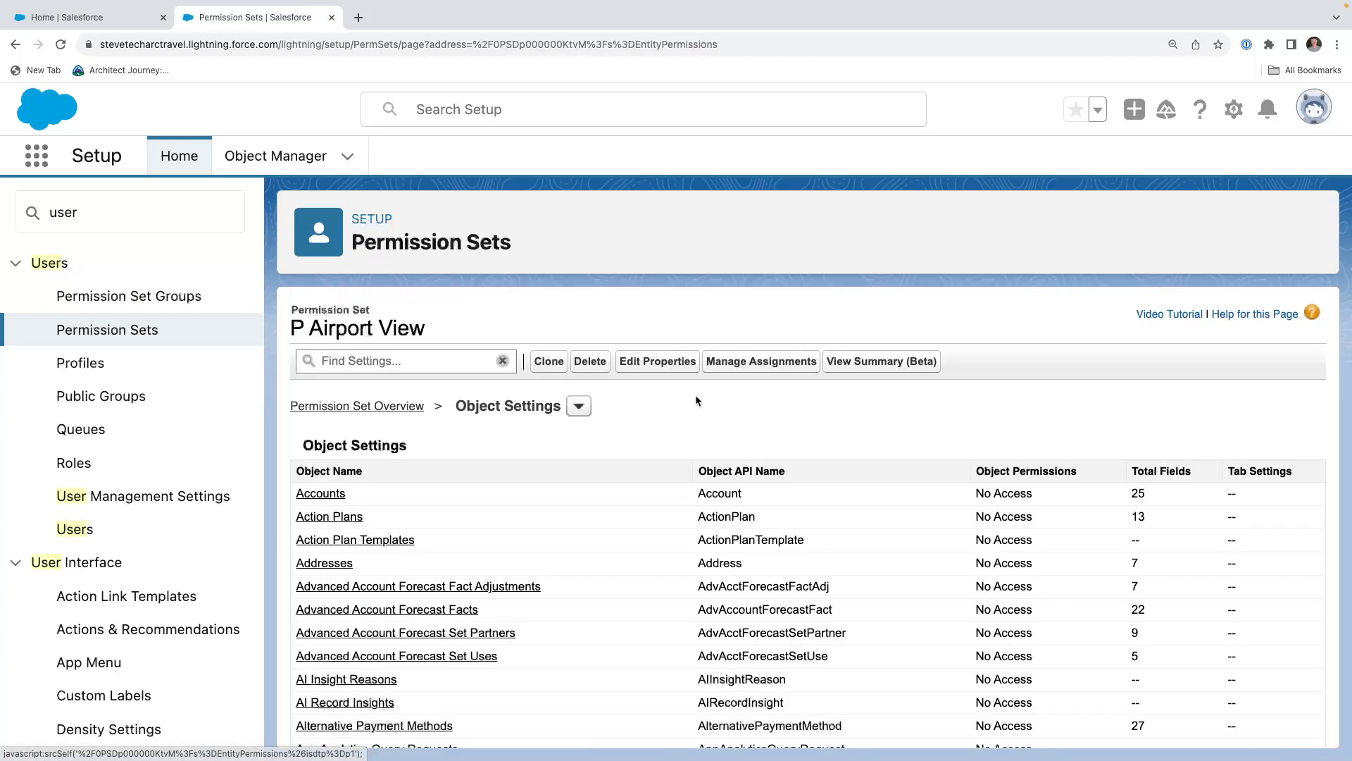
scroll(463, 521, "down", 20)
scroll(462, 521, "down", 20)
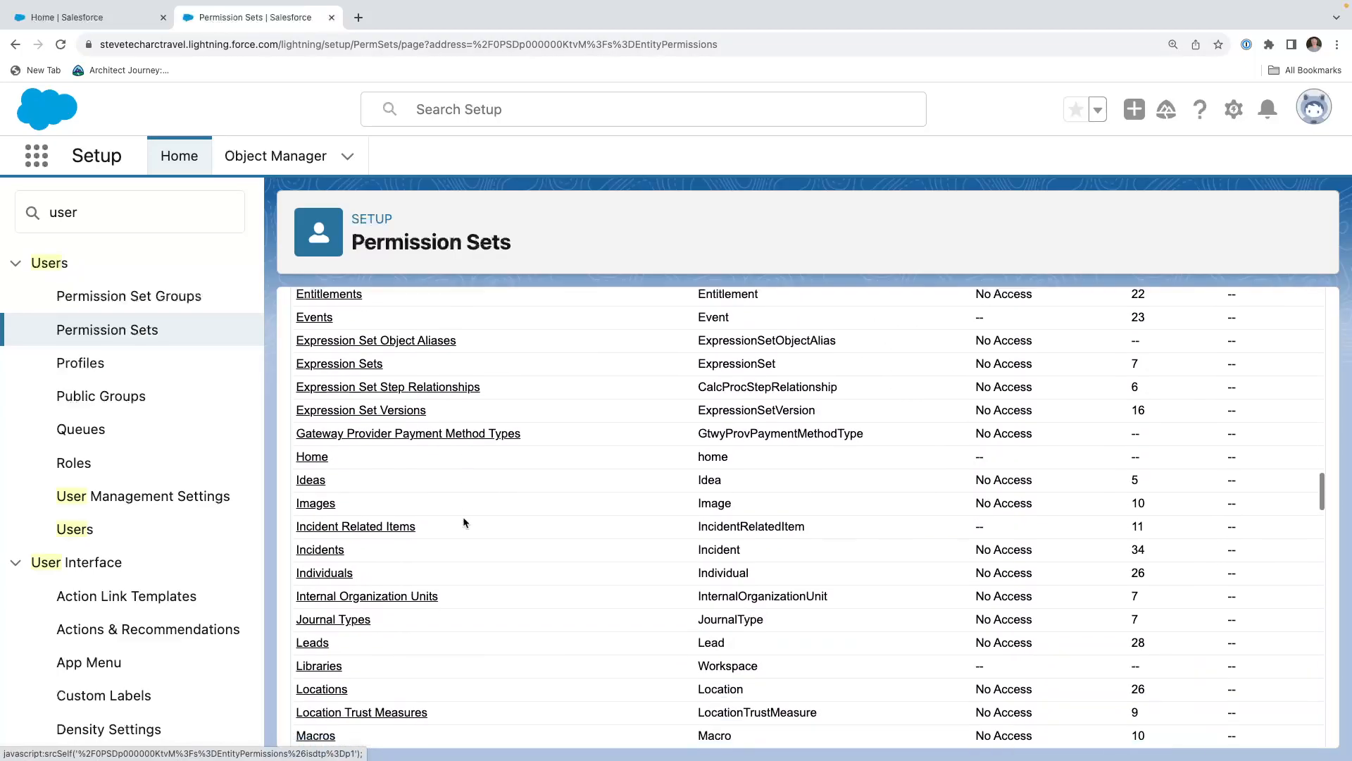
scroll(432, 566, "up", 5)
scroll(432, 563, "up", 2)
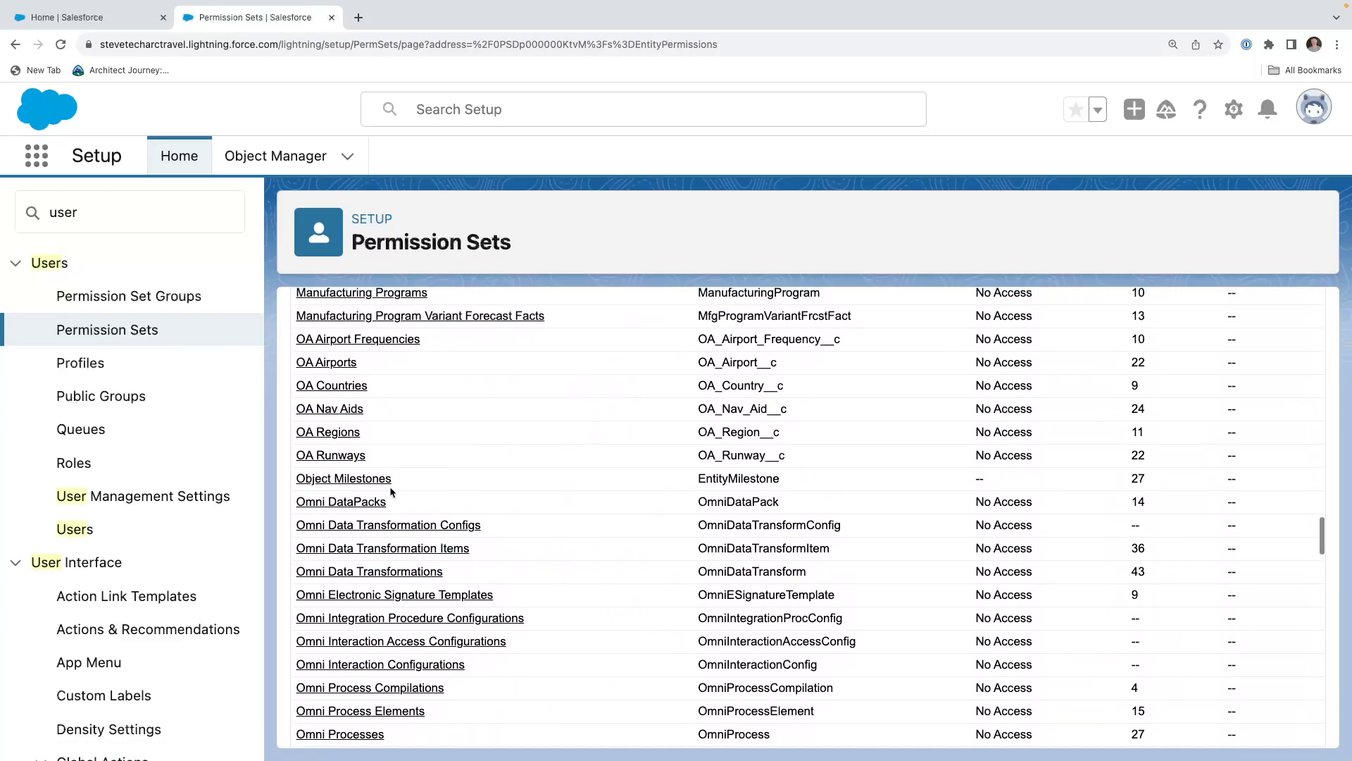
left_click(328, 389)
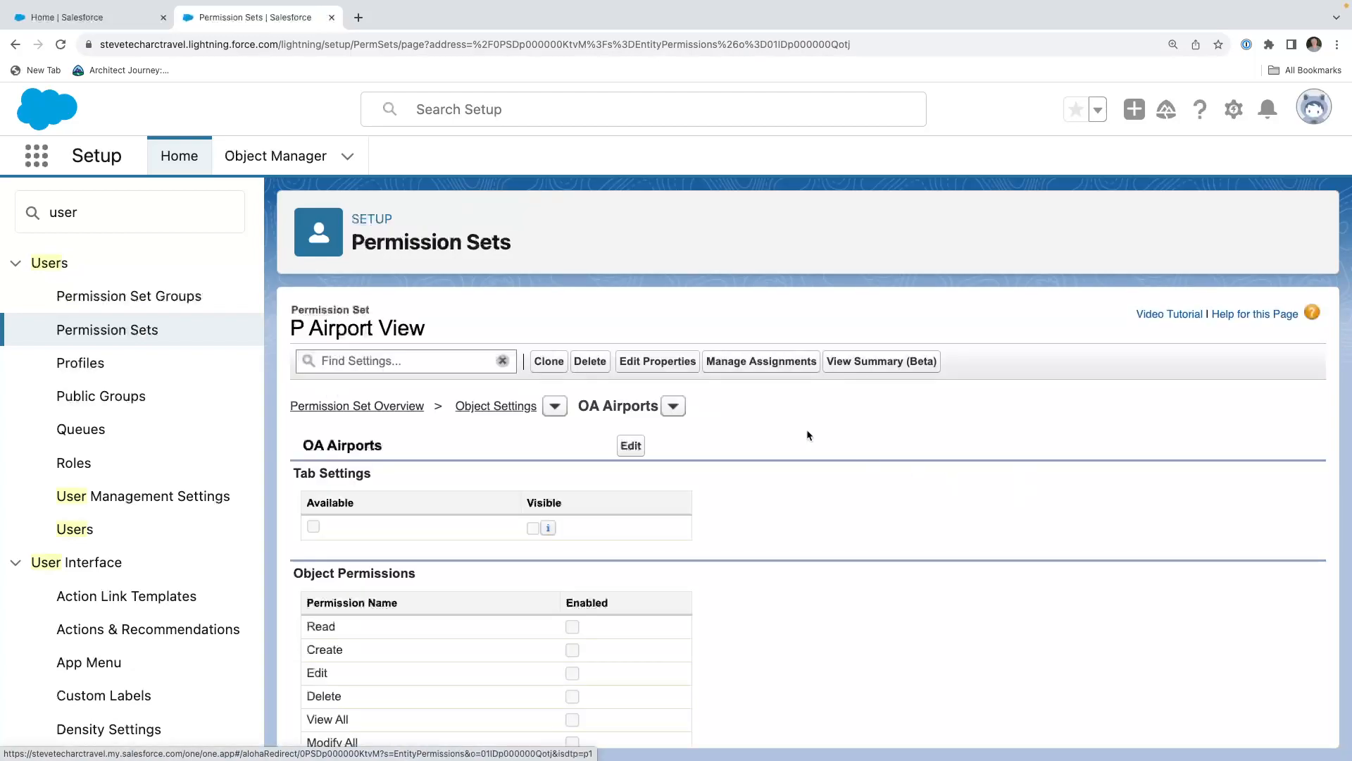
Make the OA Airports tab visible, enable the object's Read permission with read access to all fields, and save.
left_click(631, 445)
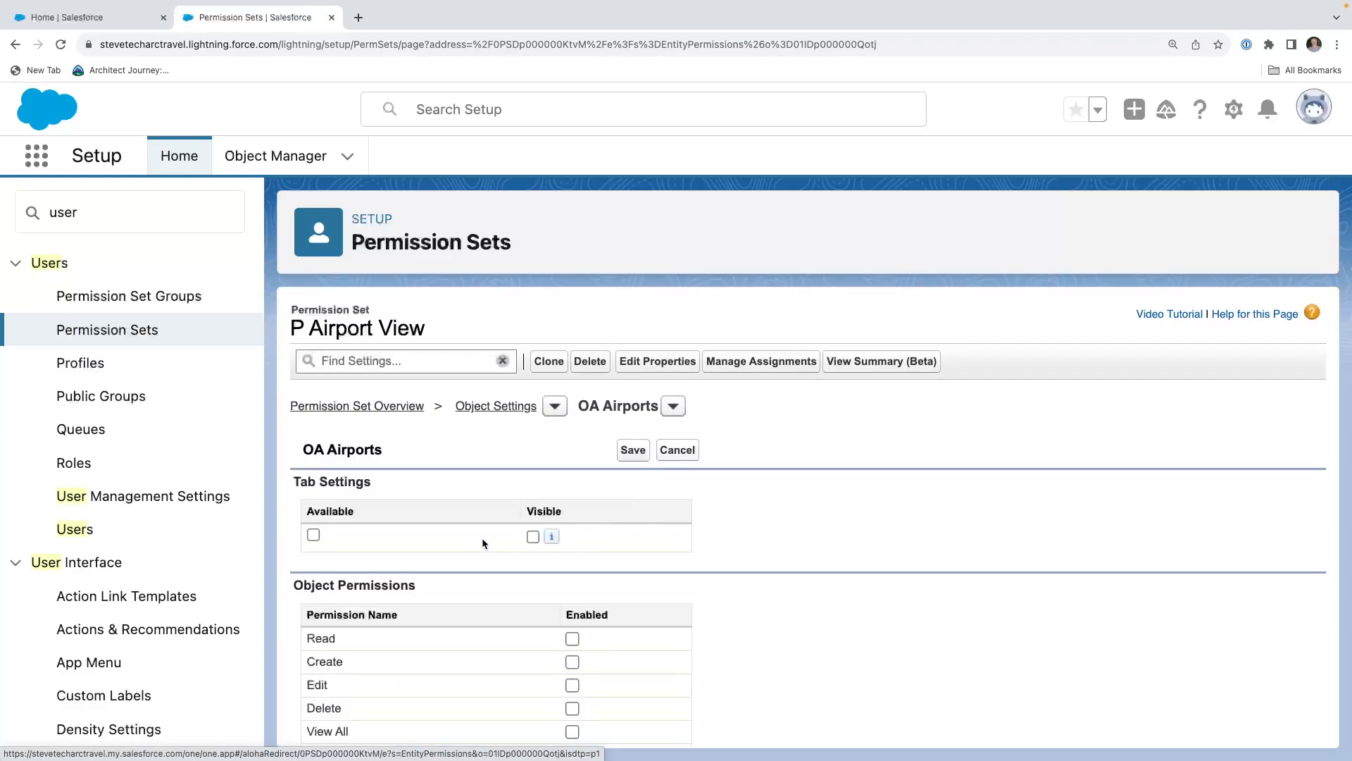
left_click(533, 537)
scroll(557, 515, "down", 2)
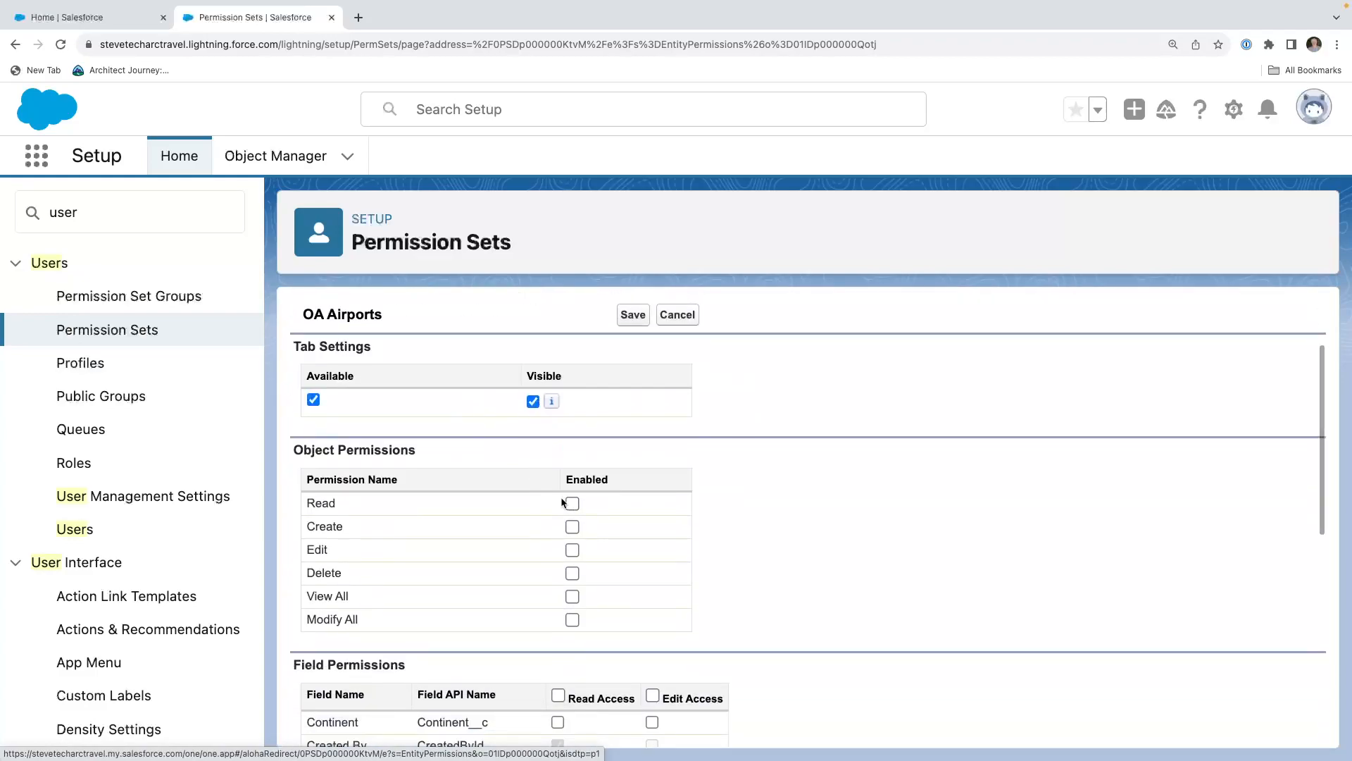
left_click(572, 503)
scroll(607, 470, "down", 3)
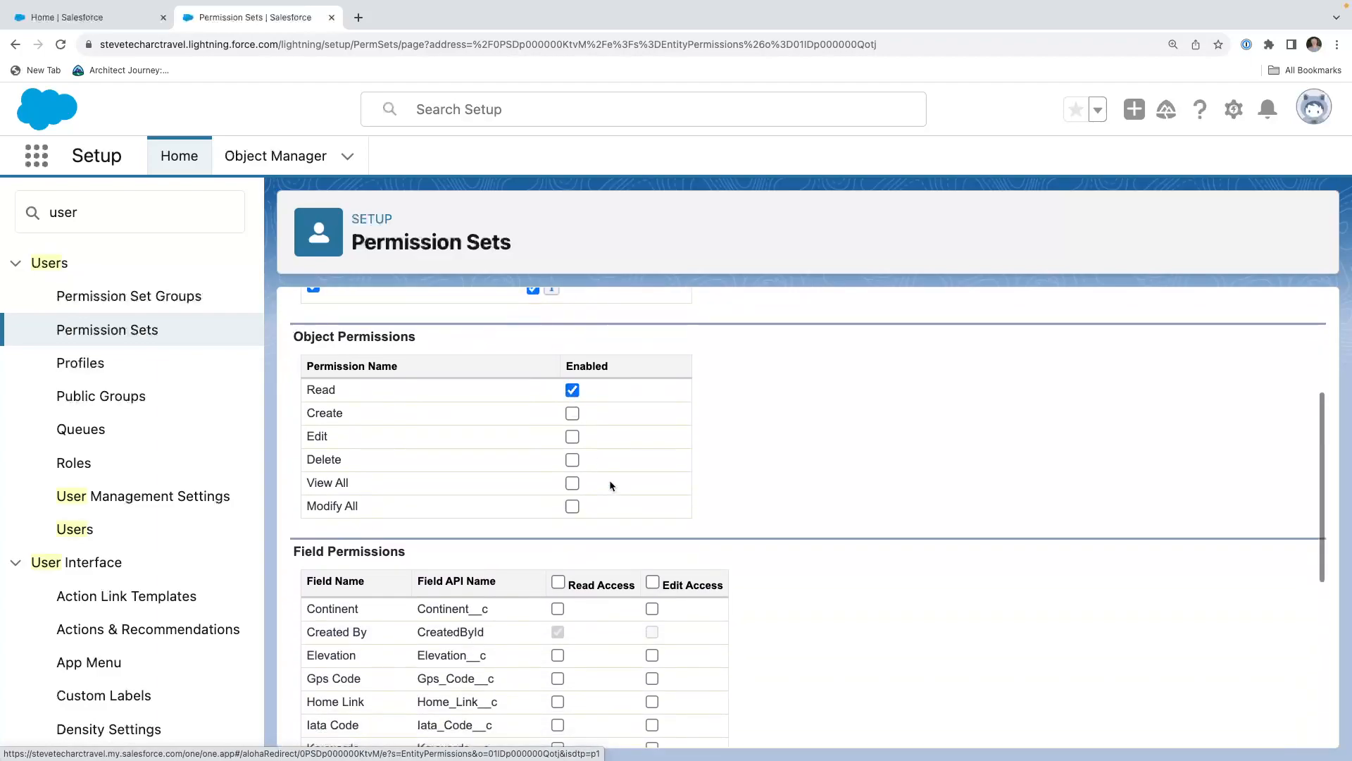
left_click(559, 493)
scroll(557, 491, "down", 4)
scroll(557, 491, "up", 10)
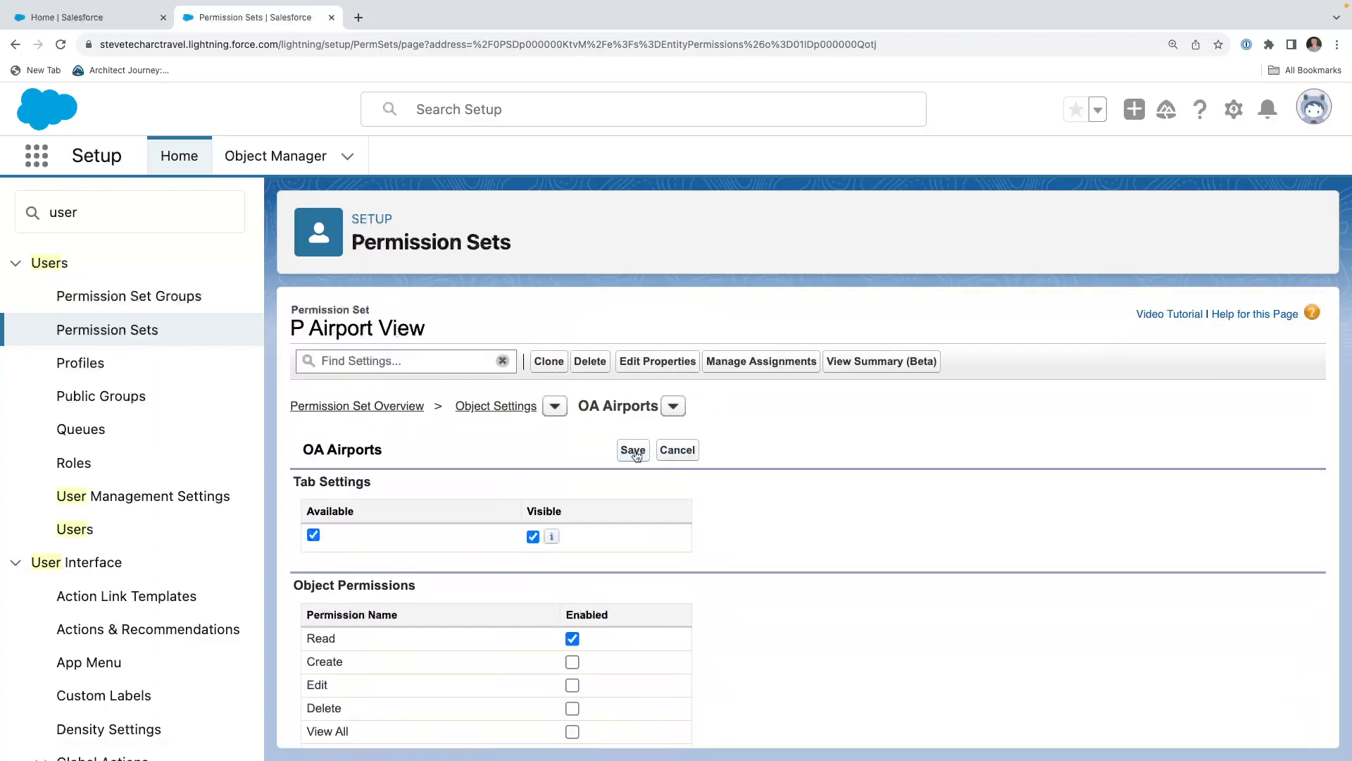
left_click(633, 451)
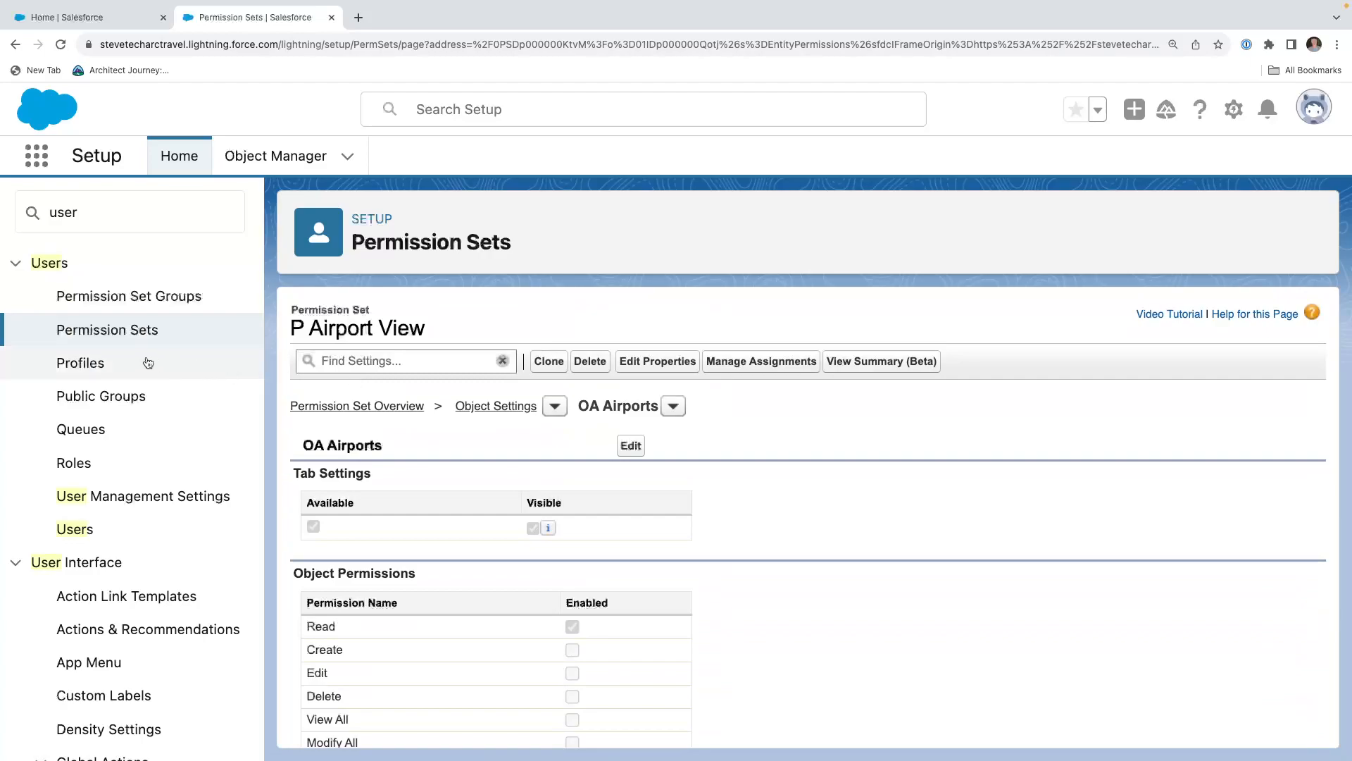
Create a permission set labelled "P-Navigation View" with the description "View Navigational Data" and save it.
left_click(107, 329)
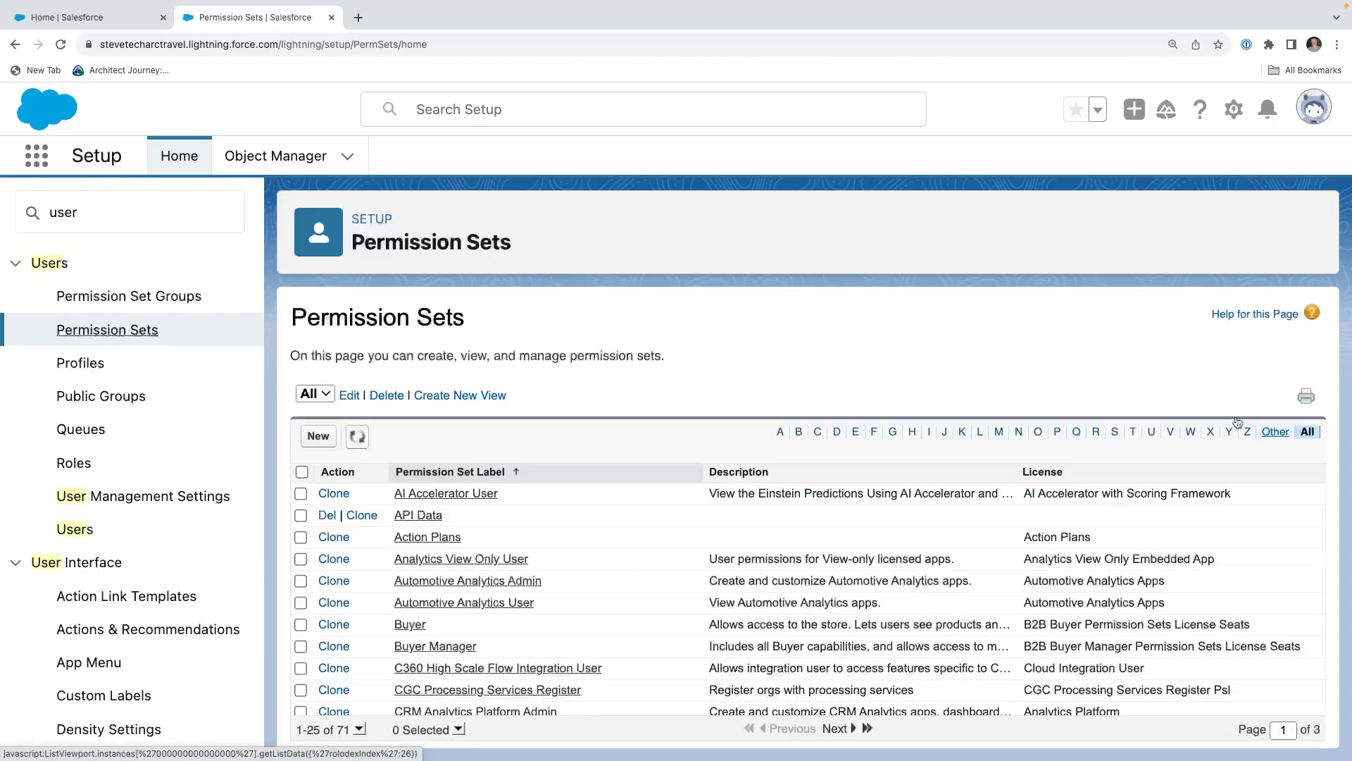
left_click(318, 437)
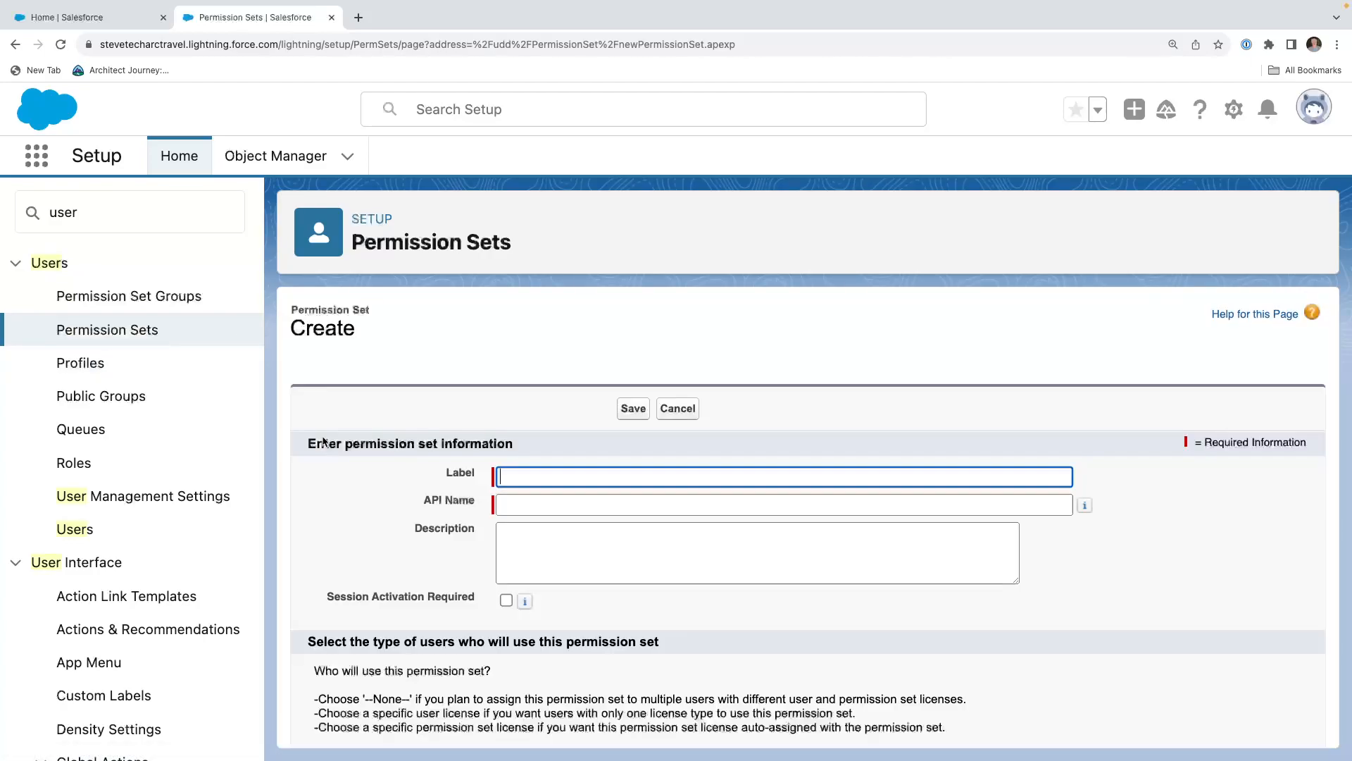
type("P-Navigation View")
key("Tab")
key("Tab")
key("Tab")
type("View")
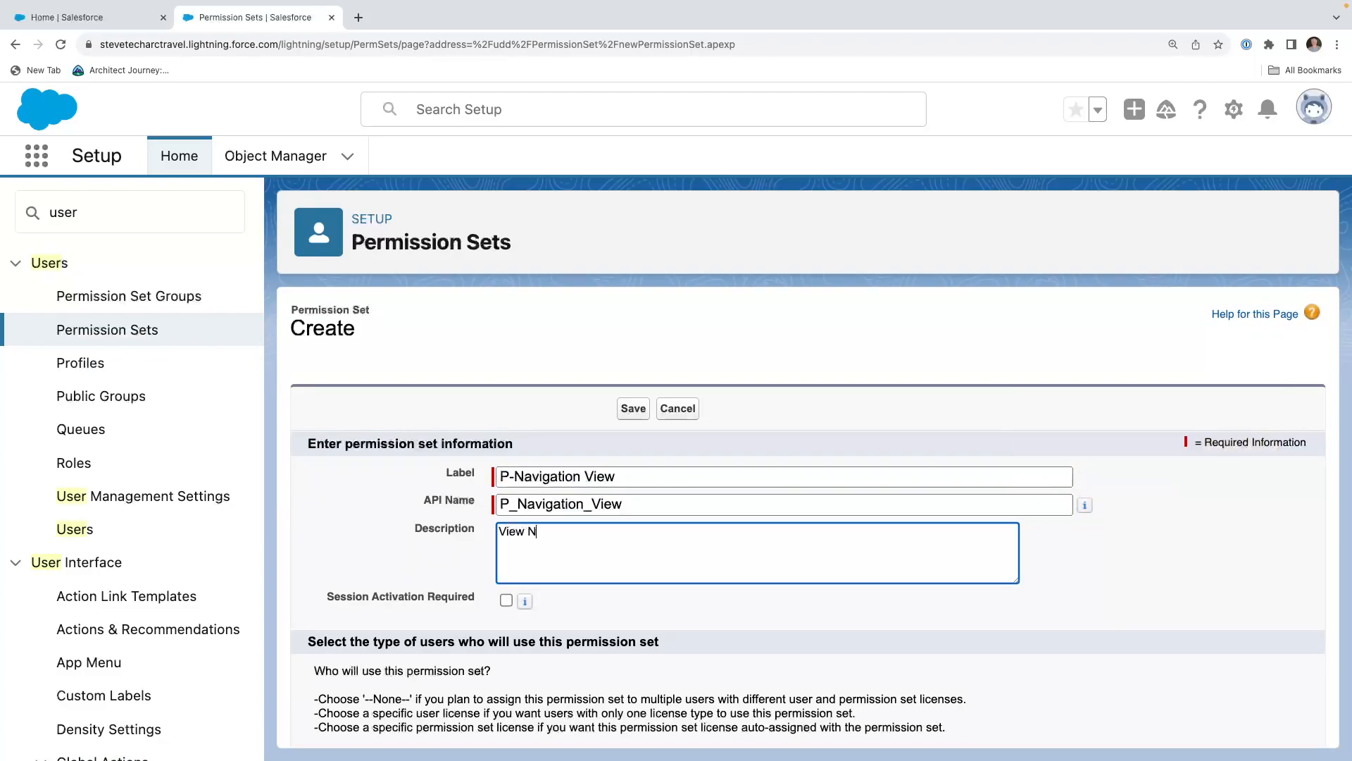
type(" Navigational Data")
left_click(633, 409)
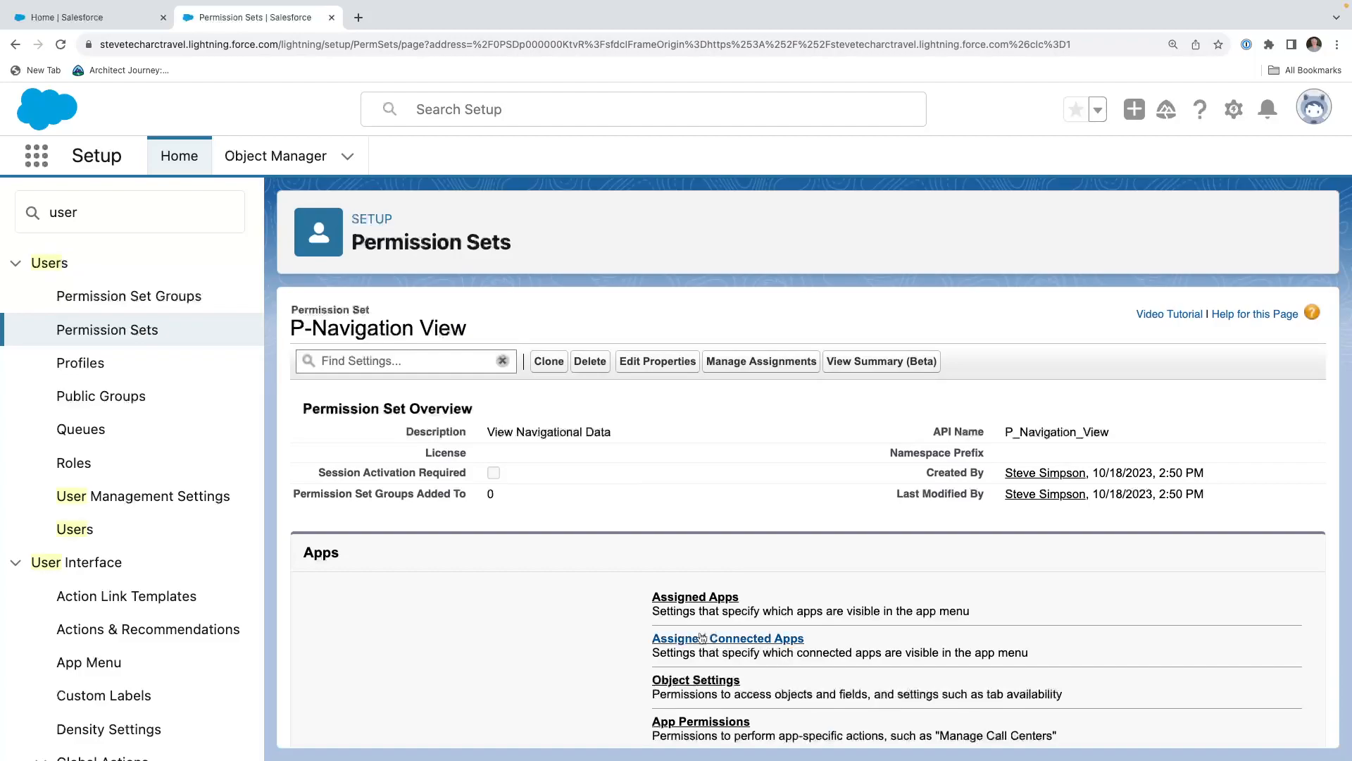
Open the OA Nav Aids object settings of the P-Navigation View permission set.
left_click(685, 682)
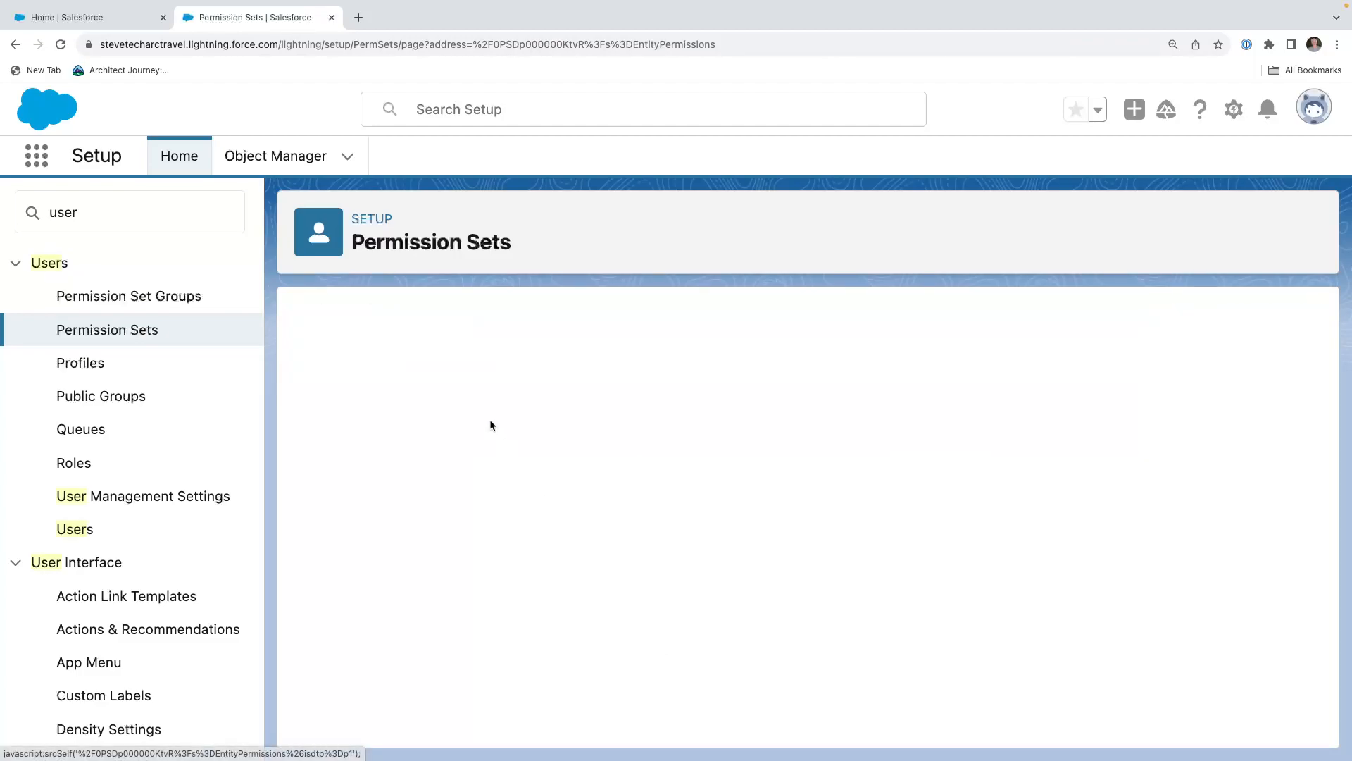
scroll(491, 425, "down", 15)
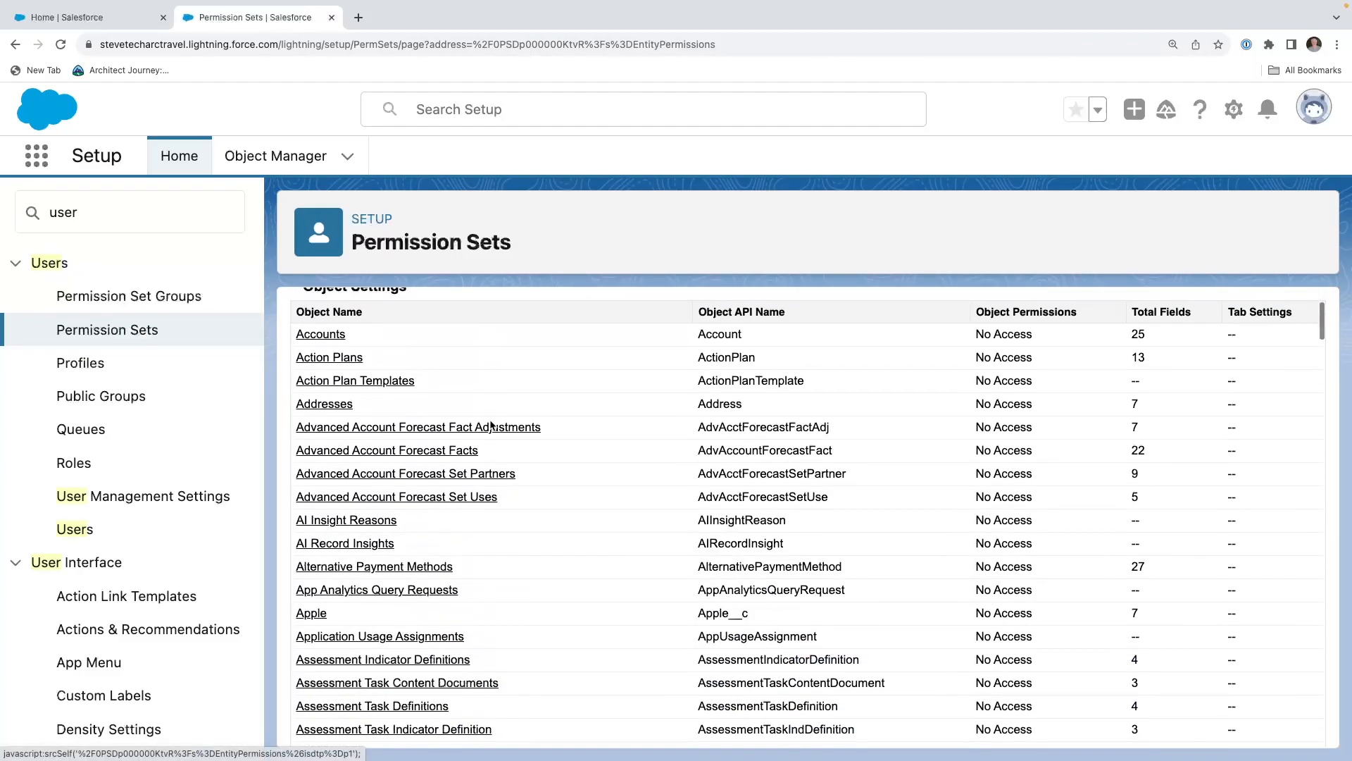
scroll(491, 426, "down", 20)
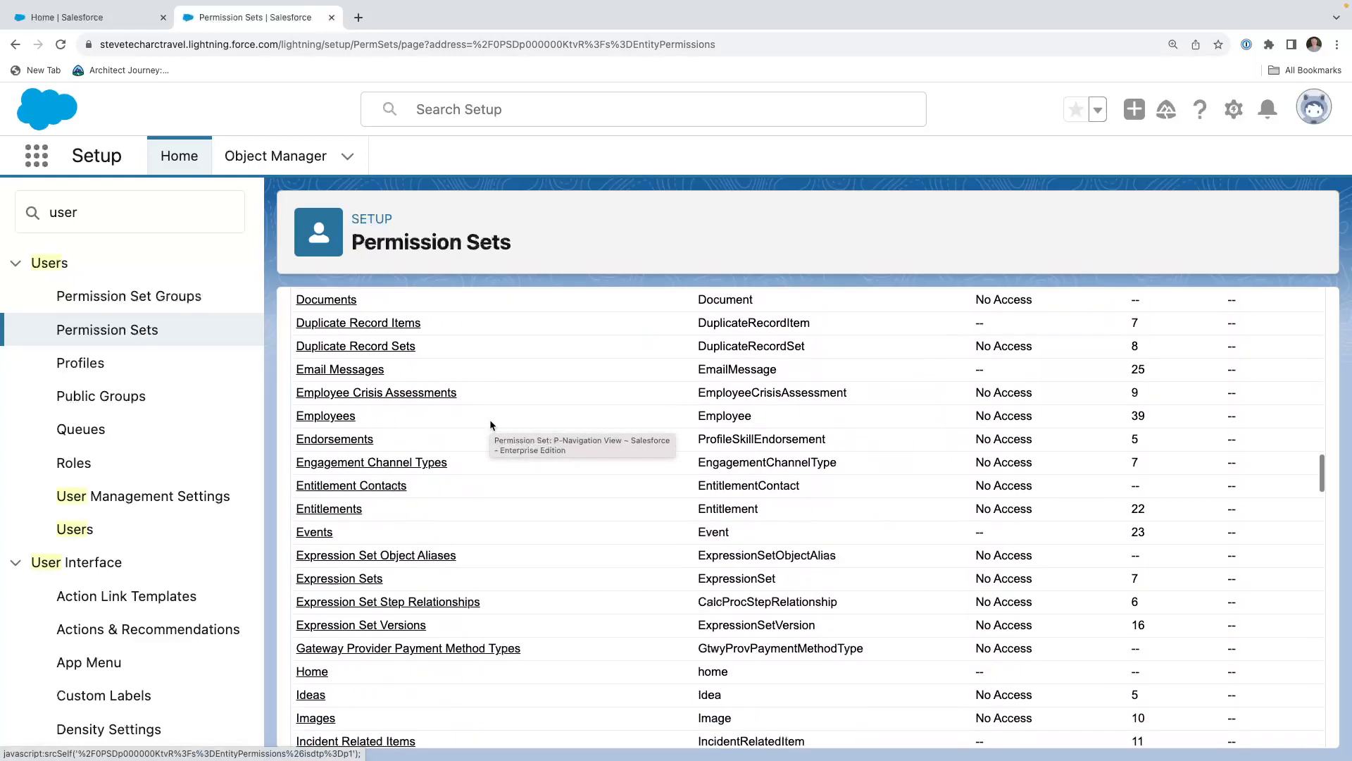
scroll(491, 425, "down", 2)
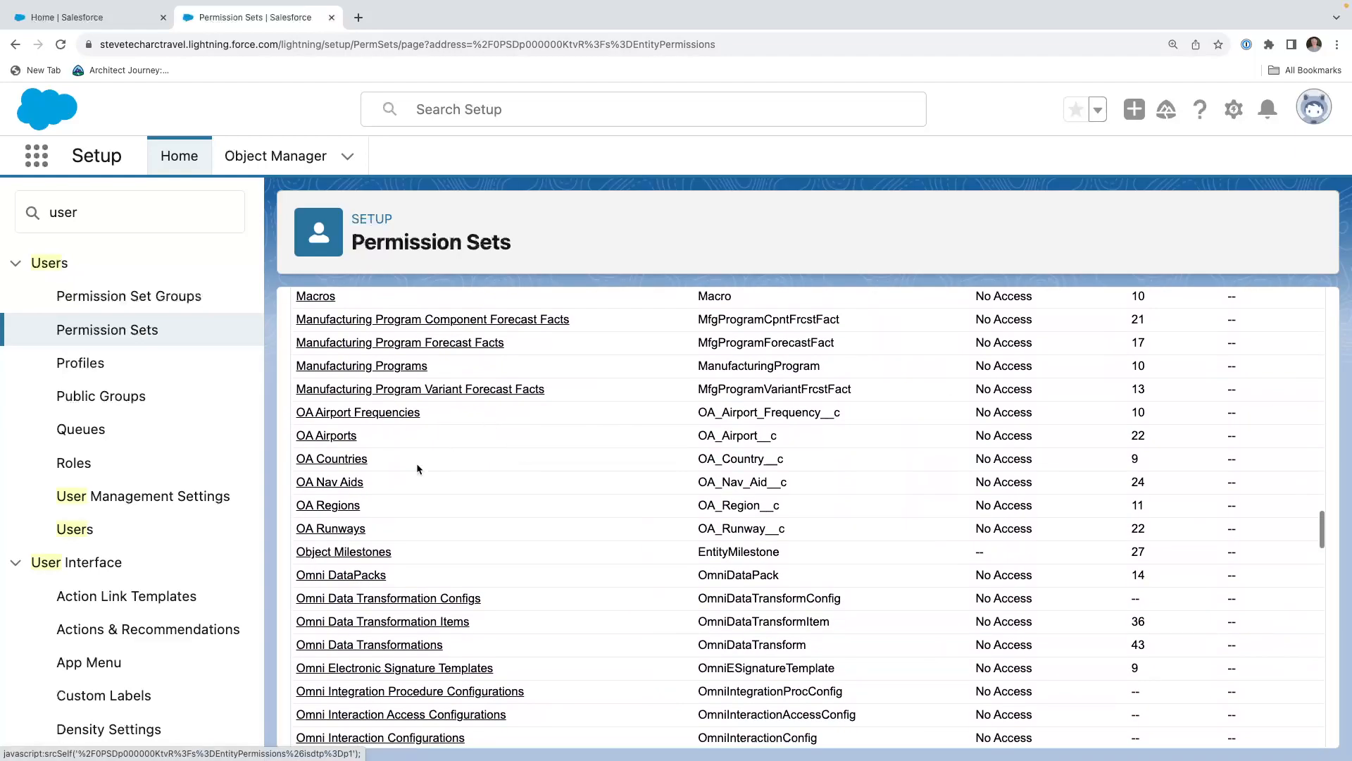
left_click(335, 486)
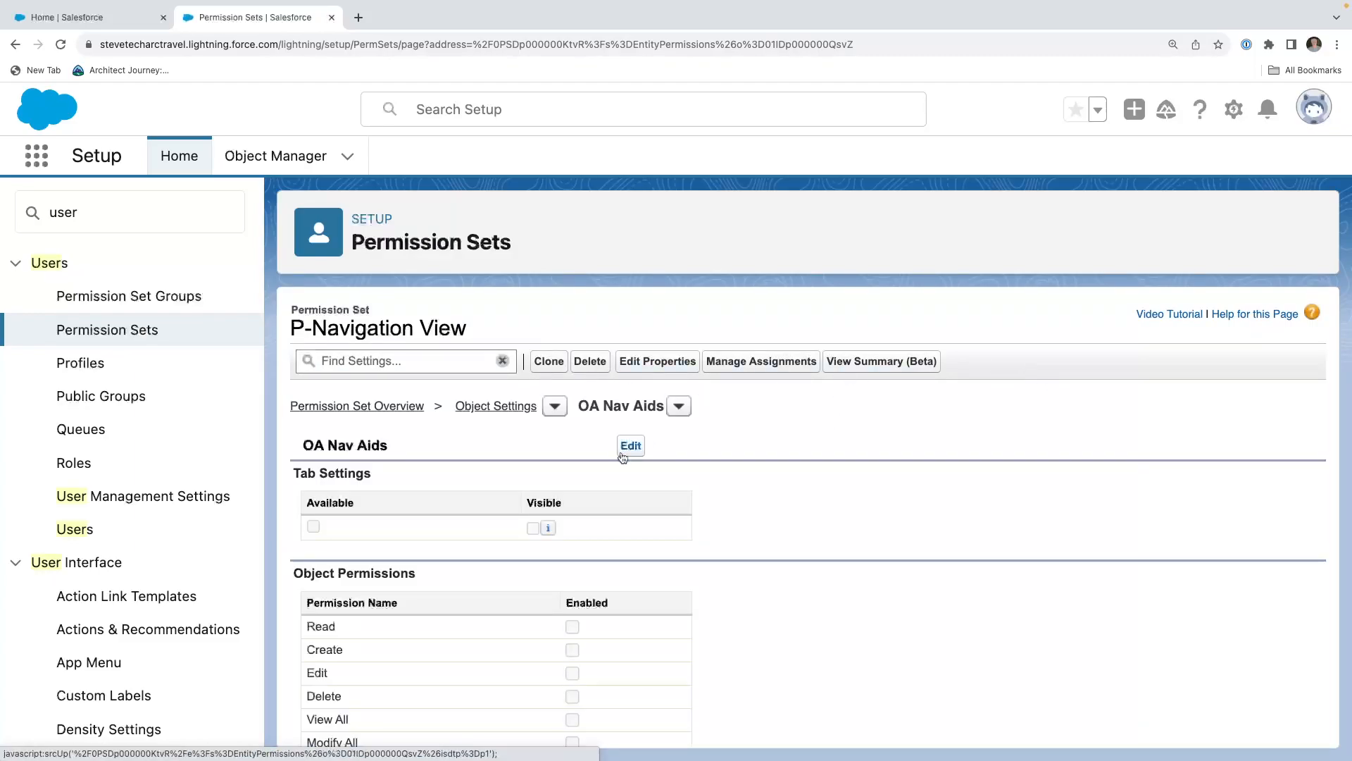
Make the OA Nav Aids tab visible, enable the object's Read permission with read access to all fields, and save.
left_click(627, 445)
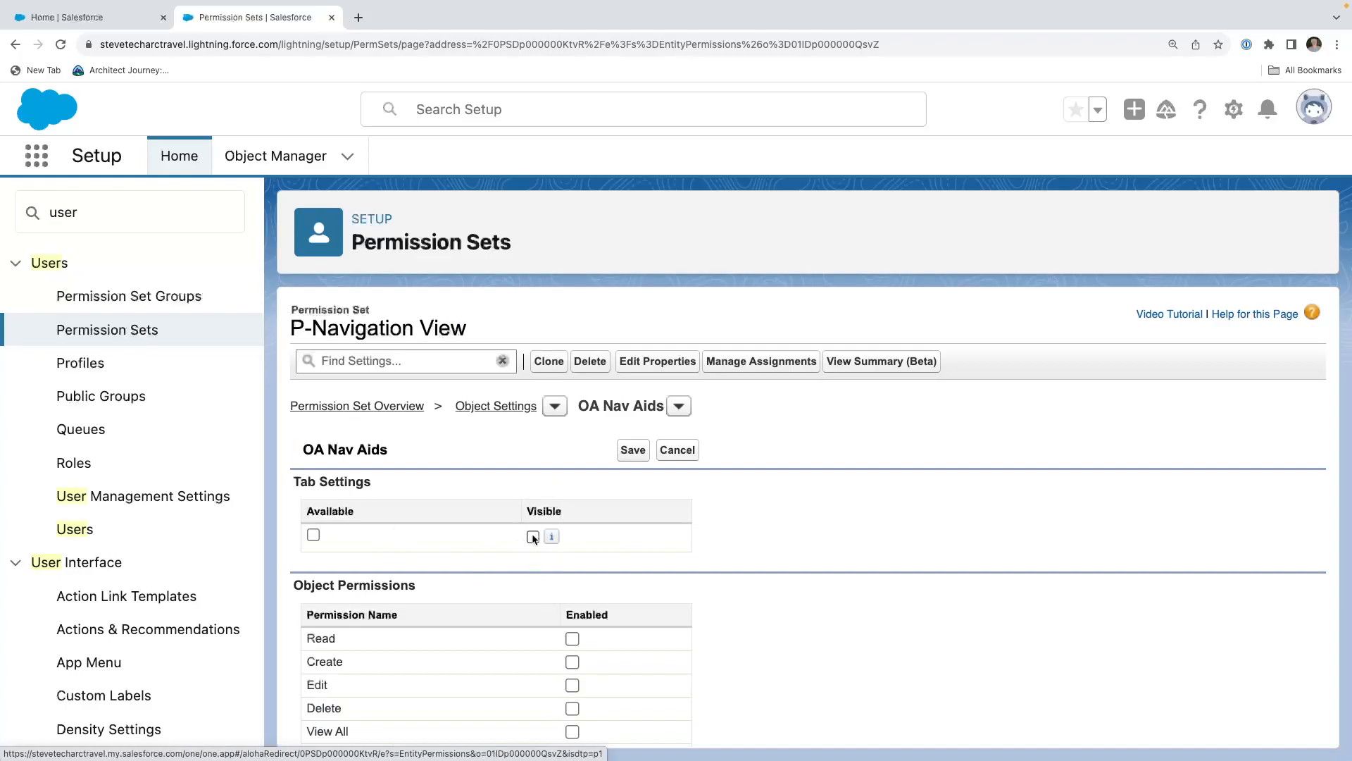
left_click(532, 536)
scroll(601, 561, "down", 5)
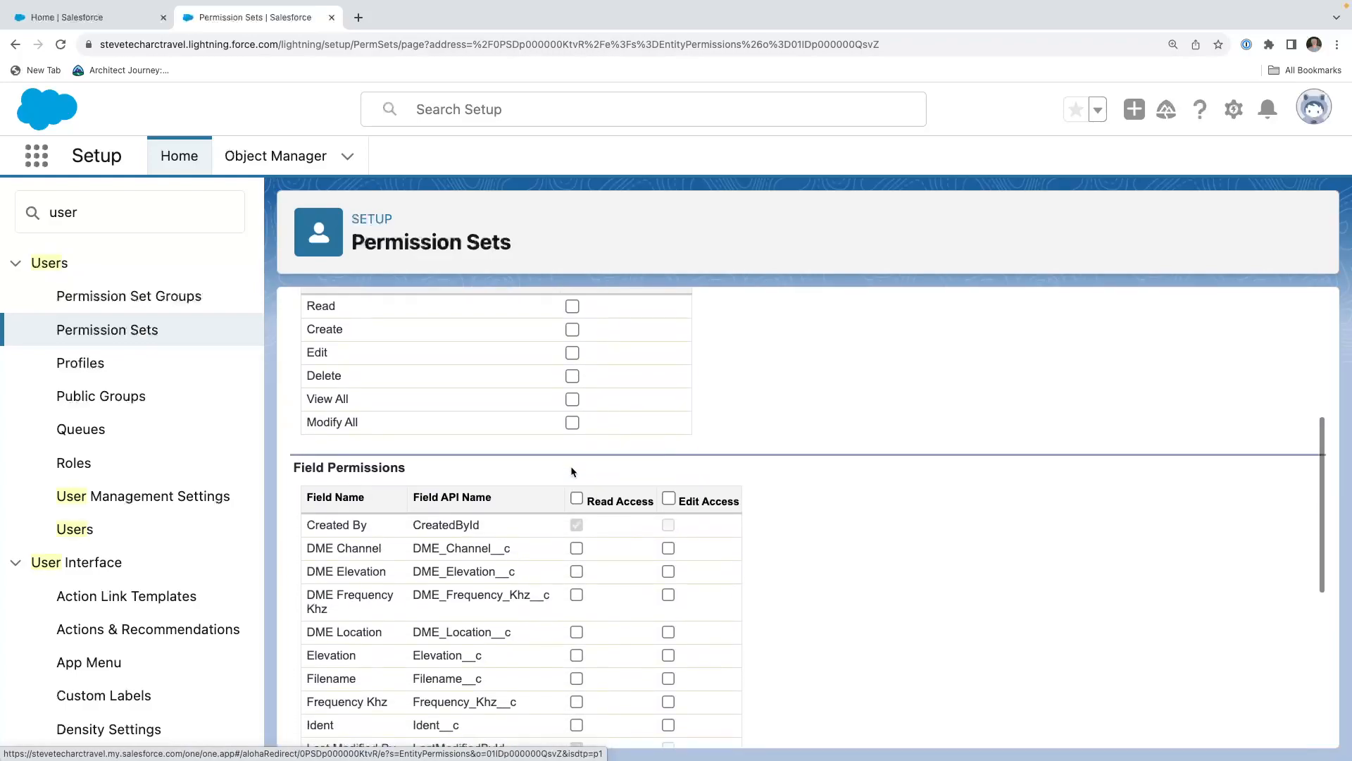
left_click(572, 306)
left_click(576, 498)
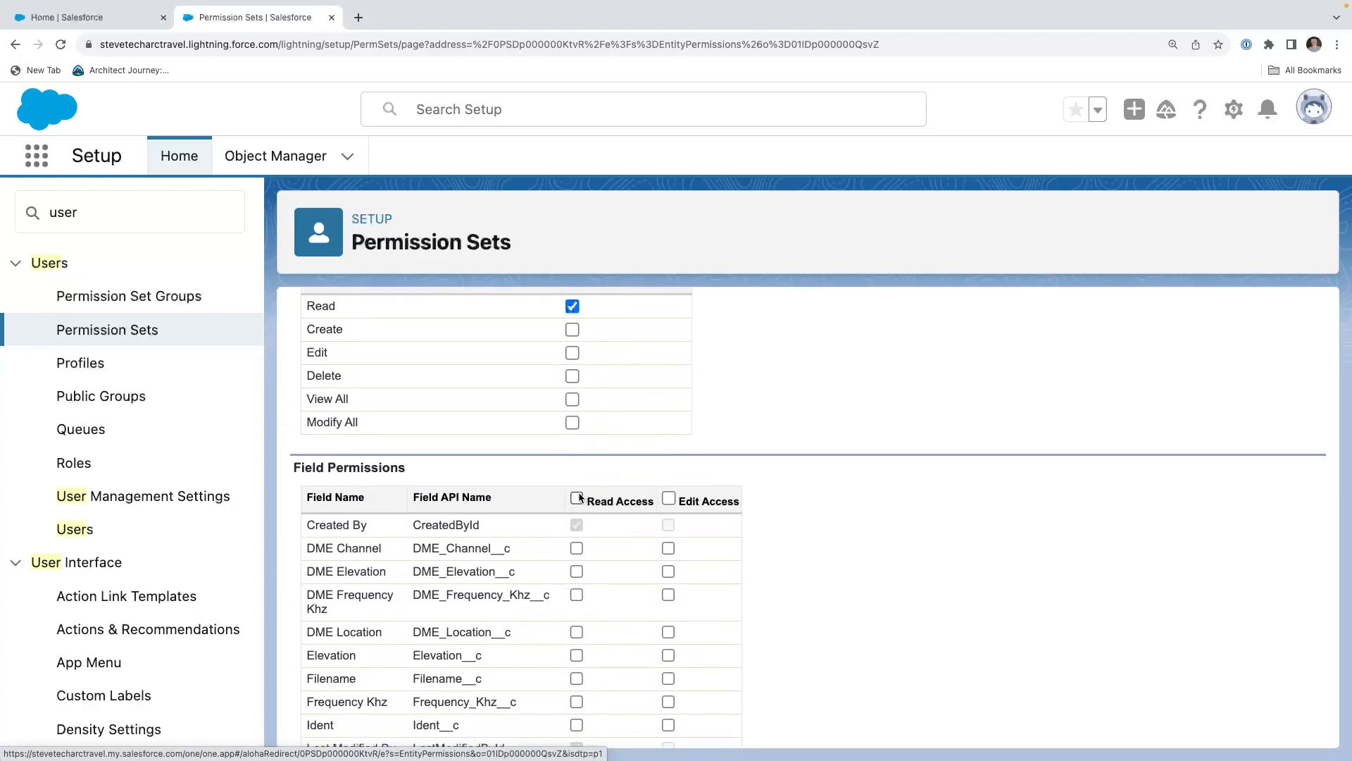
scroll(578, 496, "up", 5)
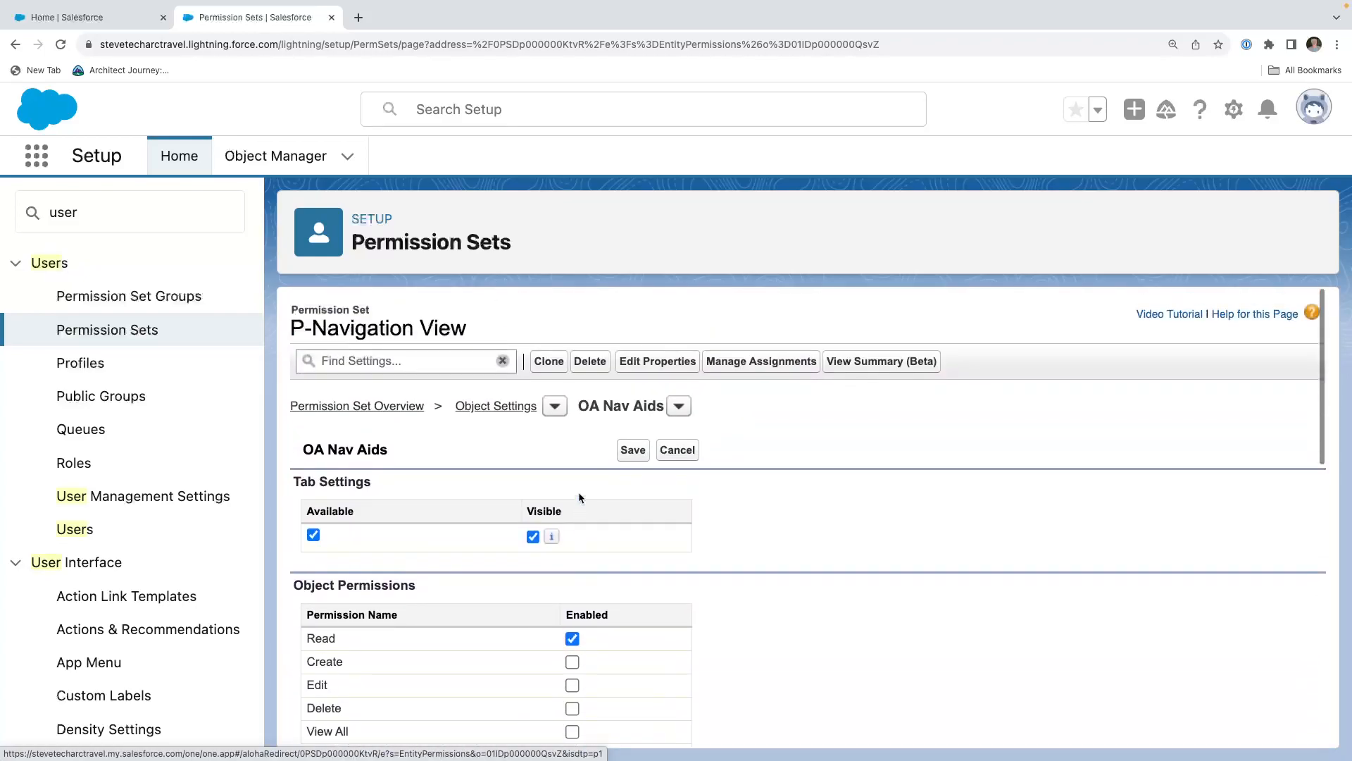
left_click(633, 449)
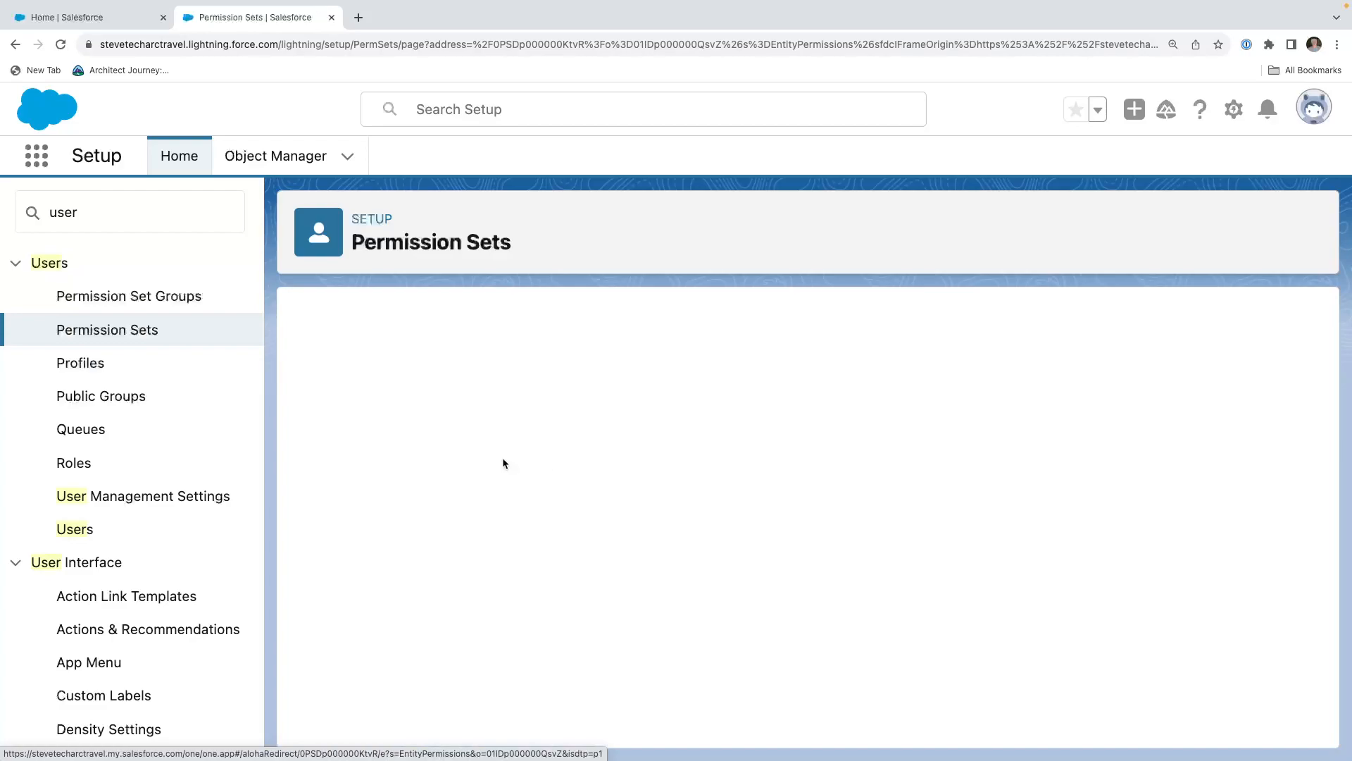
Start a new permission set group and label it "P Pilot Group".
scroll(425, 504, "down", 1)
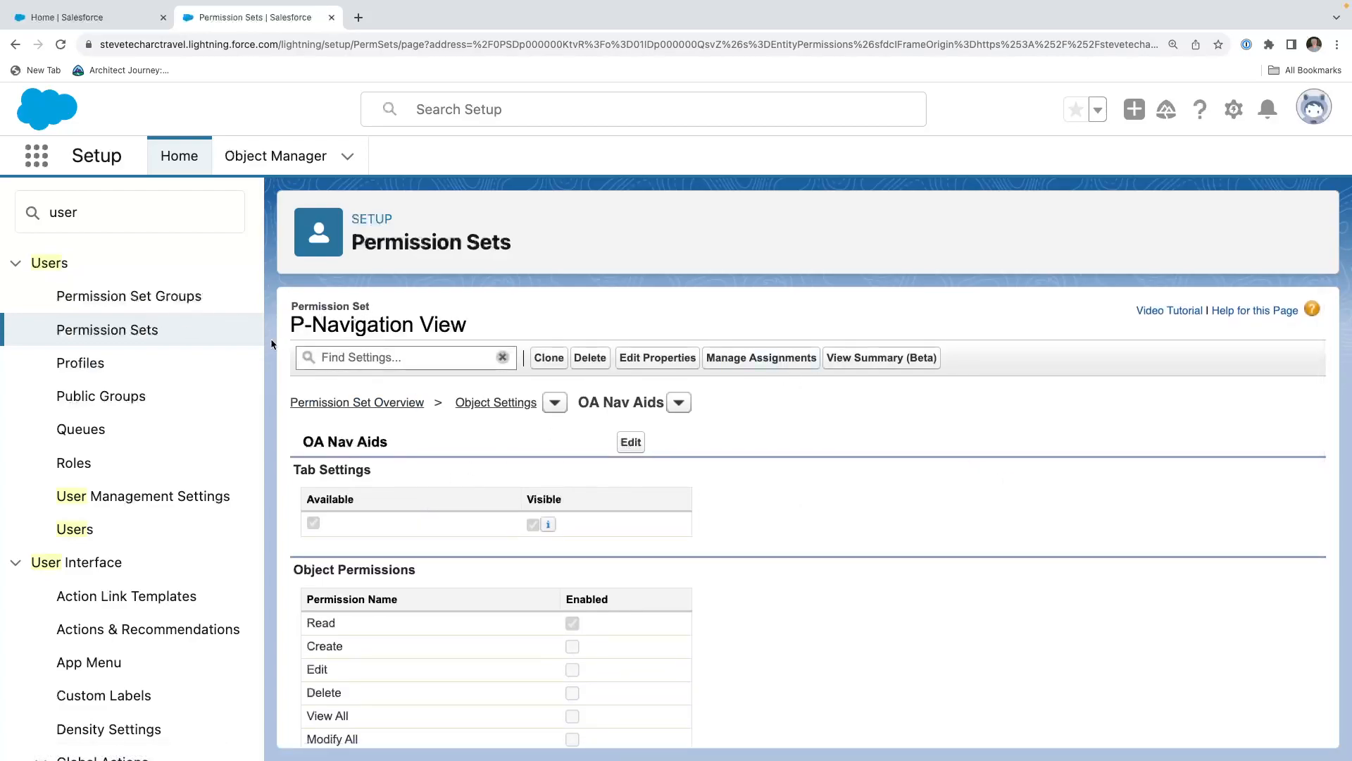
left_click(110, 295)
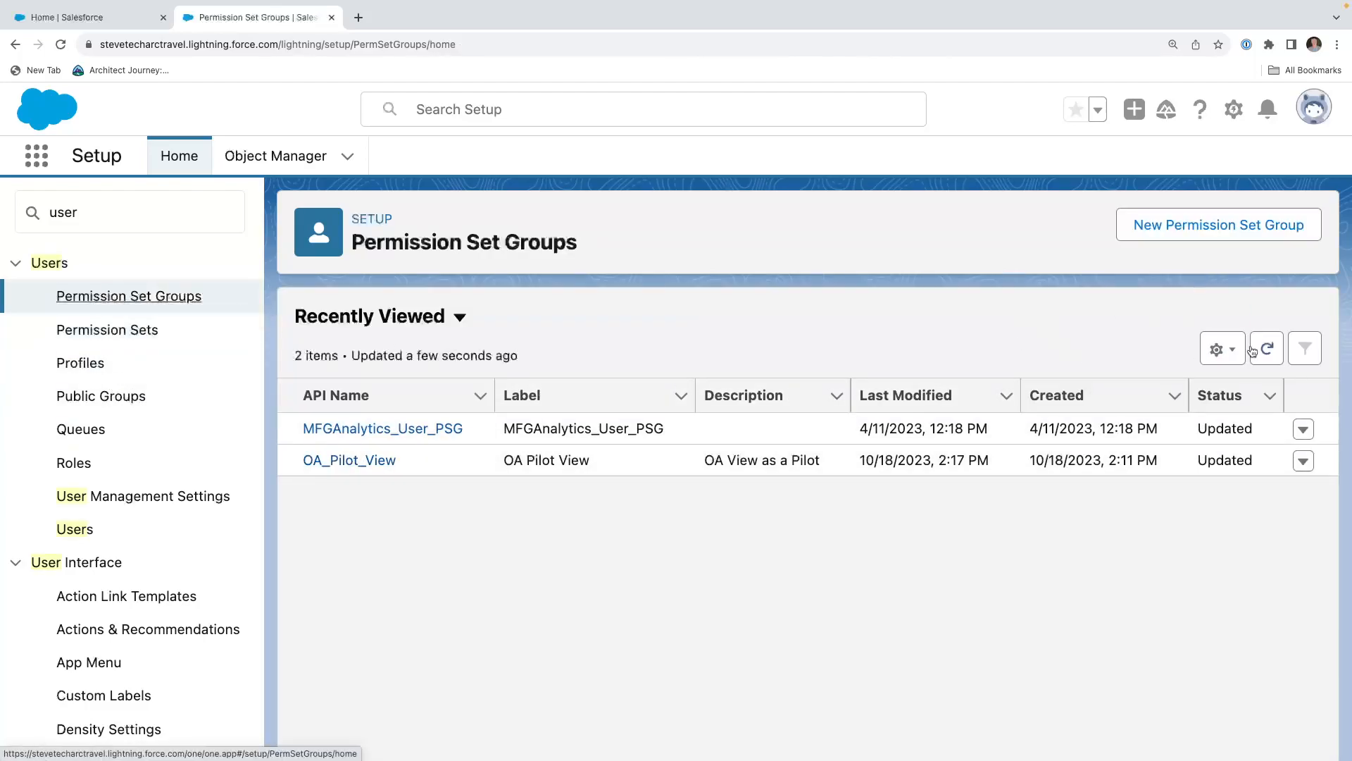
left_click(1218, 225)
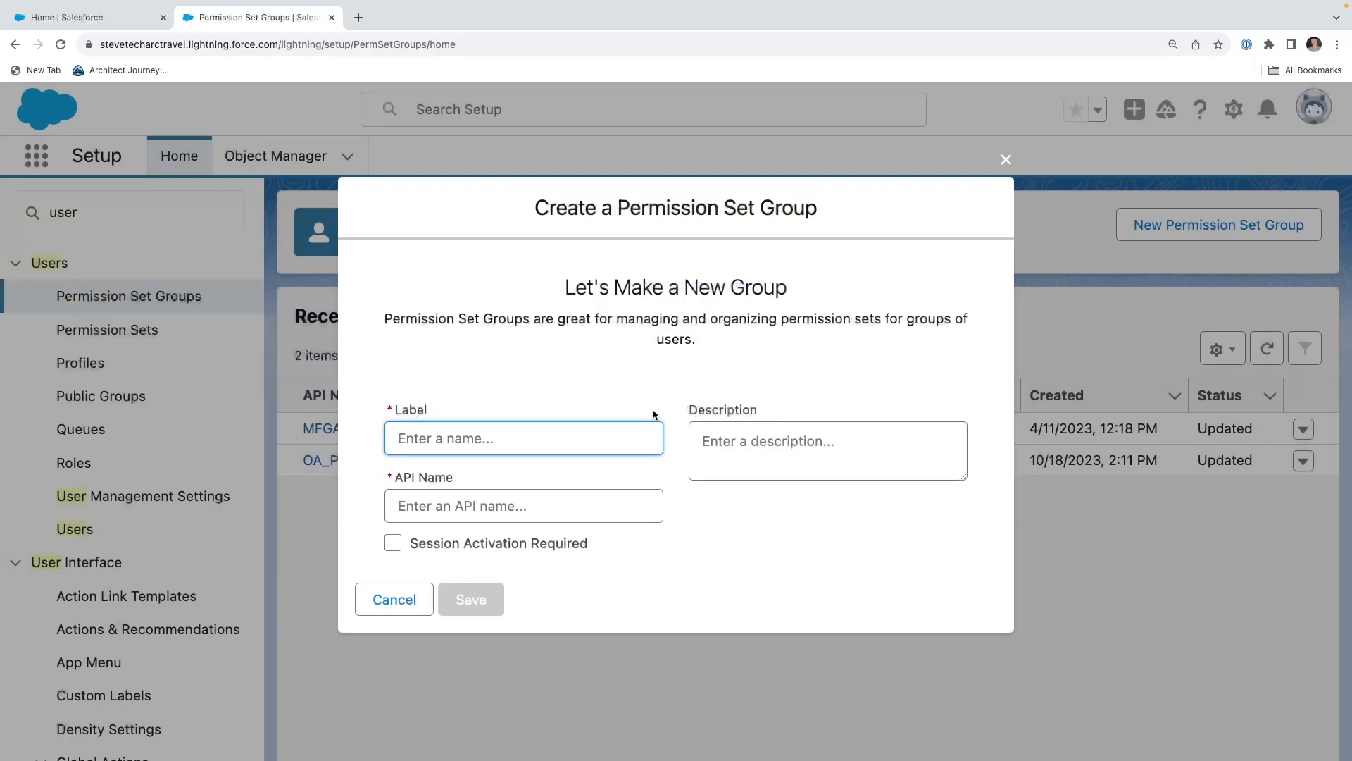
type("P Pilot Permisison")
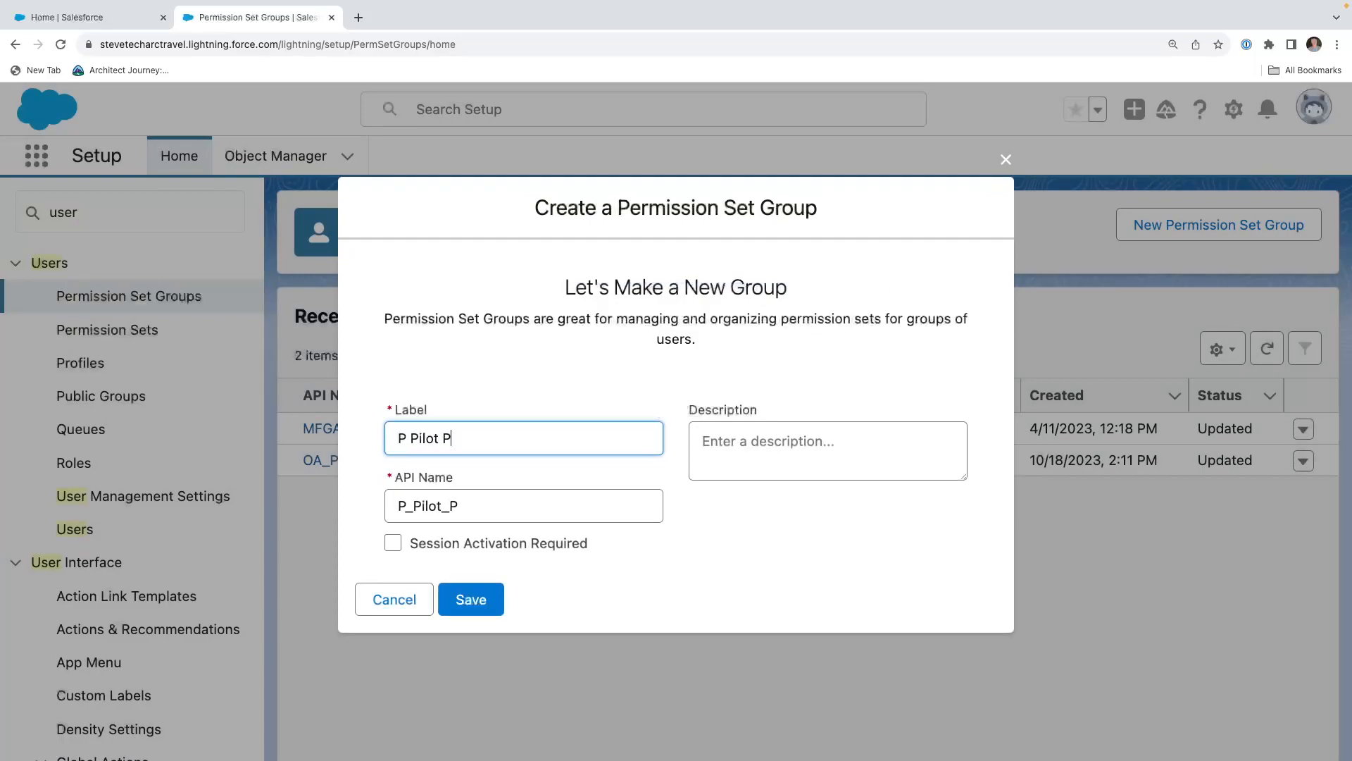
key("BackSpace")
key("BackSpace")
key("BackSpace")
key("BackSpace")
key("BackSpace")
key("BackSpace")
key("BackSpace")
key("BackSpace")
key("BackSpace")
key("BackSpace")
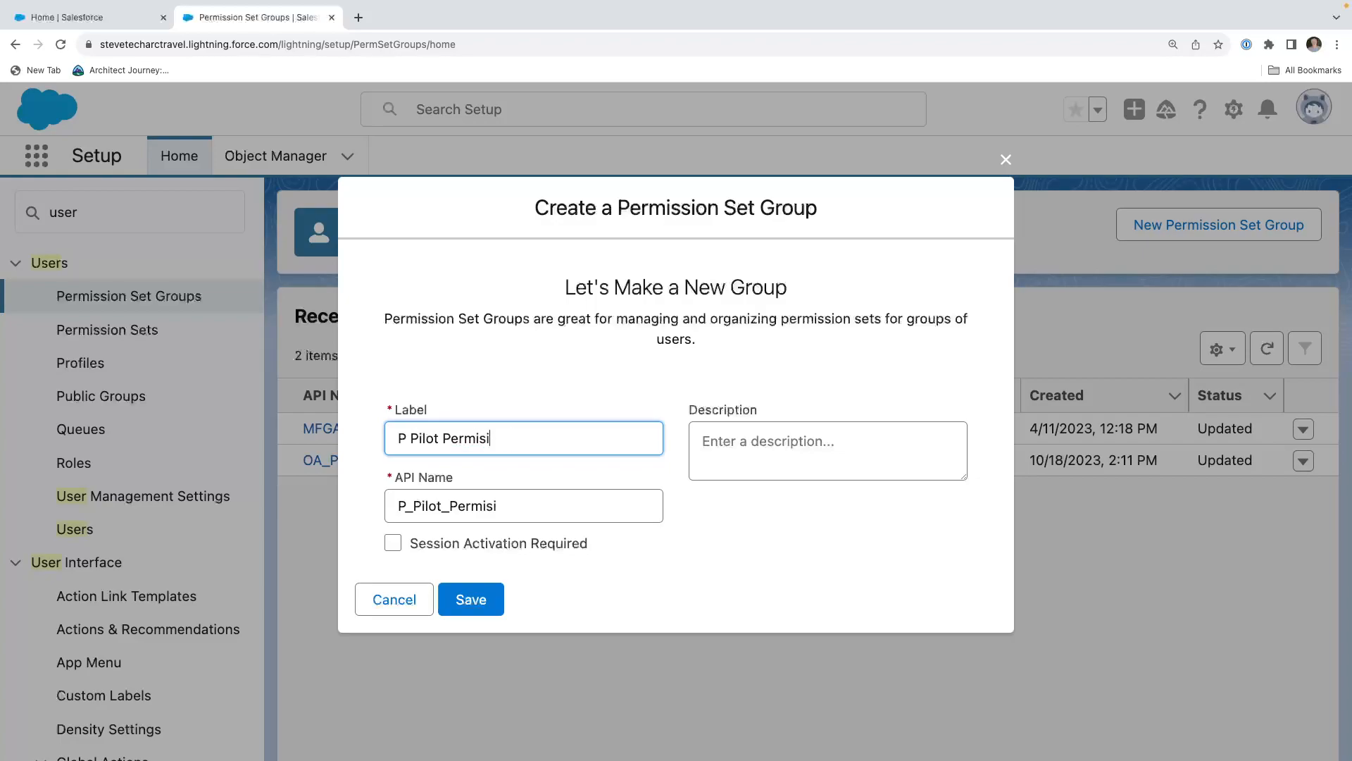
type("Gropup")
key("BackSpace")
key("BackSpace")
key("BackSpace")
type("up")
Give the new permission set group the description "PS Group for Pilots" and save it.
left_click(767, 438)
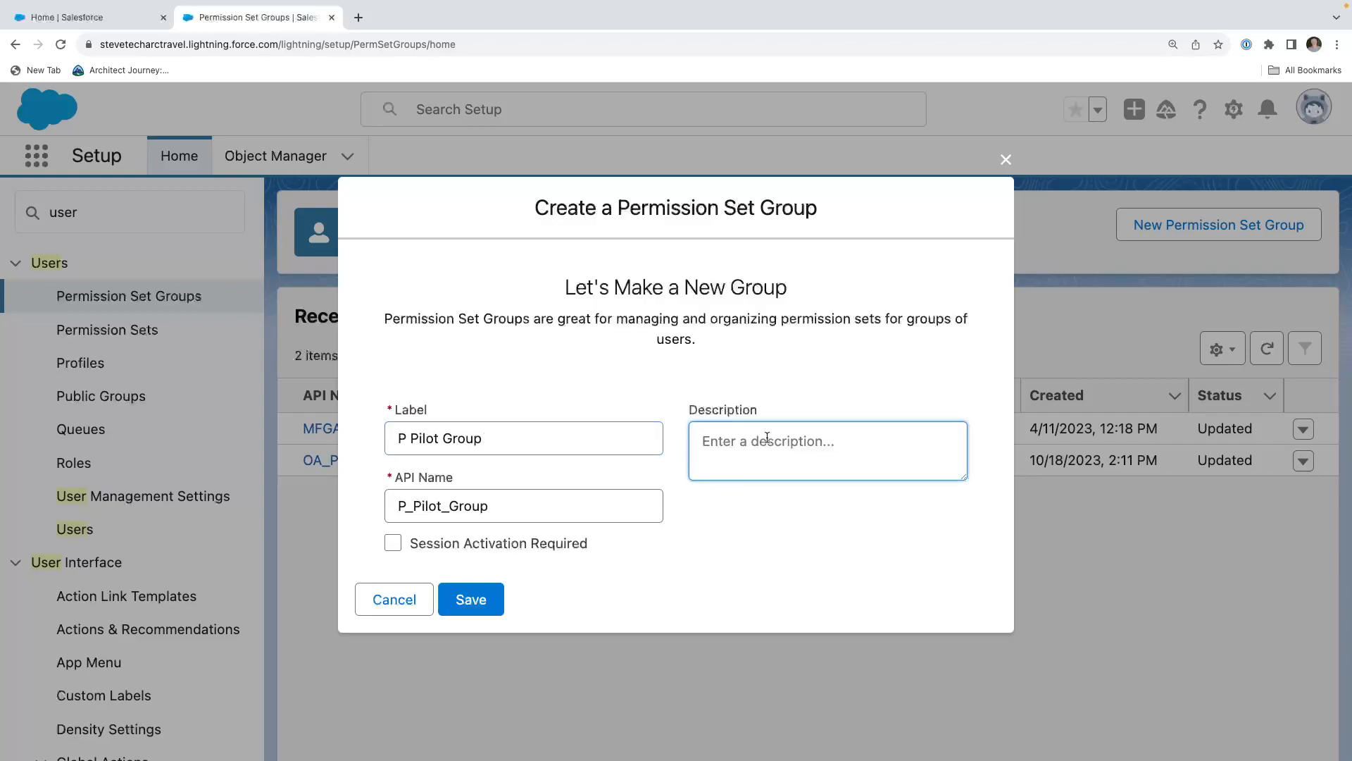
type("PS Group for Pilots")
left_click(472, 599)
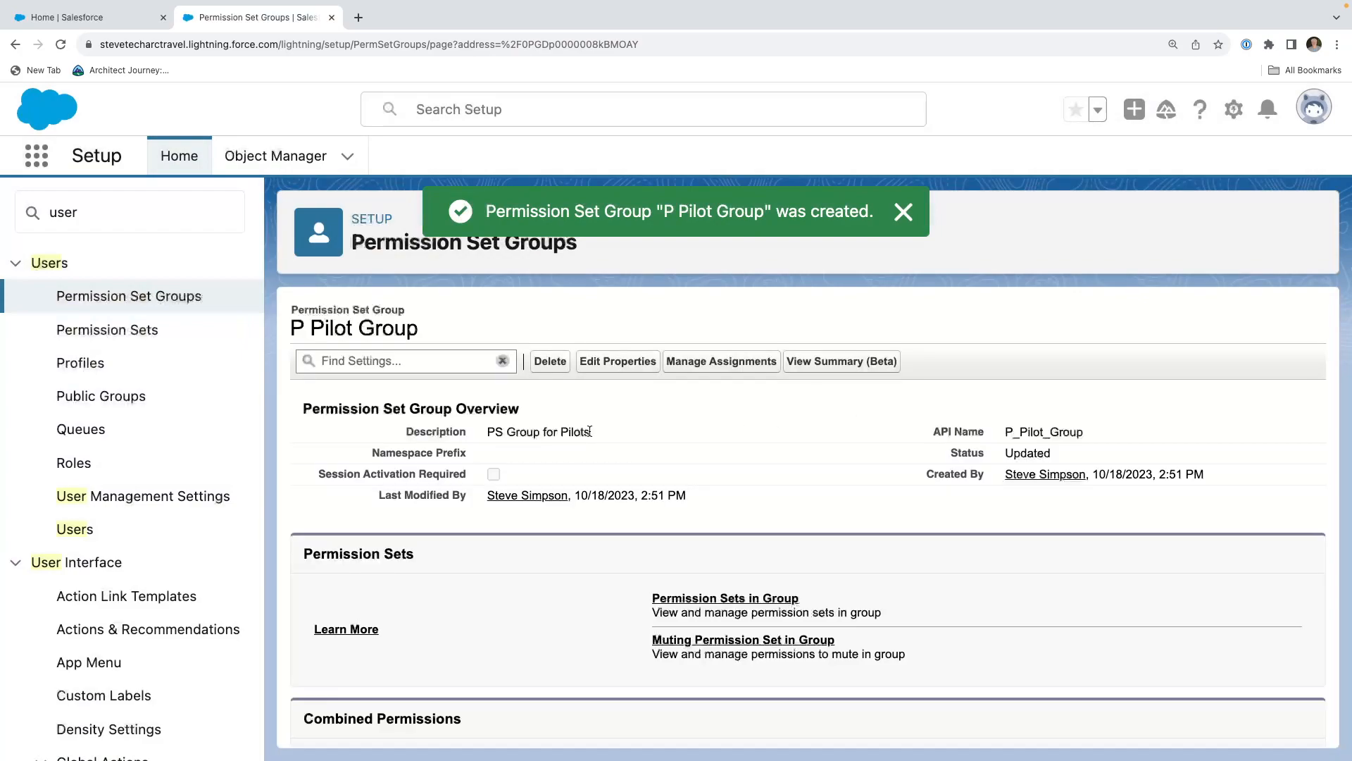
Add the P Airport View and P-Navigation View permission sets to the P Pilot Group.
scroll(578, 452, "down", 3)
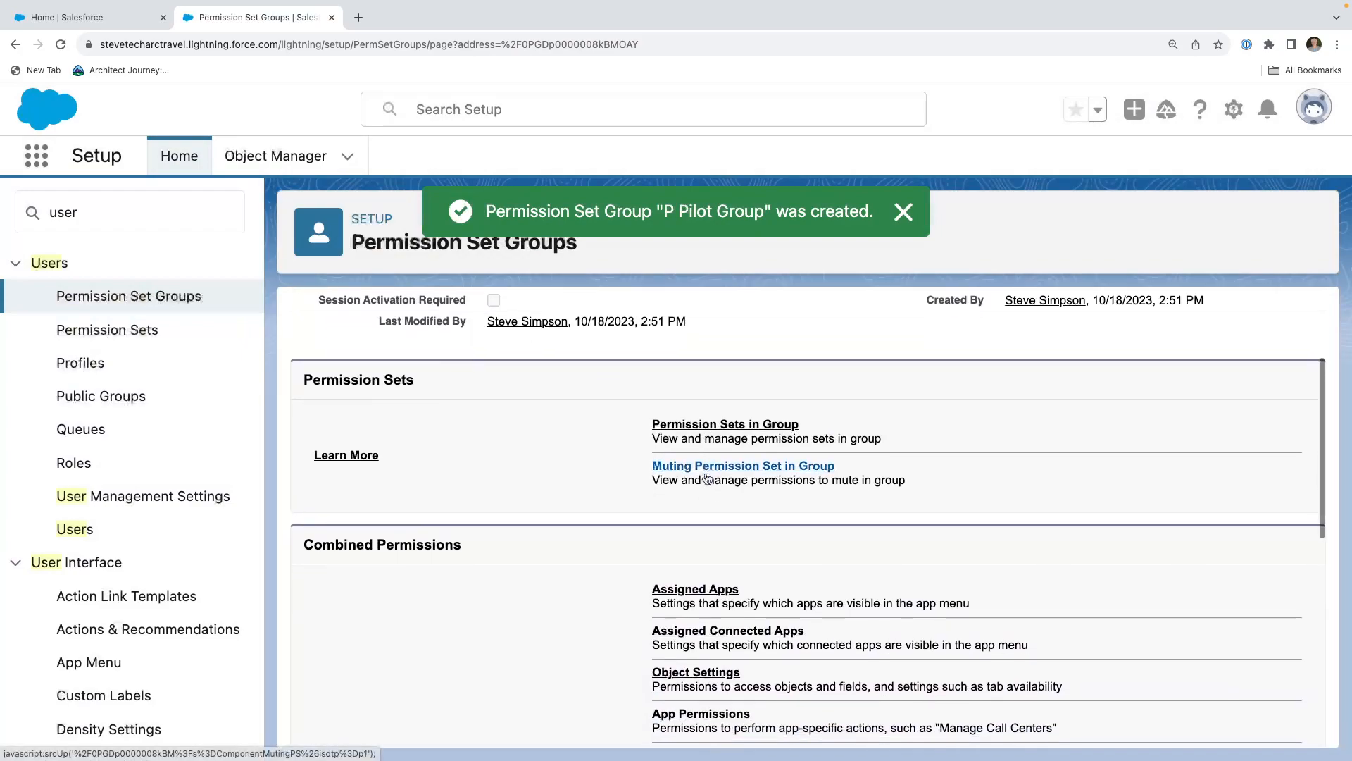
scroll(707, 479, "up", 1)
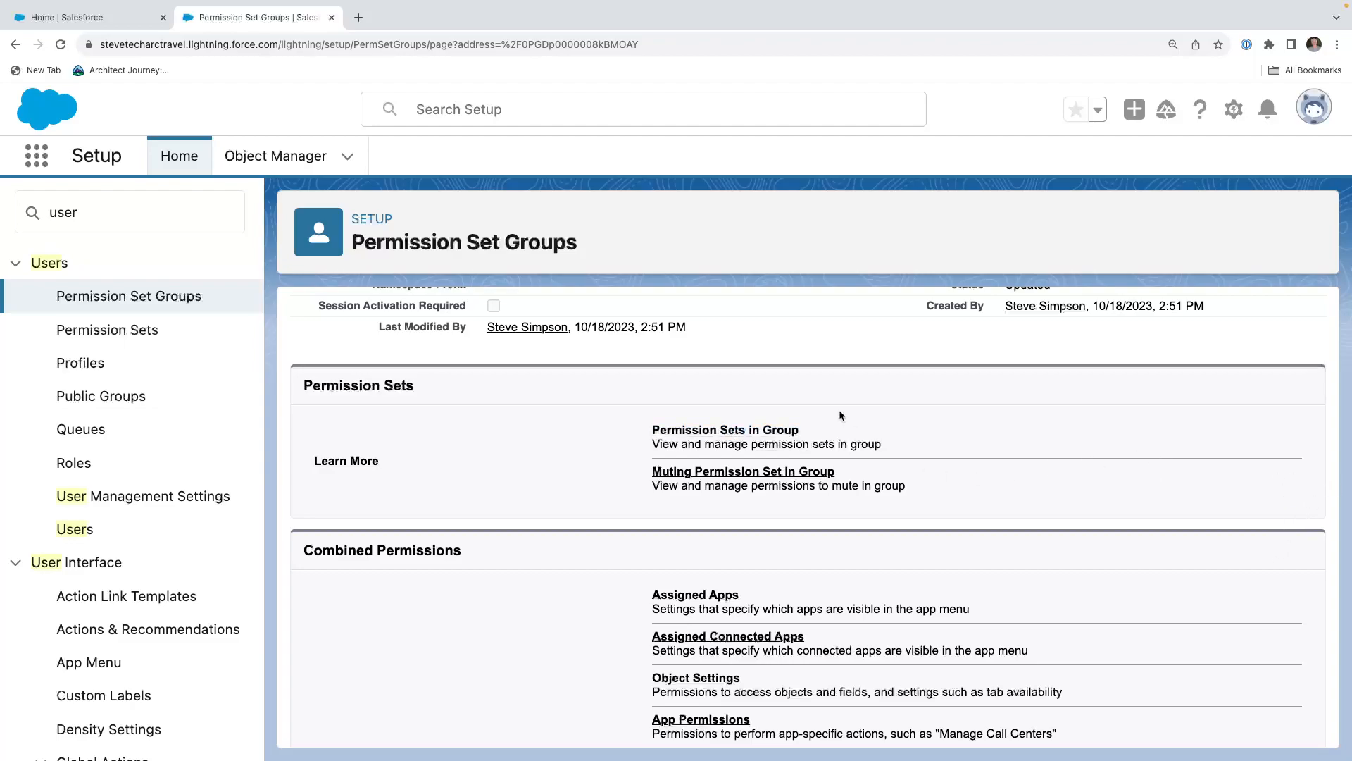
left_click(757, 430)
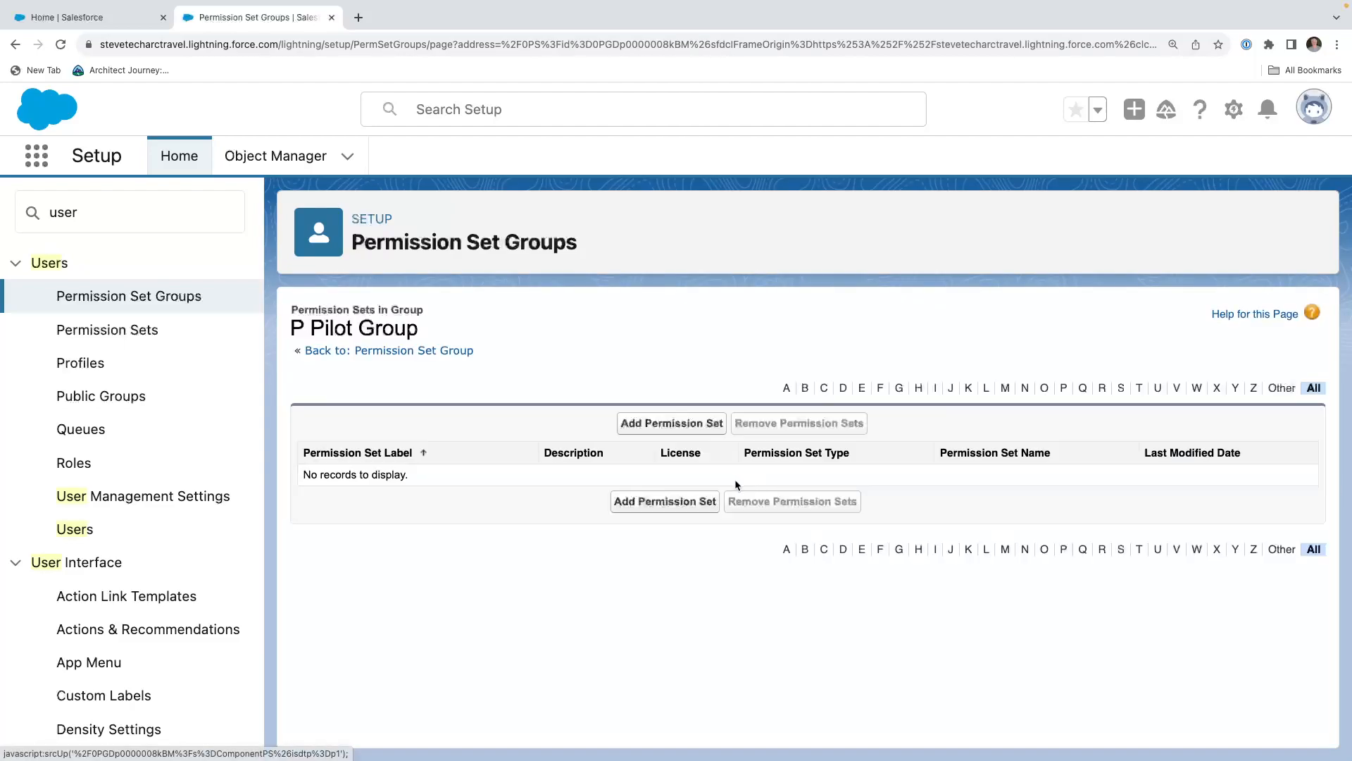
left_click(677, 425)
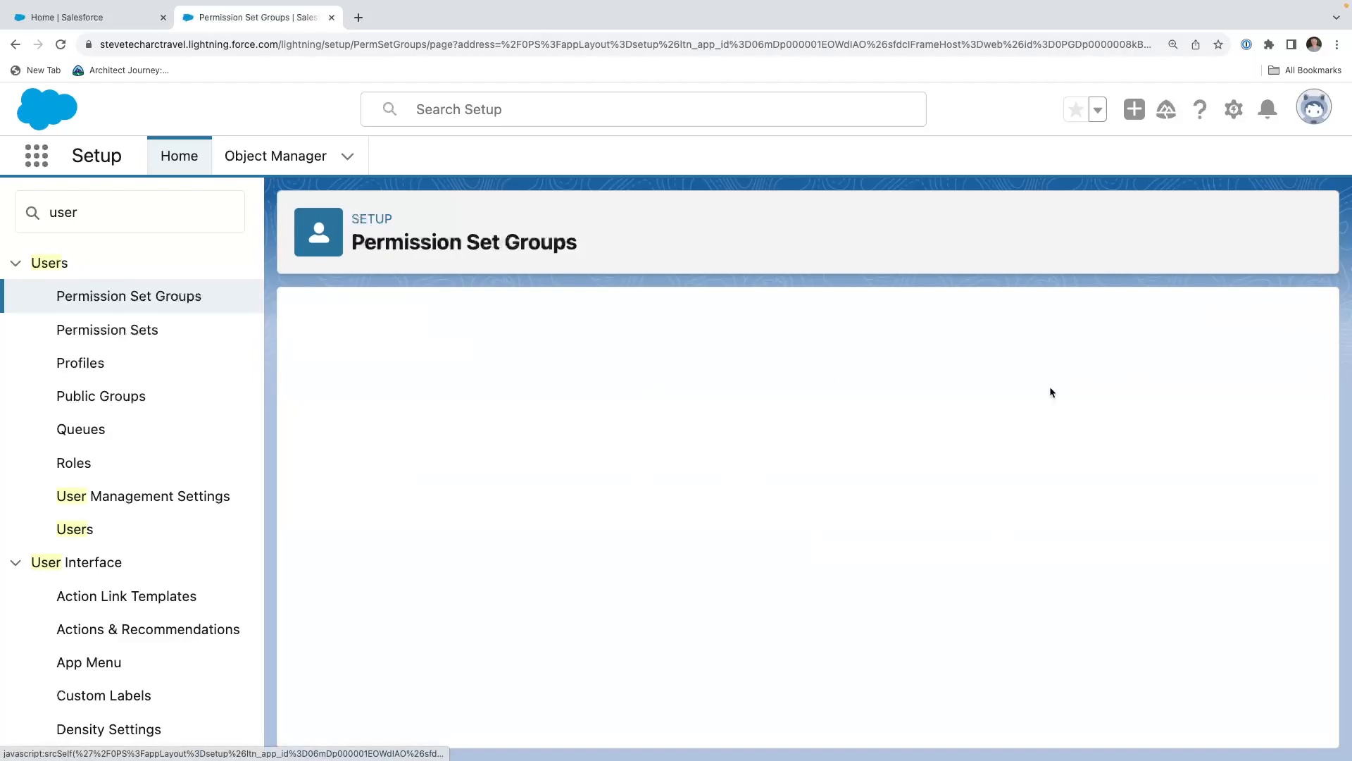
left_click(687, 427)
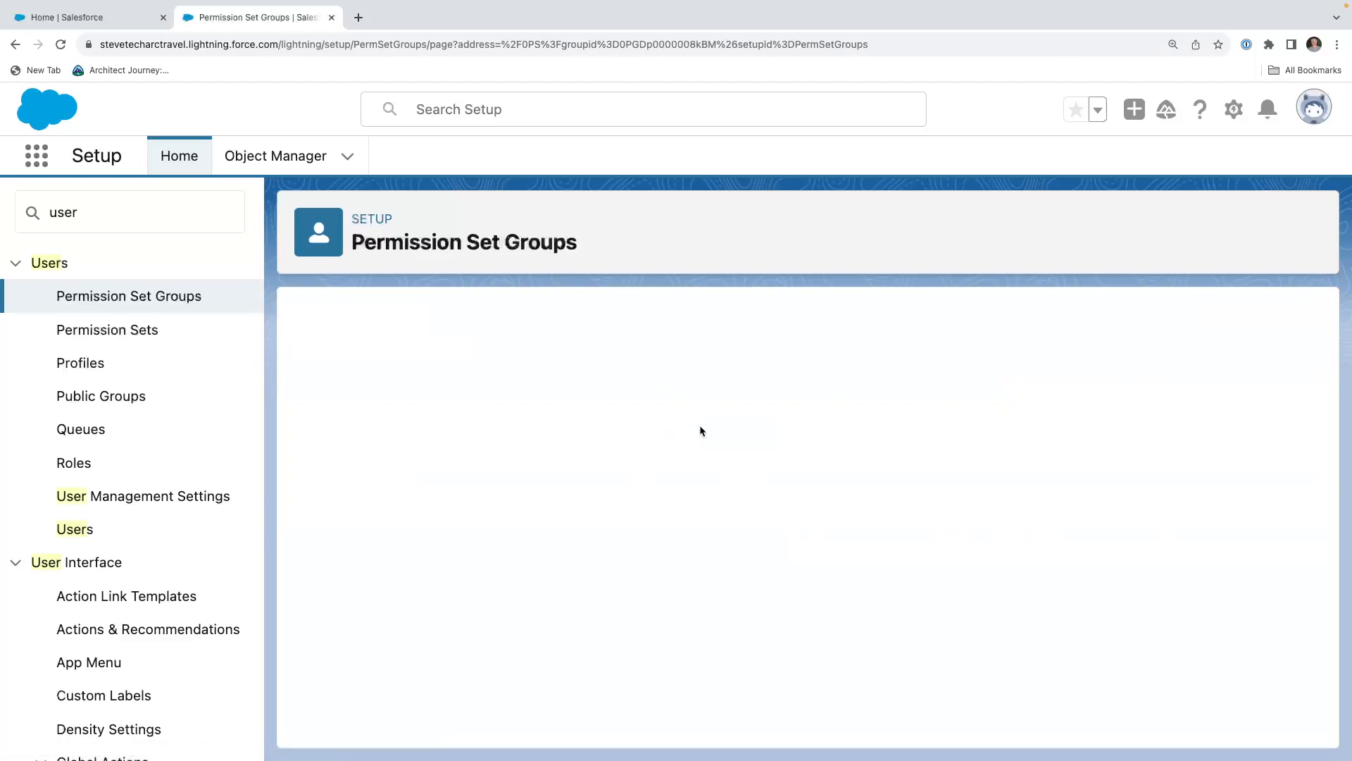
scroll(396, 595, "down", 10)
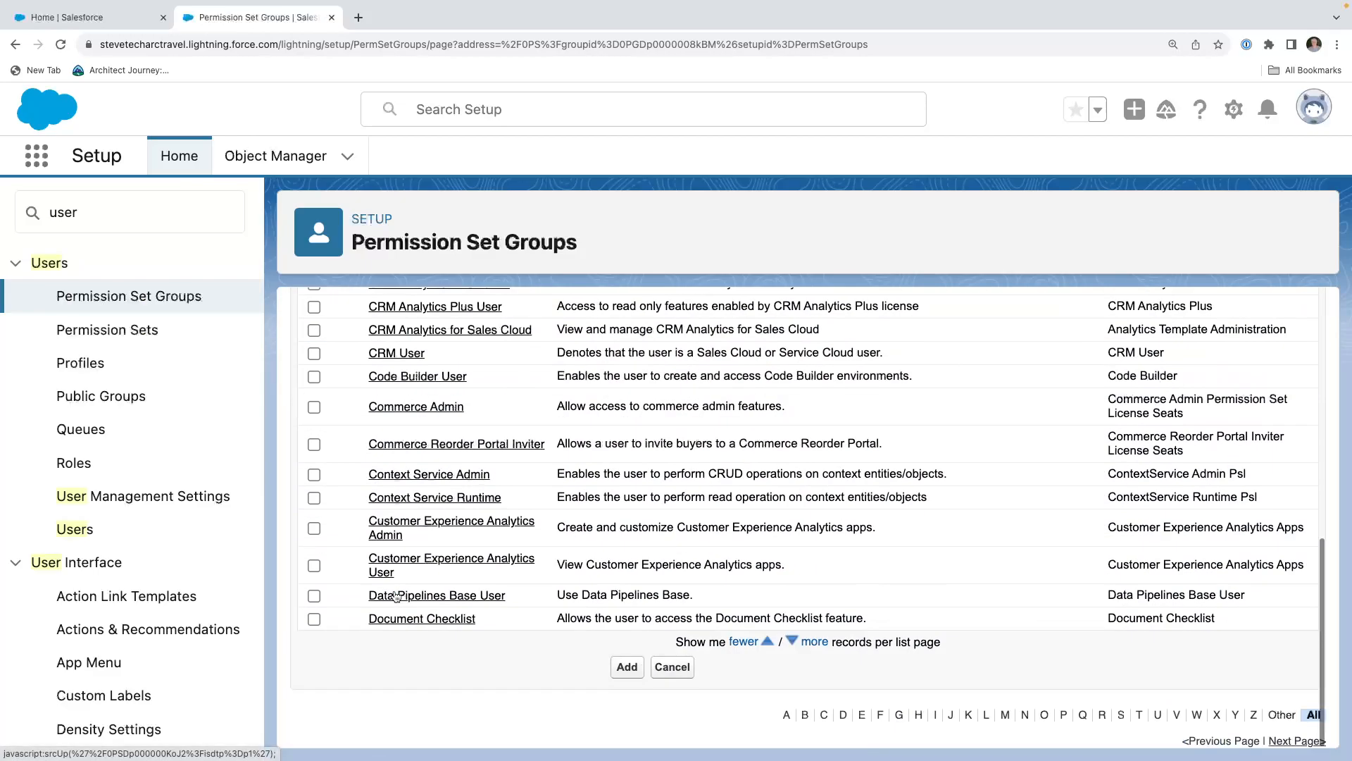
scroll(773, 468, "up", 10)
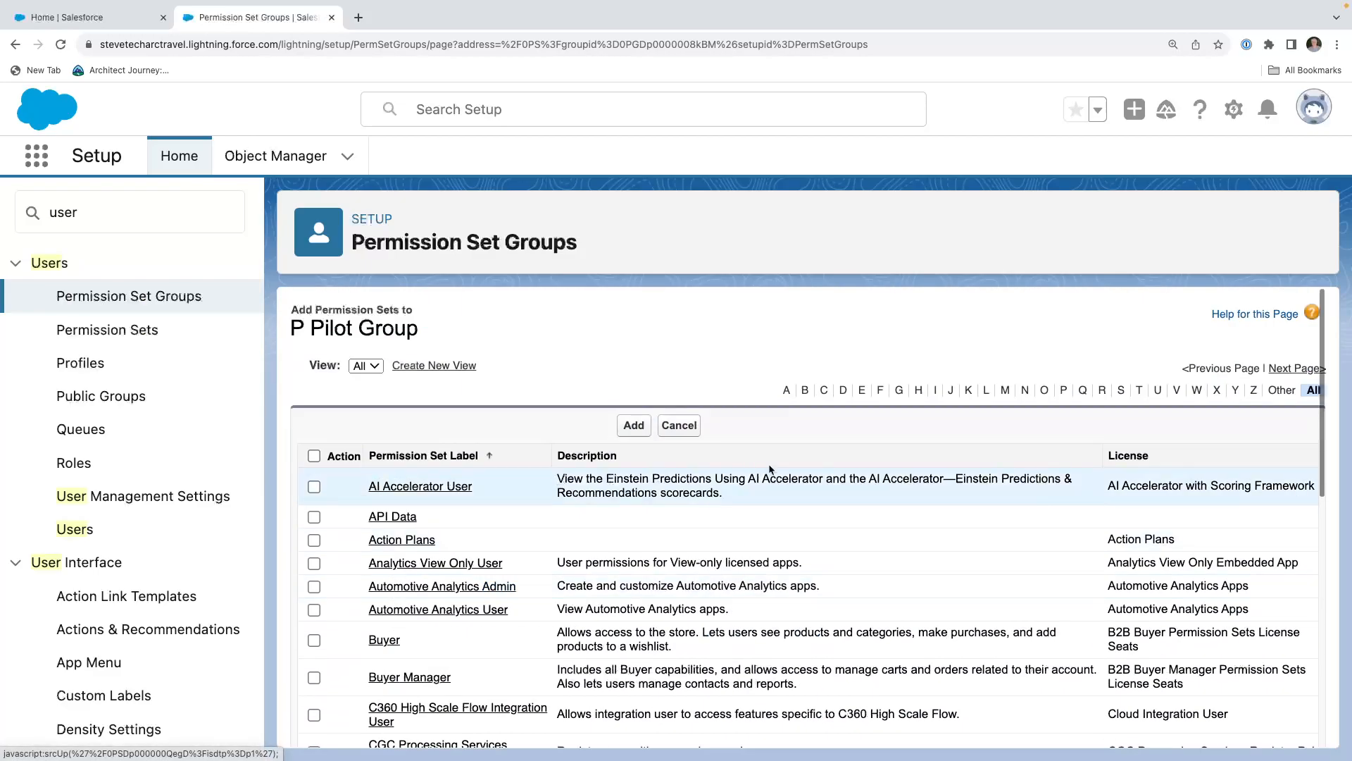
left_click(1066, 391)
left_click(314, 479)
left_click(314, 503)
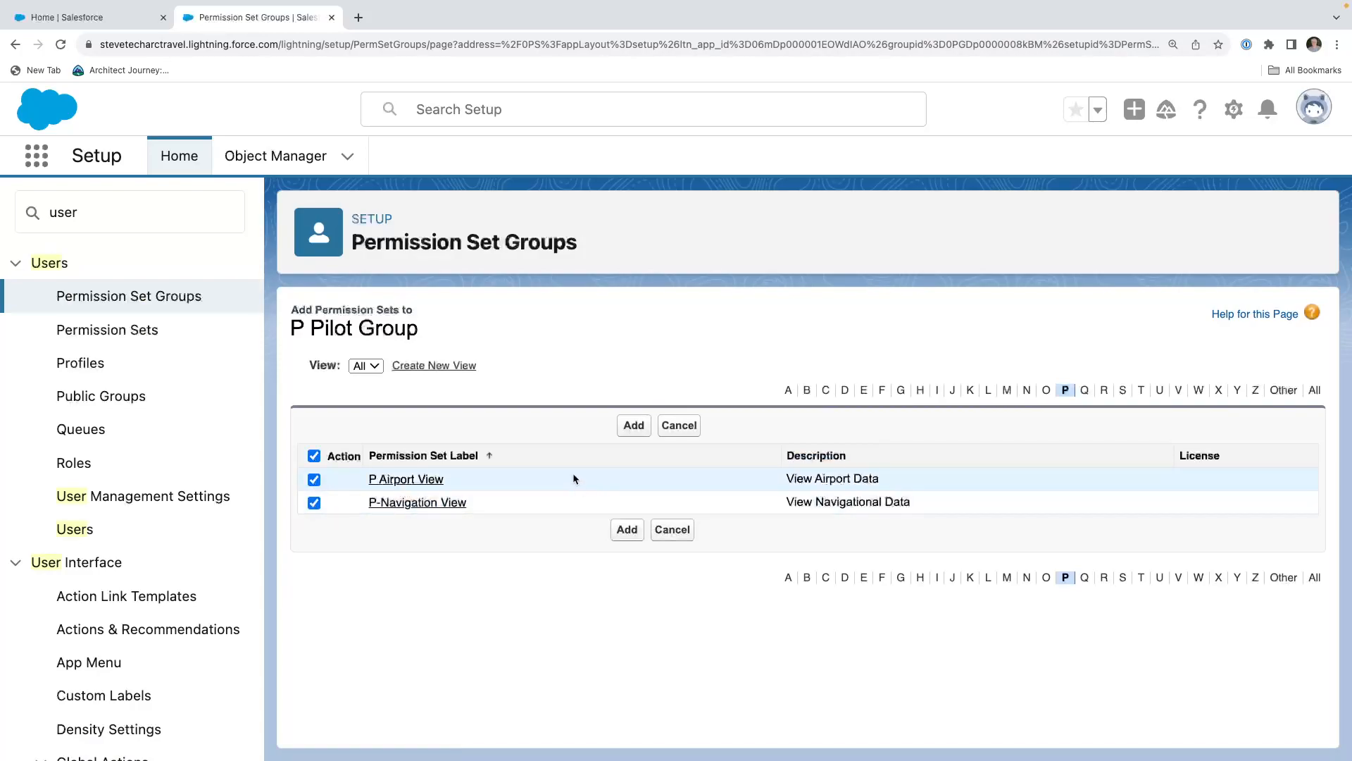
left_click(634, 426)
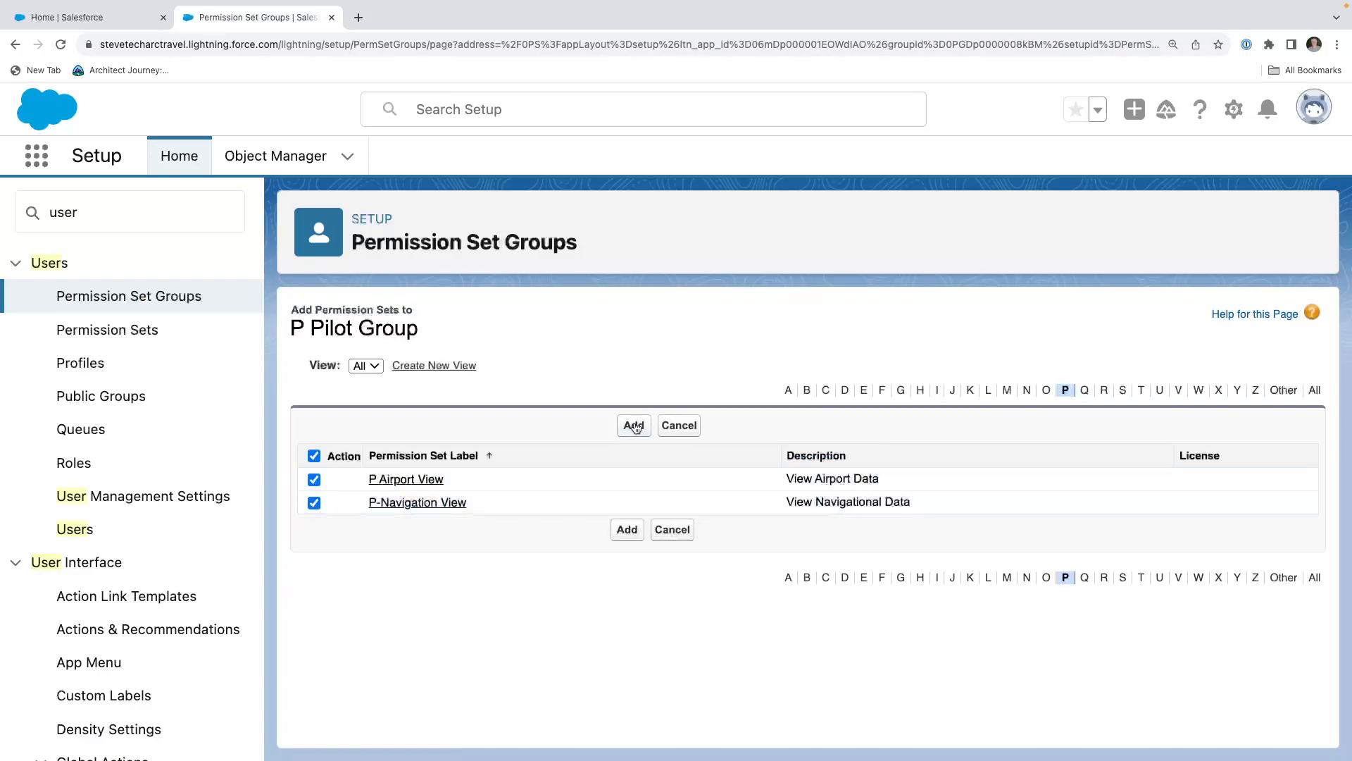
left_click(638, 412)
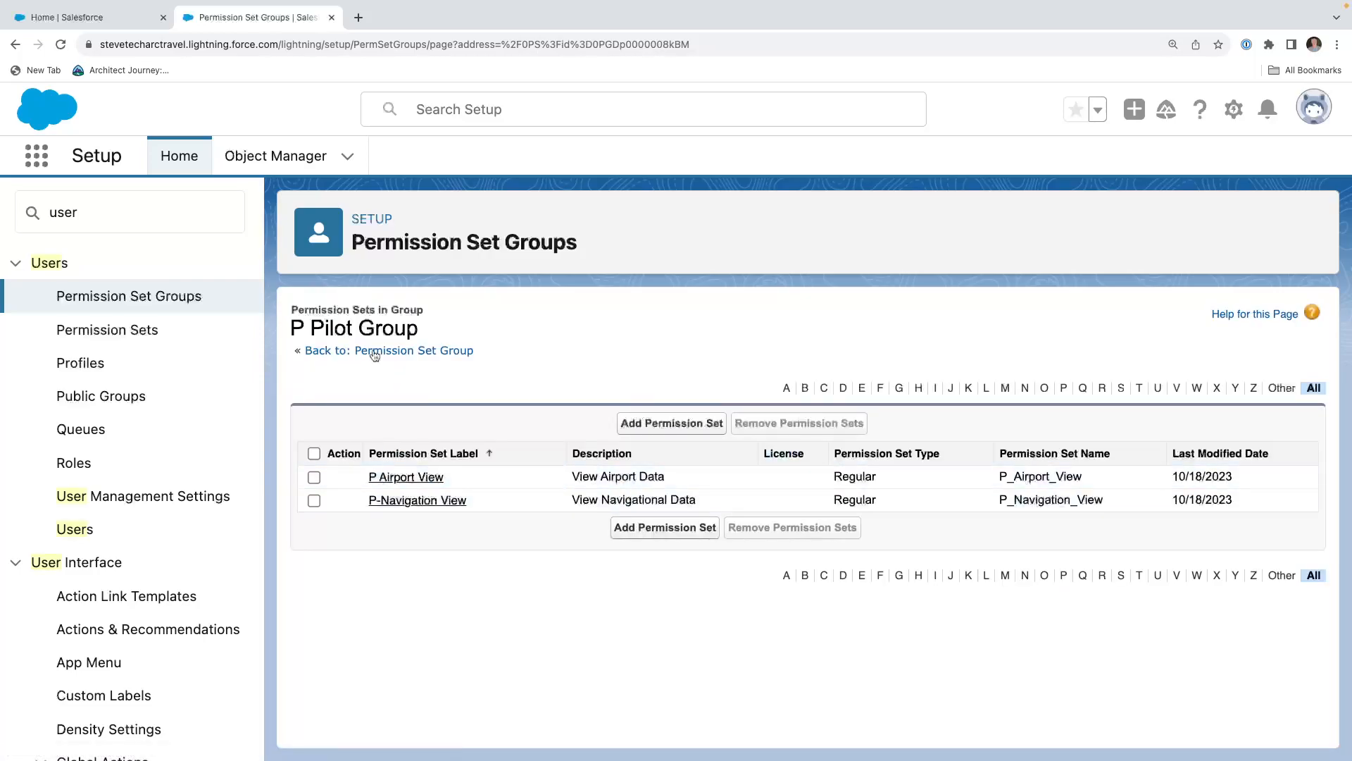
Create a muting permission set in the P Pilot Group, keeping the suggested label and API name.
left_click(375, 352)
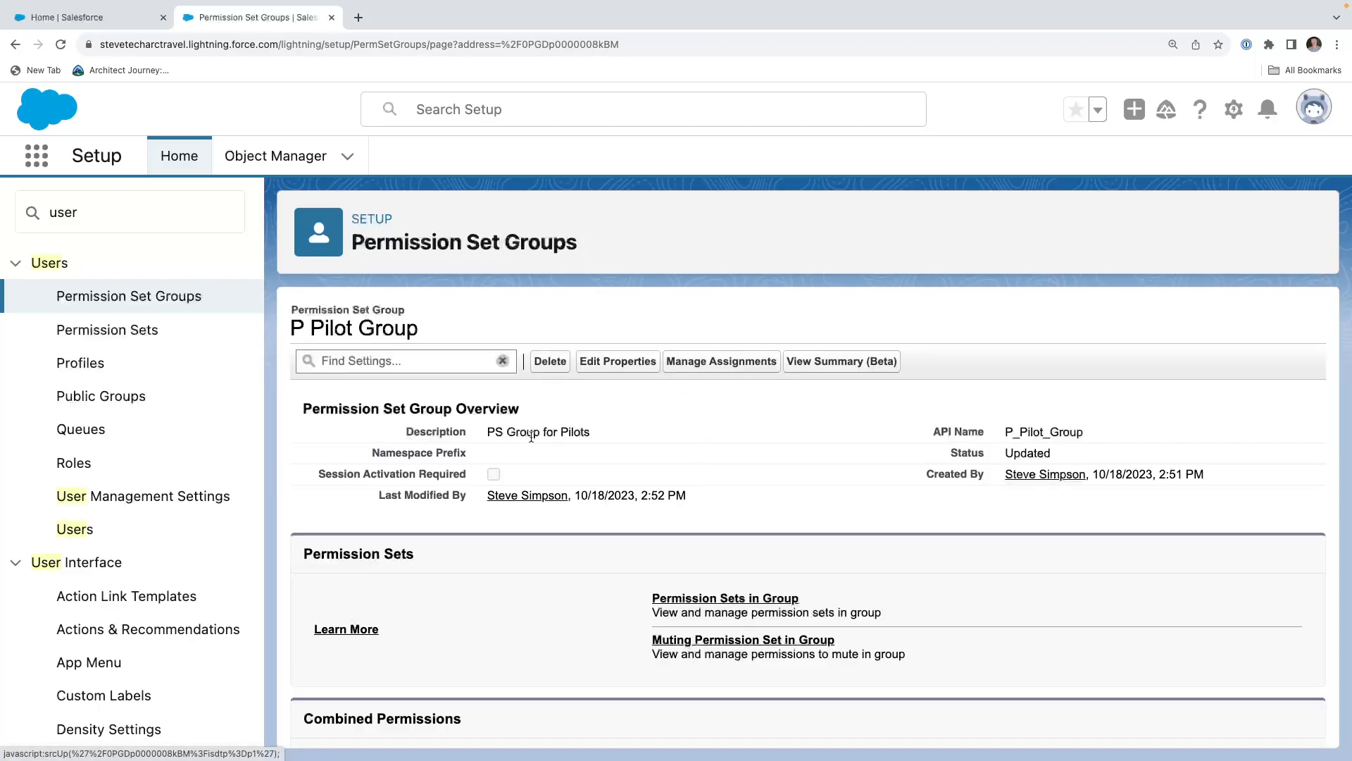
scroll(531, 433, "down", 1)
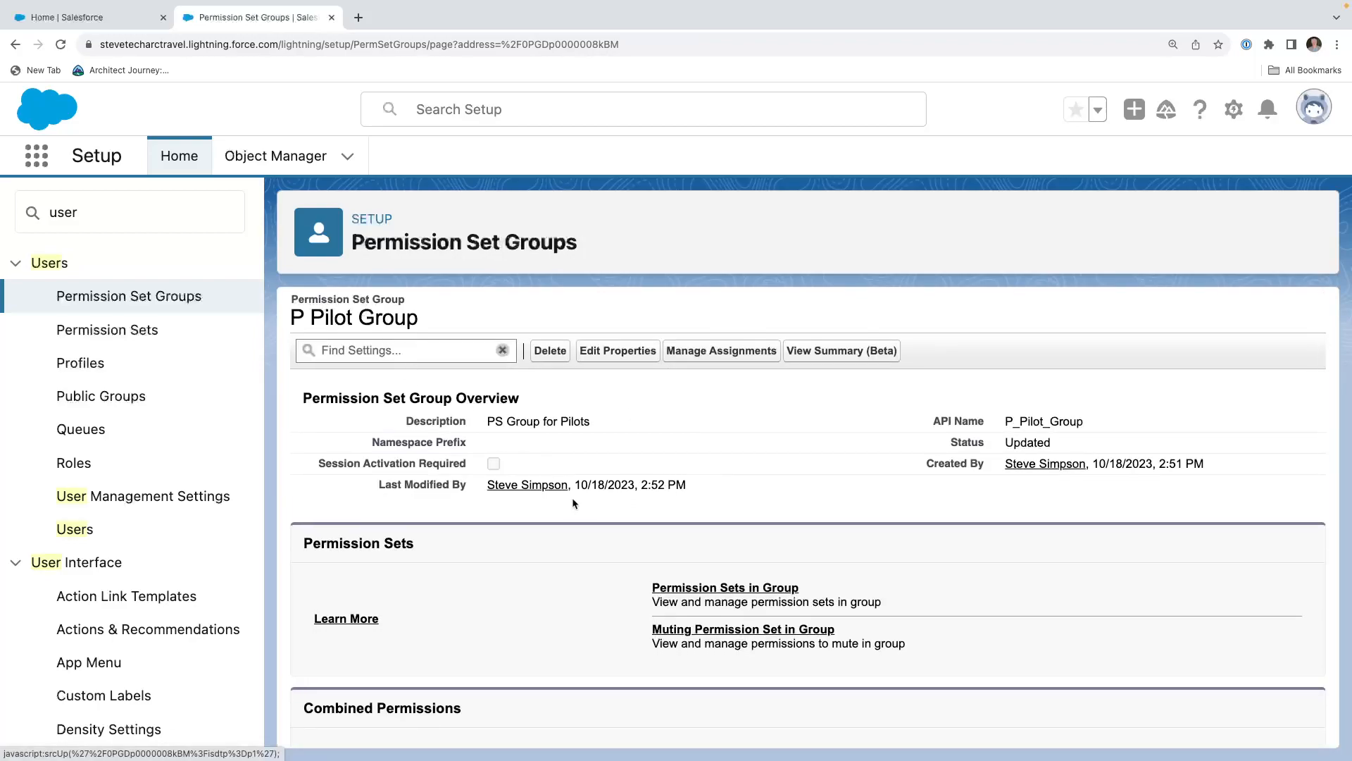
scroll(572, 497, "down", 3)
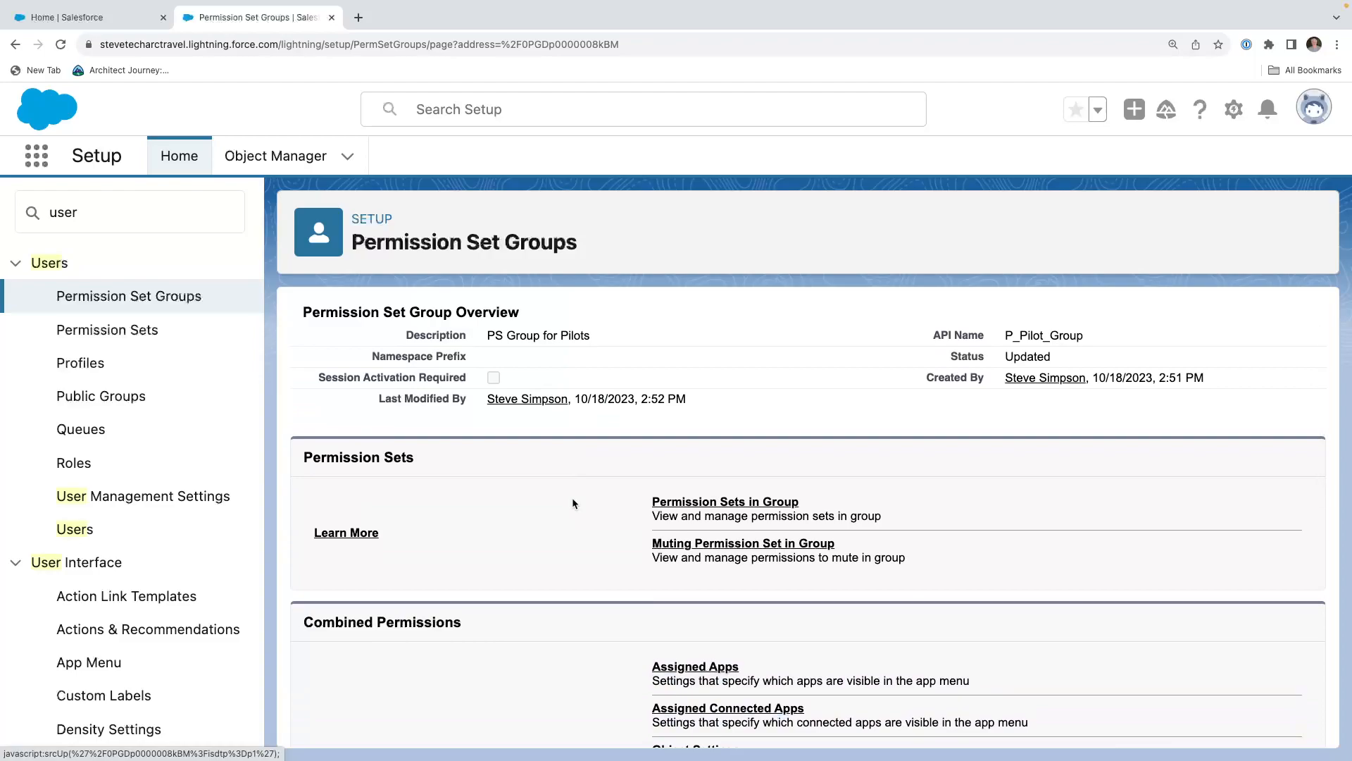
scroll(574, 503, "down", 3)
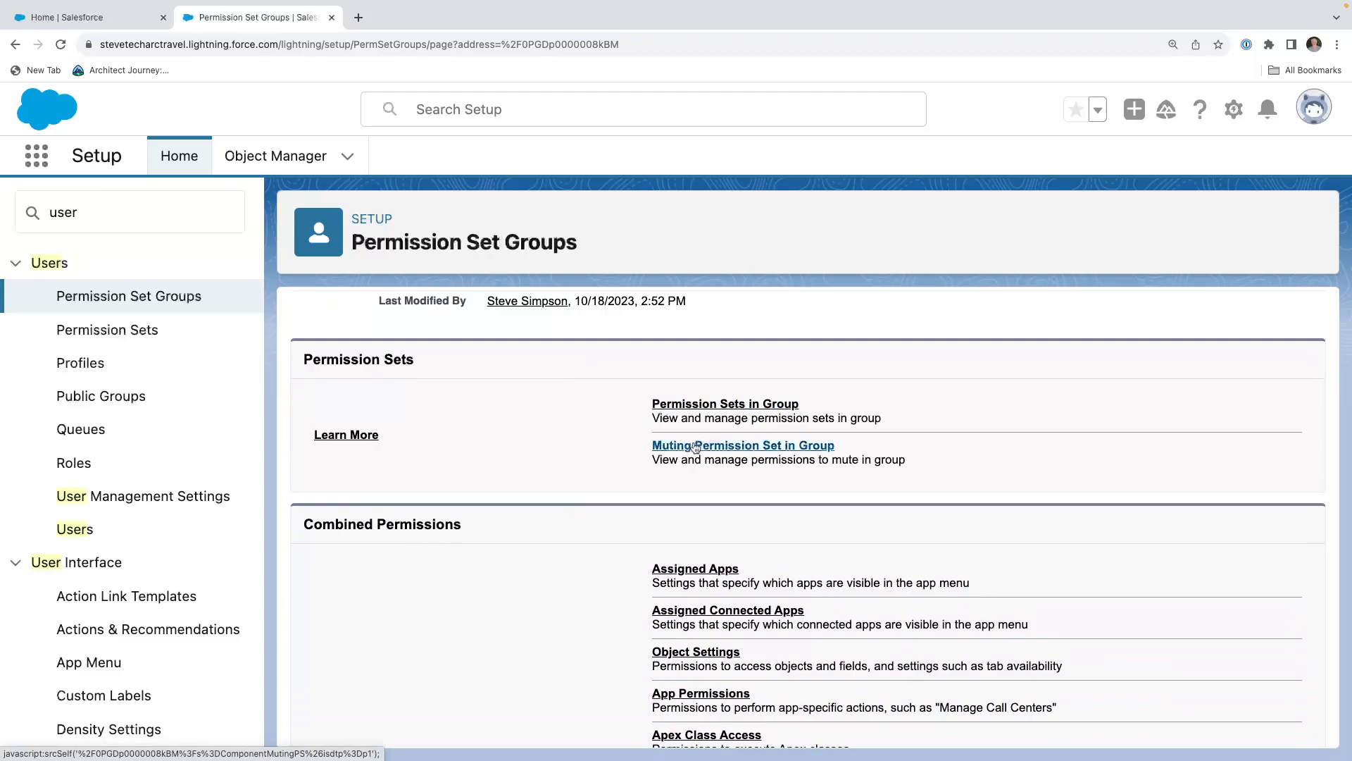
left_click(696, 446)
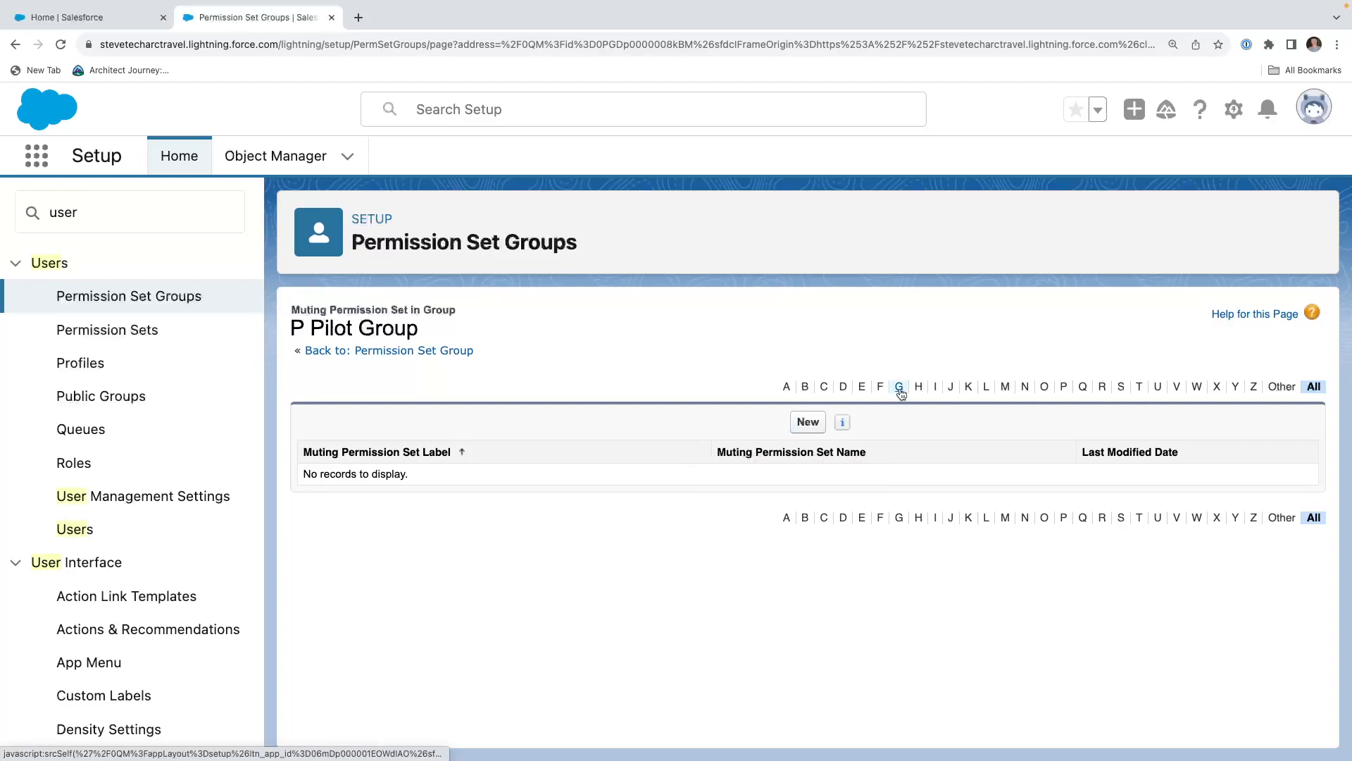
left_click(809, 422)
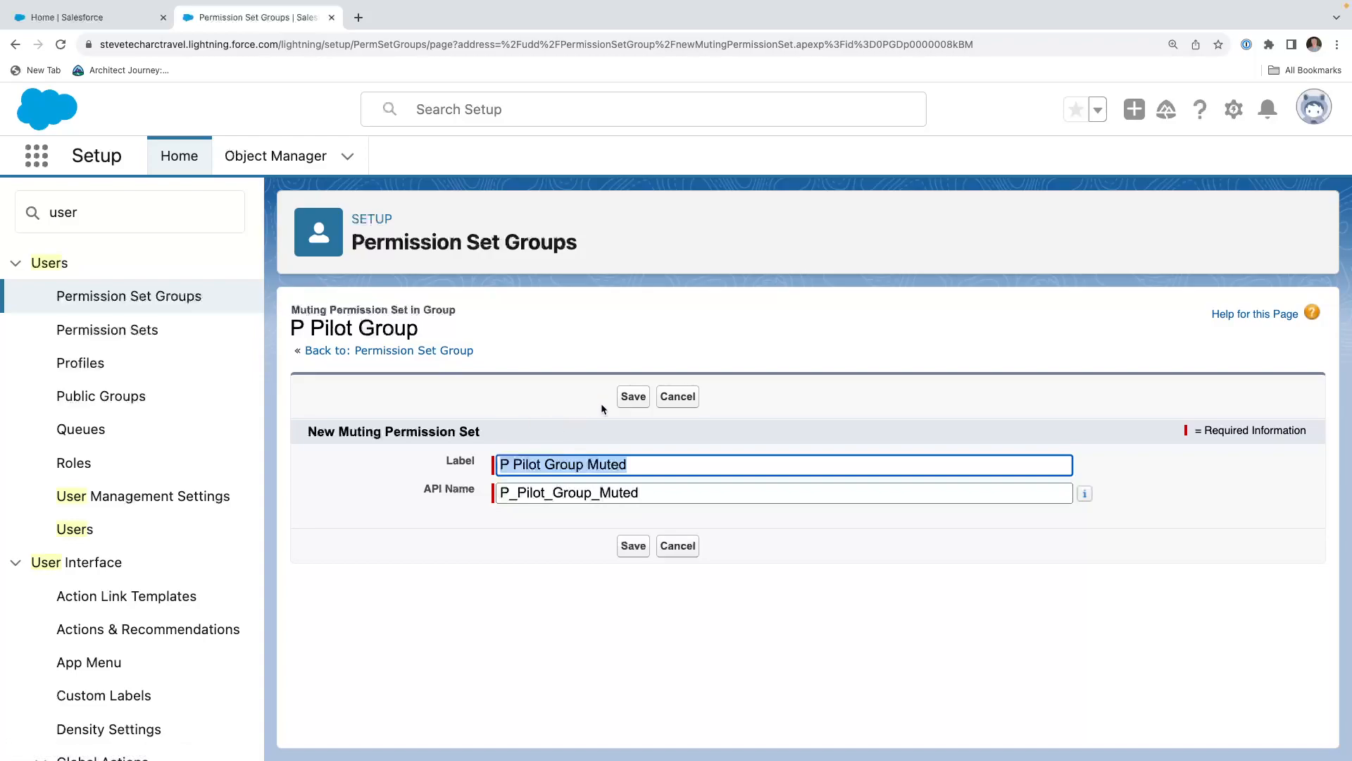
left_click(631, 399)
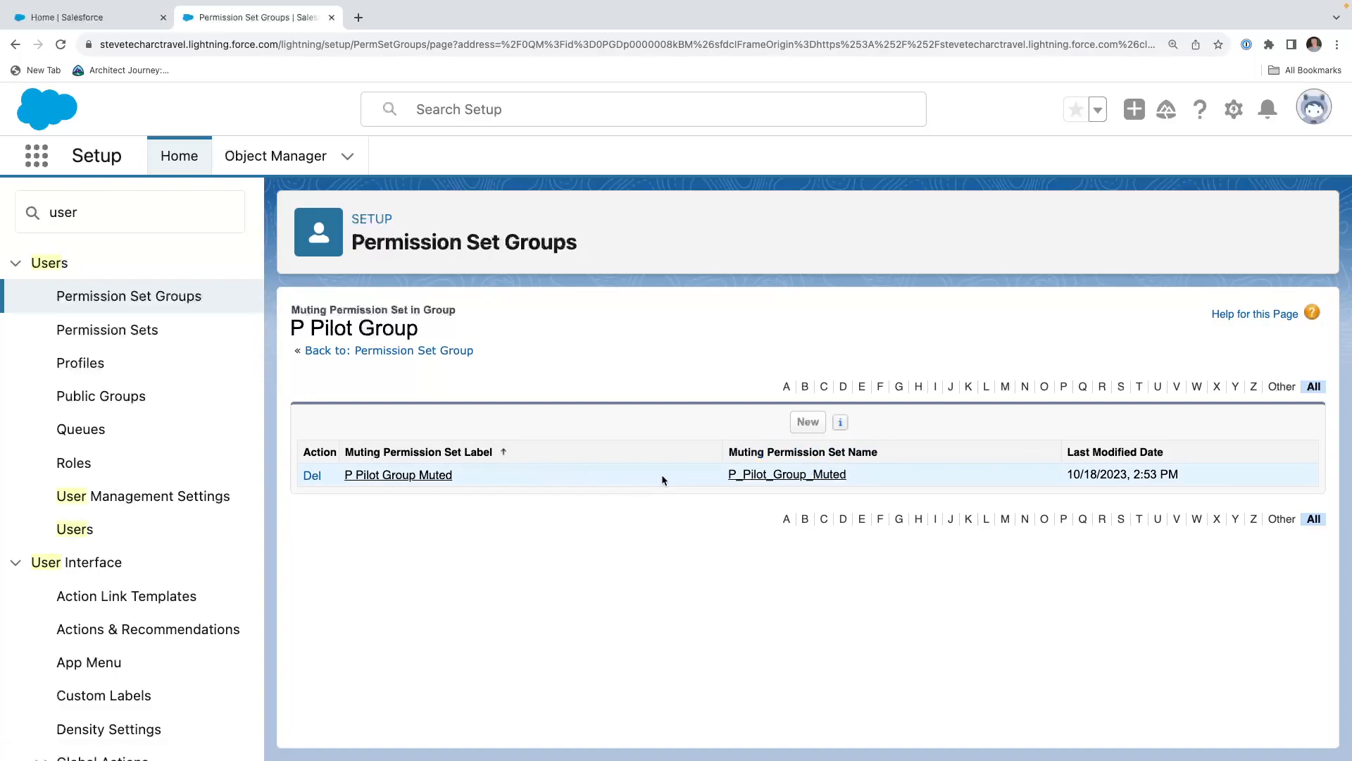
Open the OA Nav Aids object settings of the P Pilot Group's muting permission set.
left_click(393, 476)
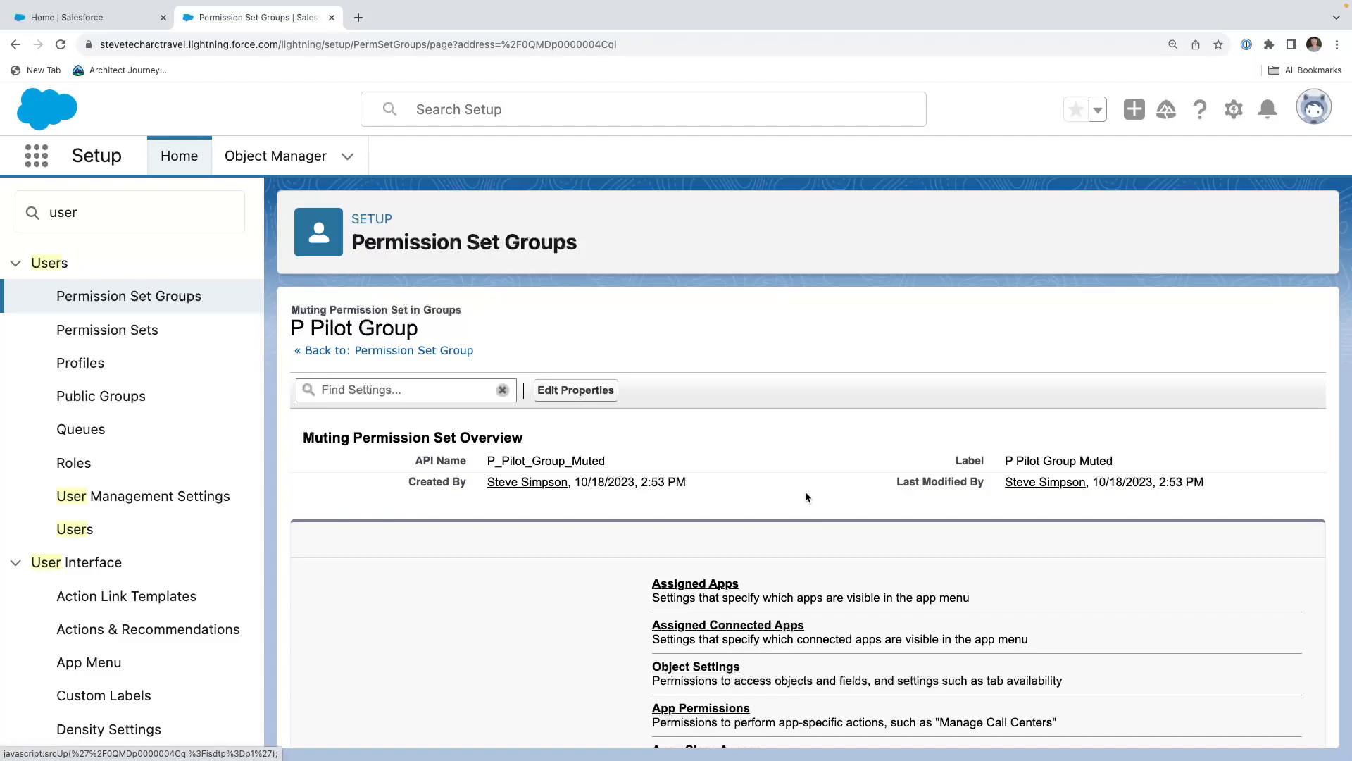
scroll(806, 497, "down", 2)
left_click(692, 610)
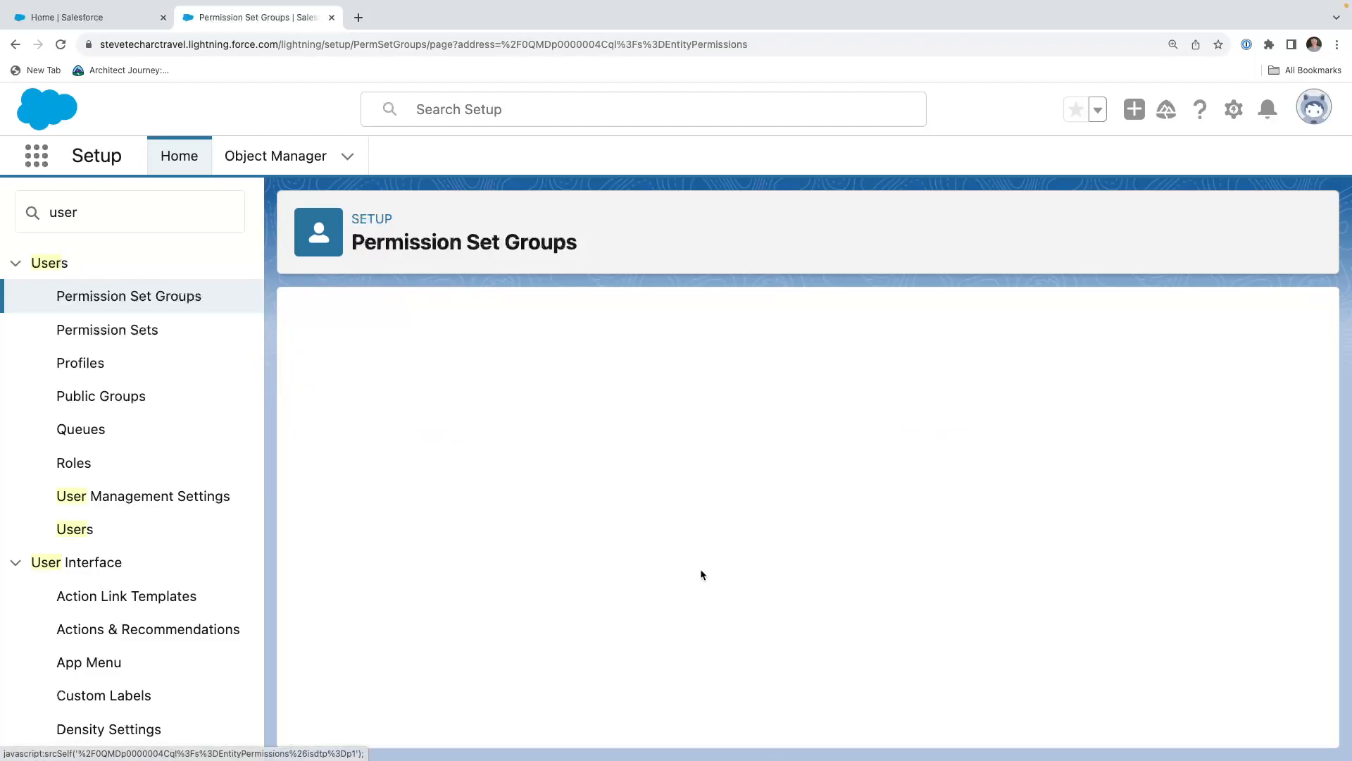
scroll(701, 571, "down", 10)
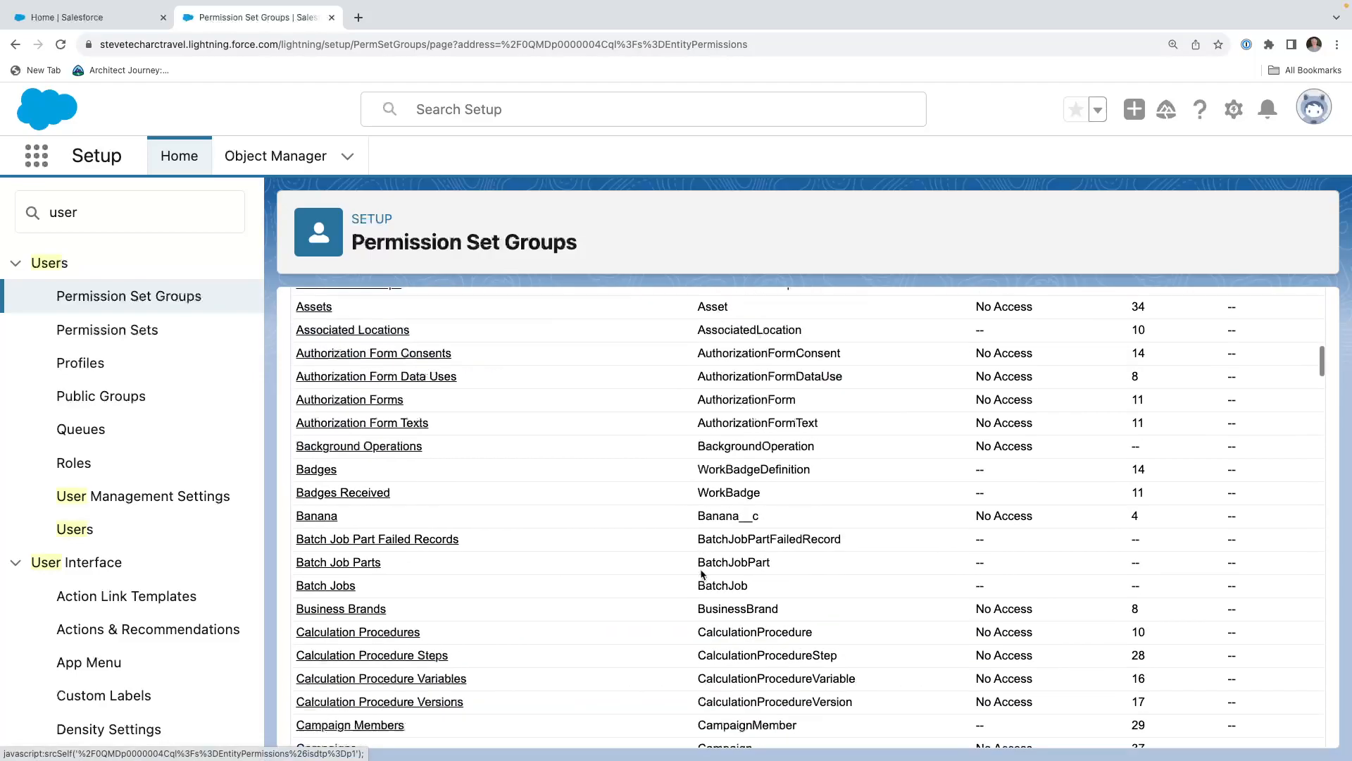
scroll(700, 571, "up", 9)
scroll(701, 571, "down", 10)
scroll(624, 569, "down", 20)
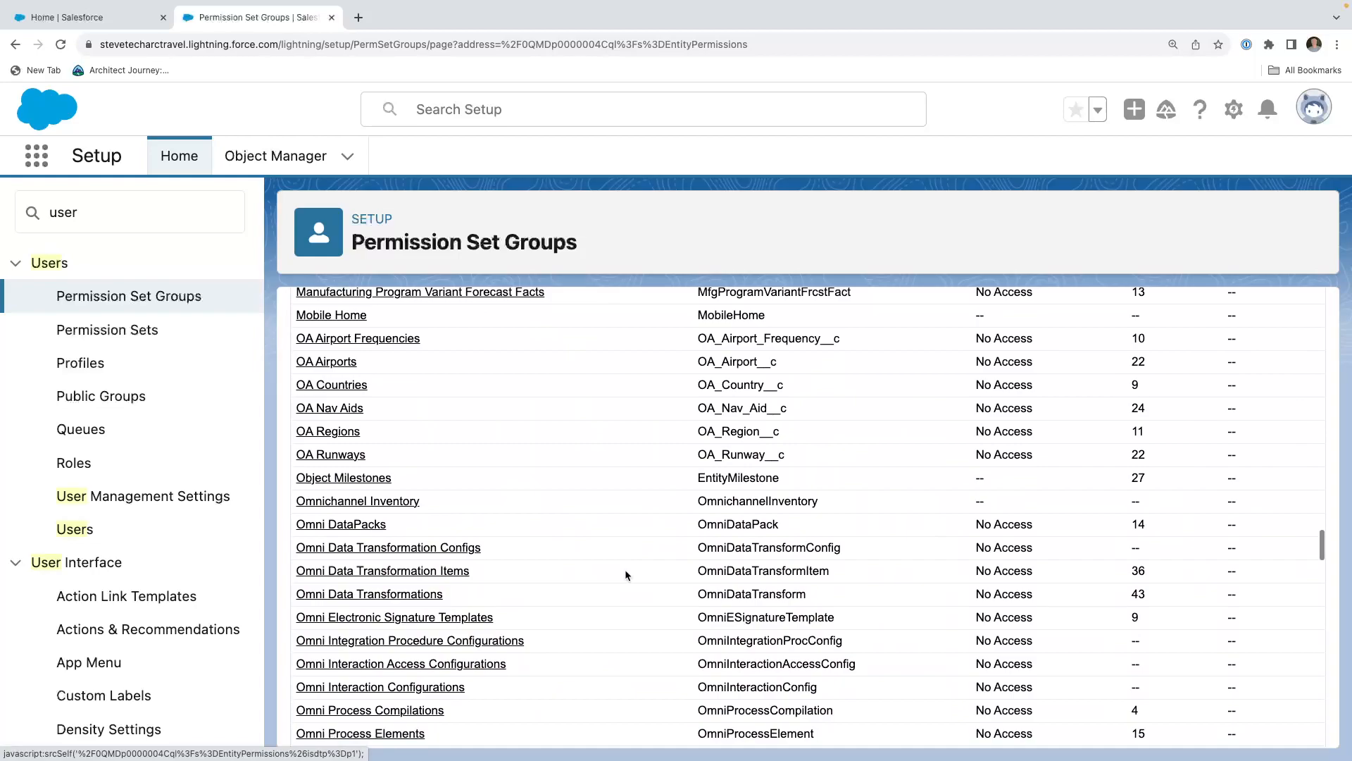
left_click(336, 399)
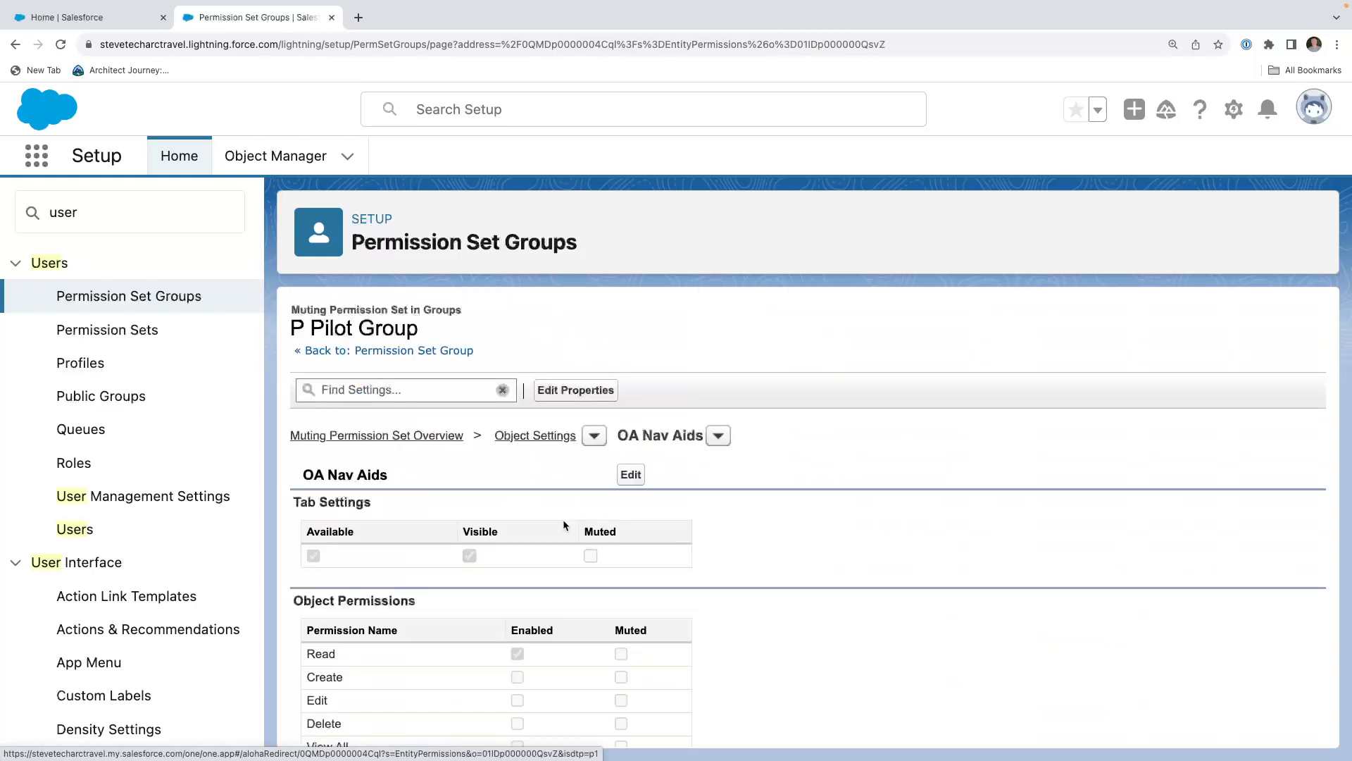
Mute read and edit access to the Filename field of OA Nav Aids and save the settings.
left_click(629, 474)
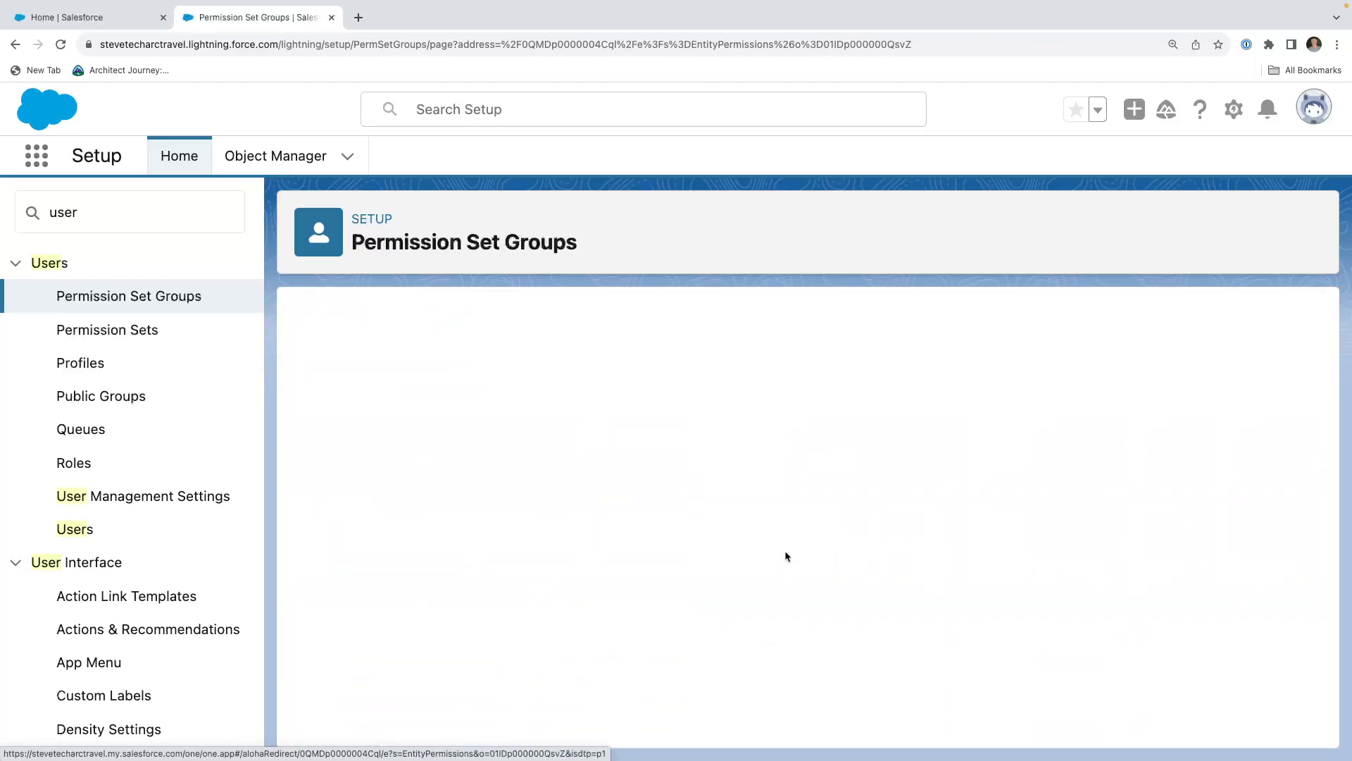
scroll(790, 537, "down", 2)
scroll(789, 534, "down", 5)
scroll(763, 505, "up", 2)
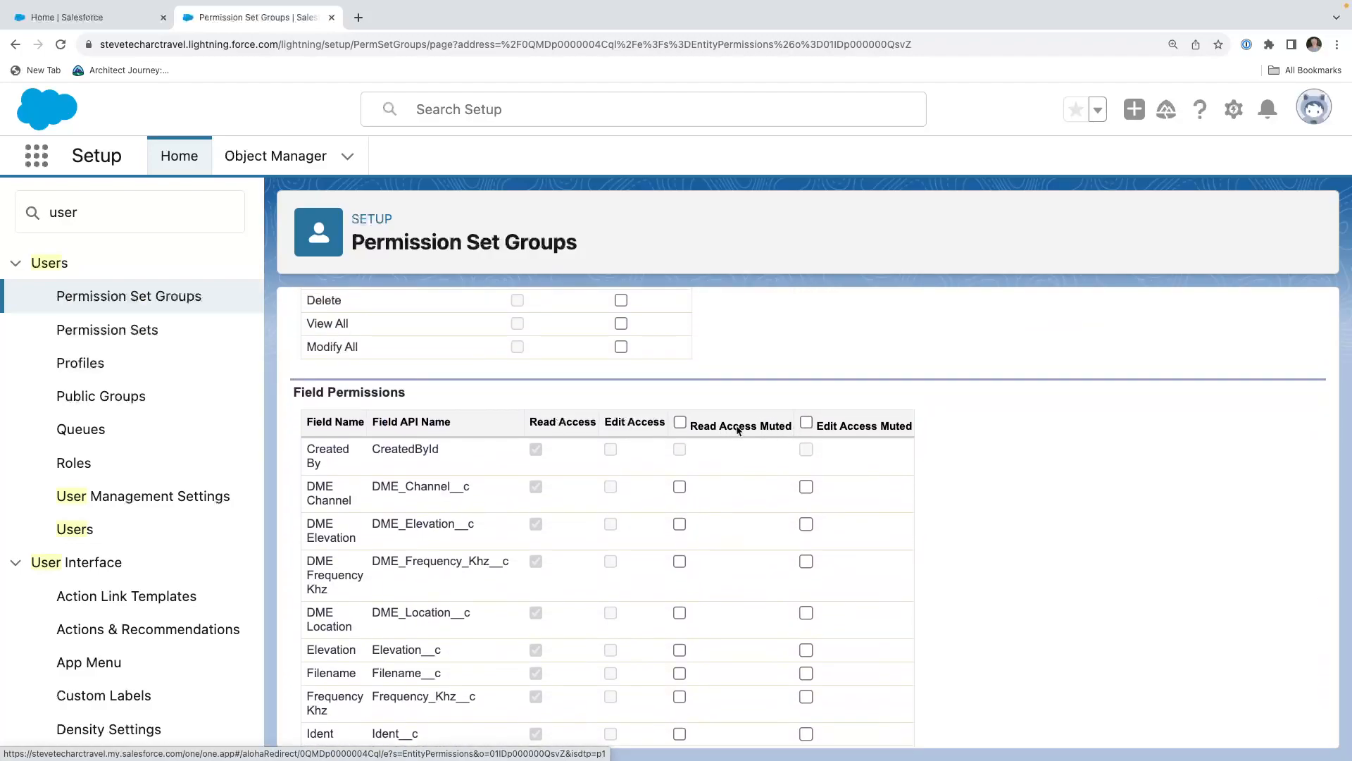
scroll(753, 559, "down", 2)
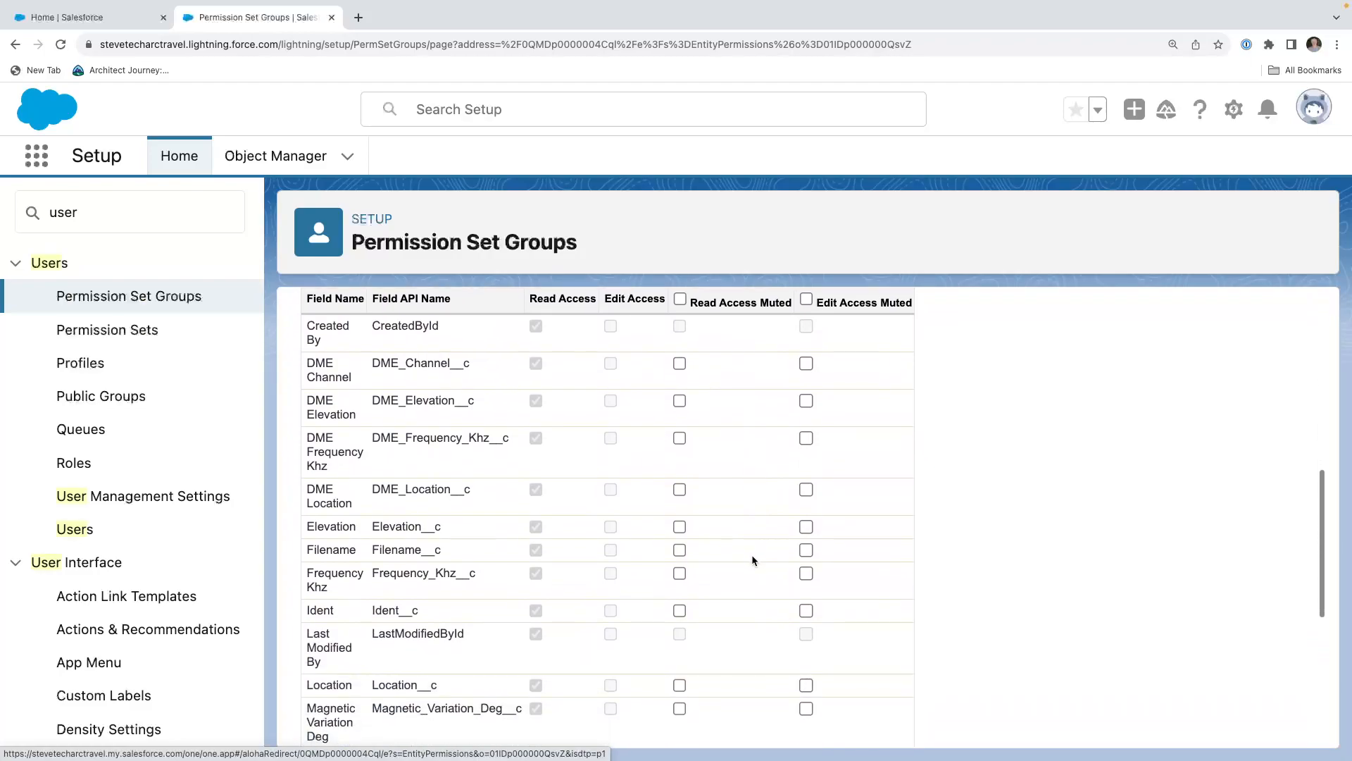
left_click(680, 550)
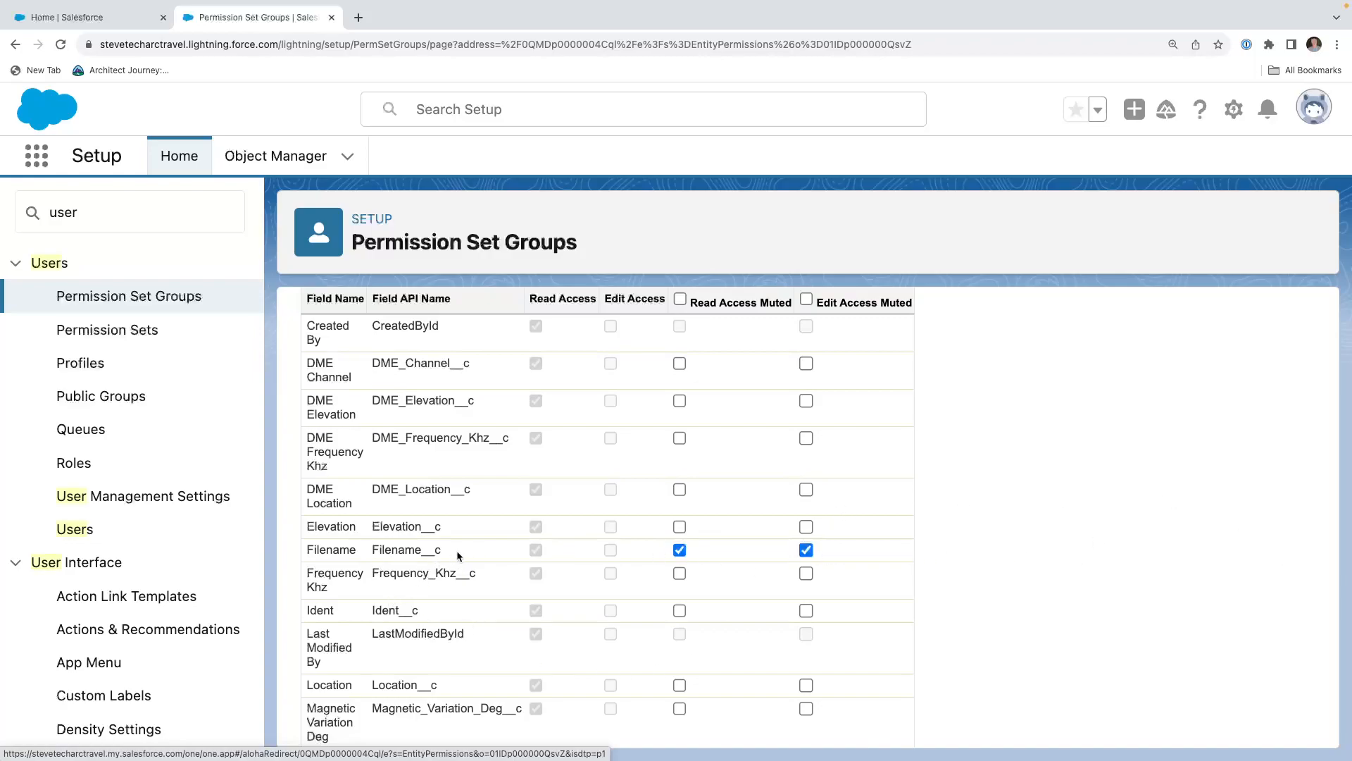
scroll(456, 551, "up", 10)
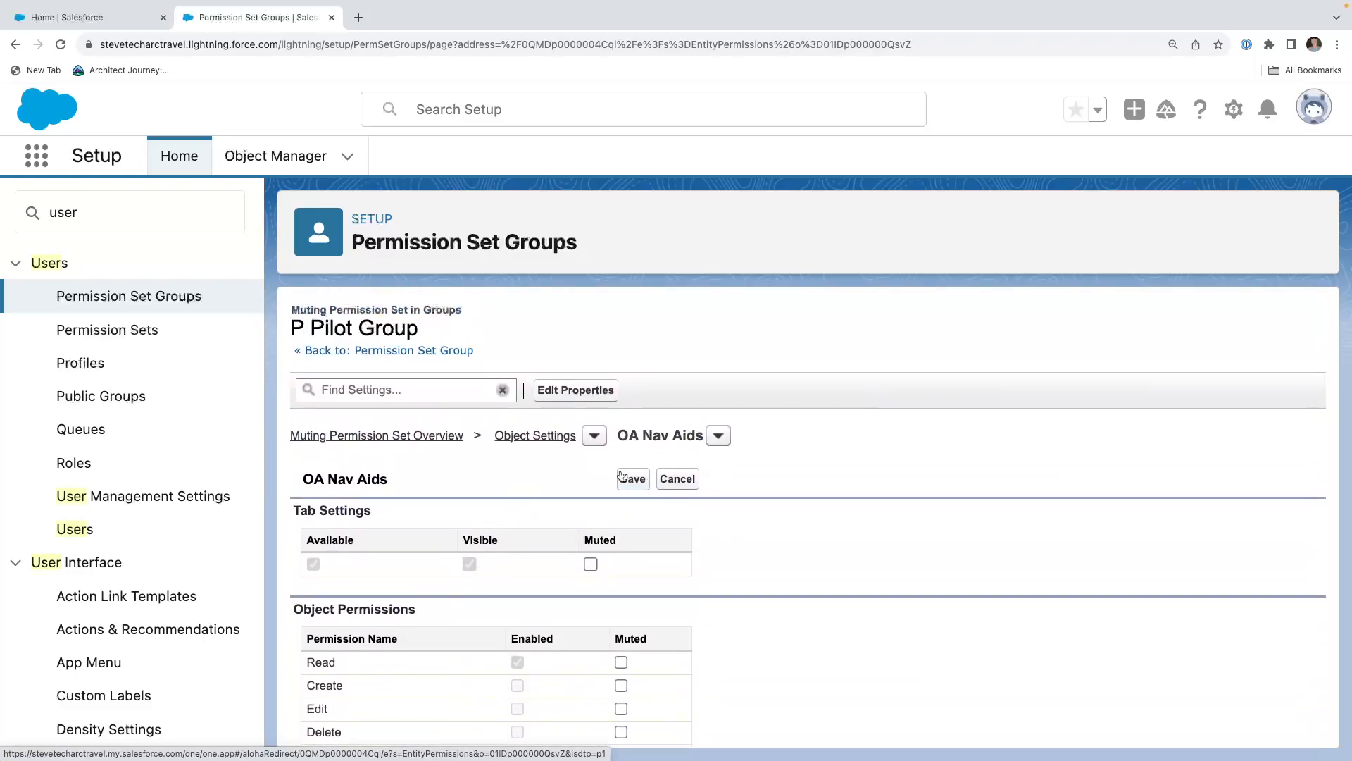
left_click(630, 478)
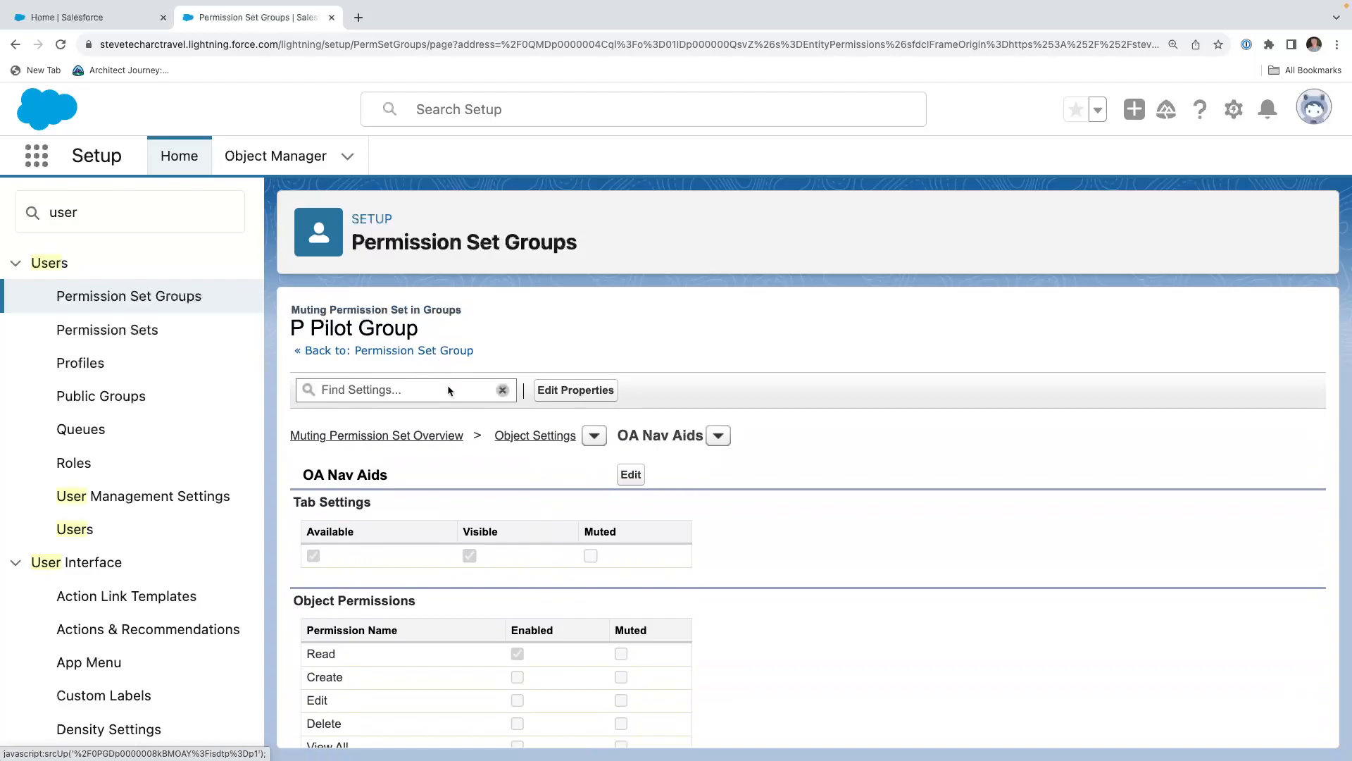
Review the P Pilot Group's combined object and field permissions for OA Nav Aids, including access to the Filename field.
left_click(389, 352)
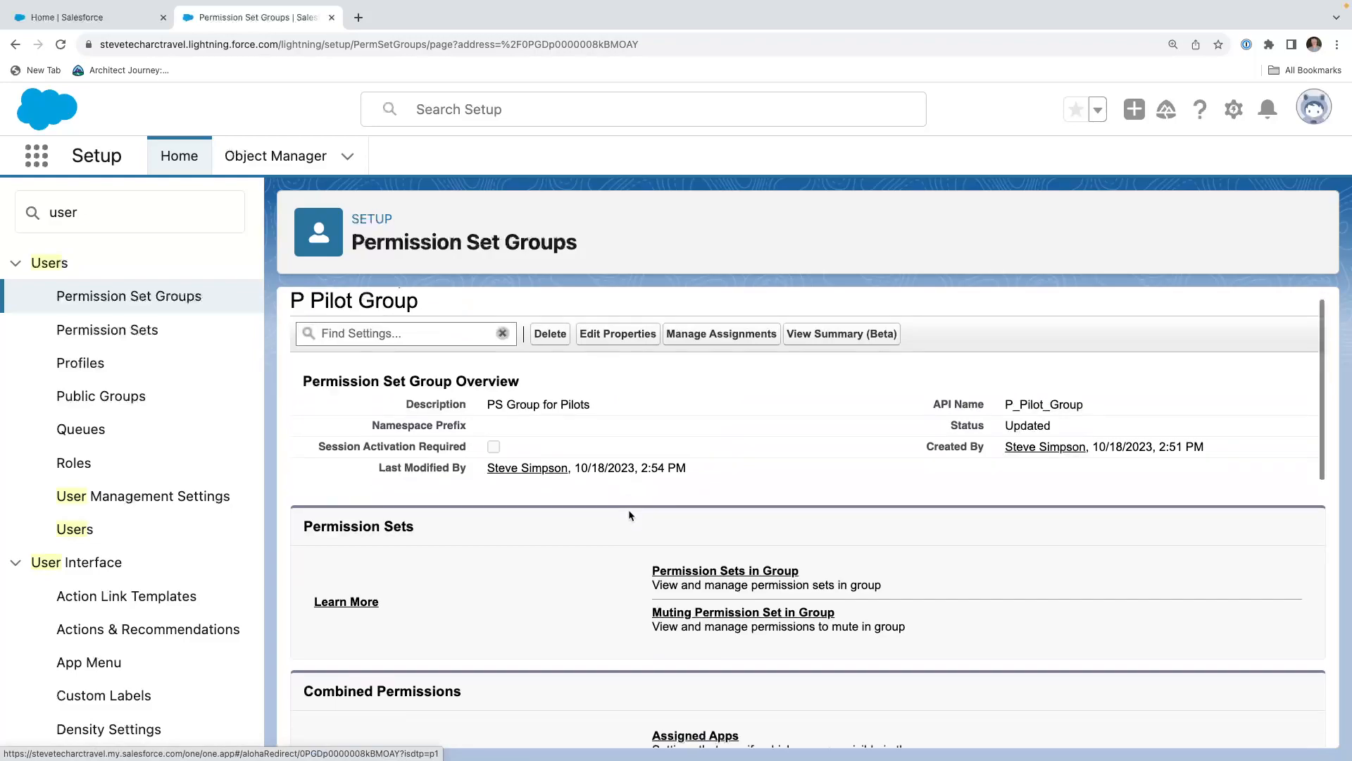
scroll(629, 509, "down", 5)
left_click(696, 466)
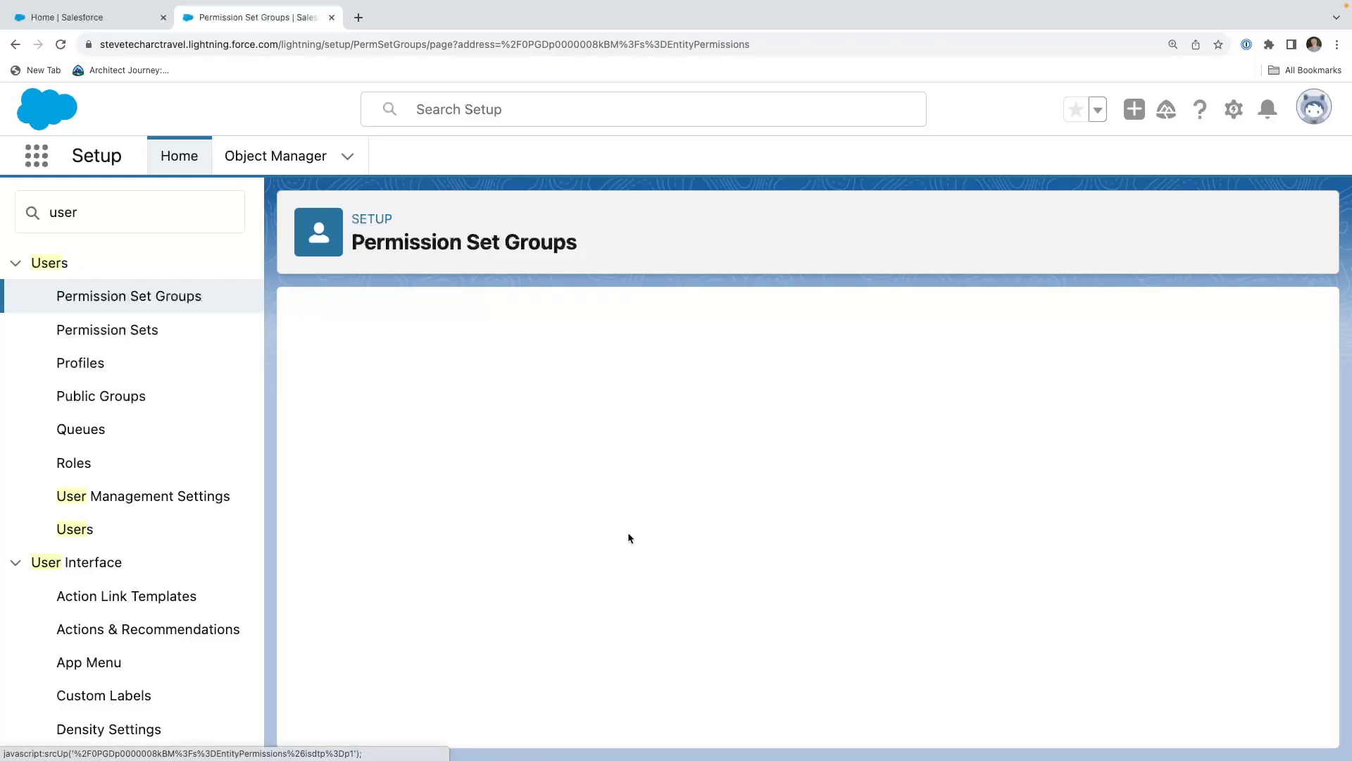
scroll(629, 537, "down", 20)
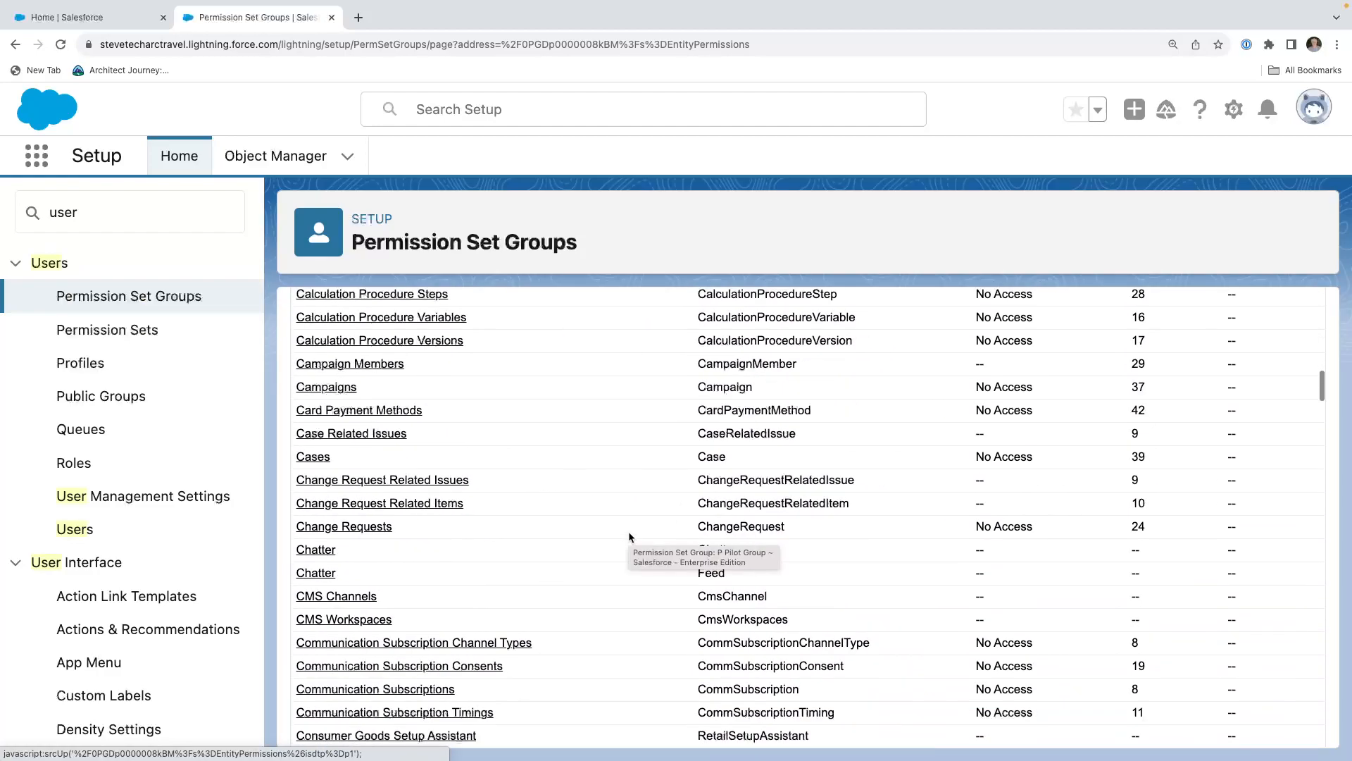
scroll(629, 537, "down", 20)
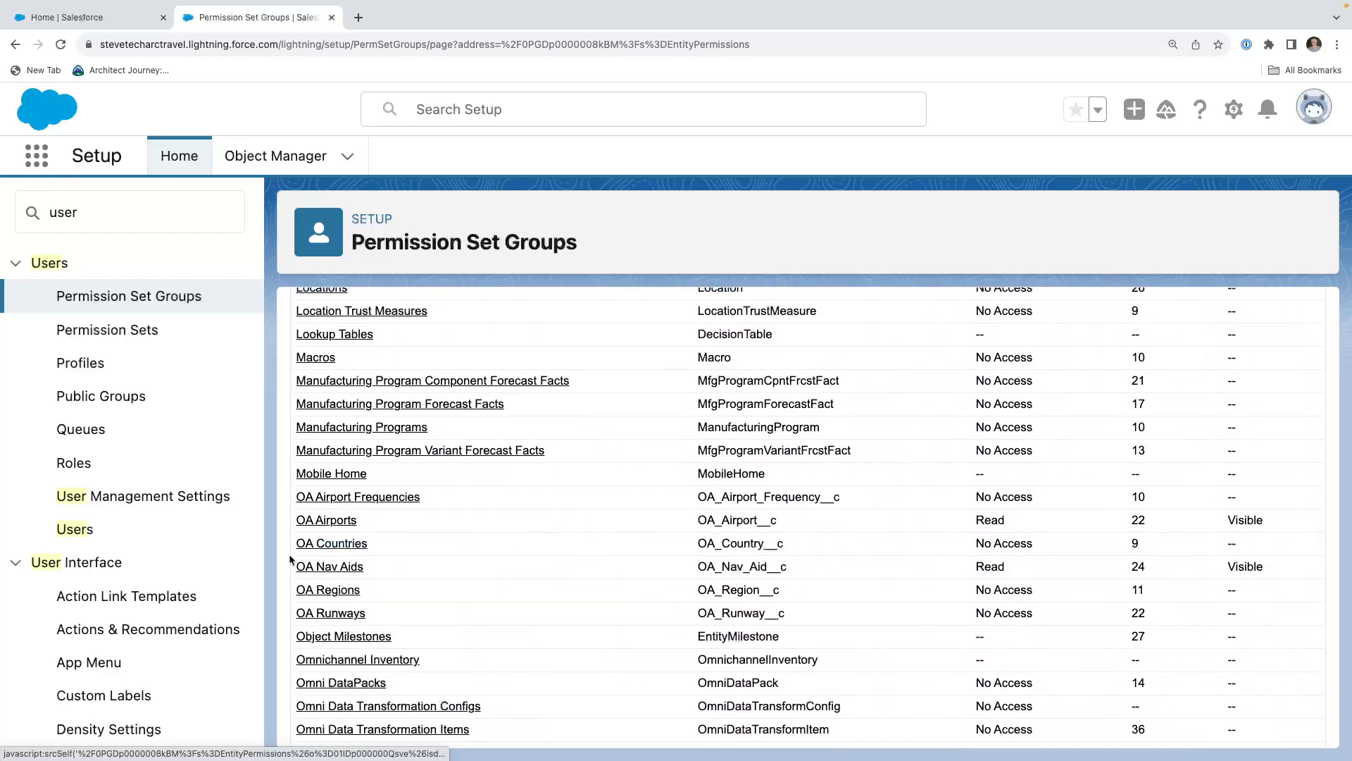
left_click(319, 568)
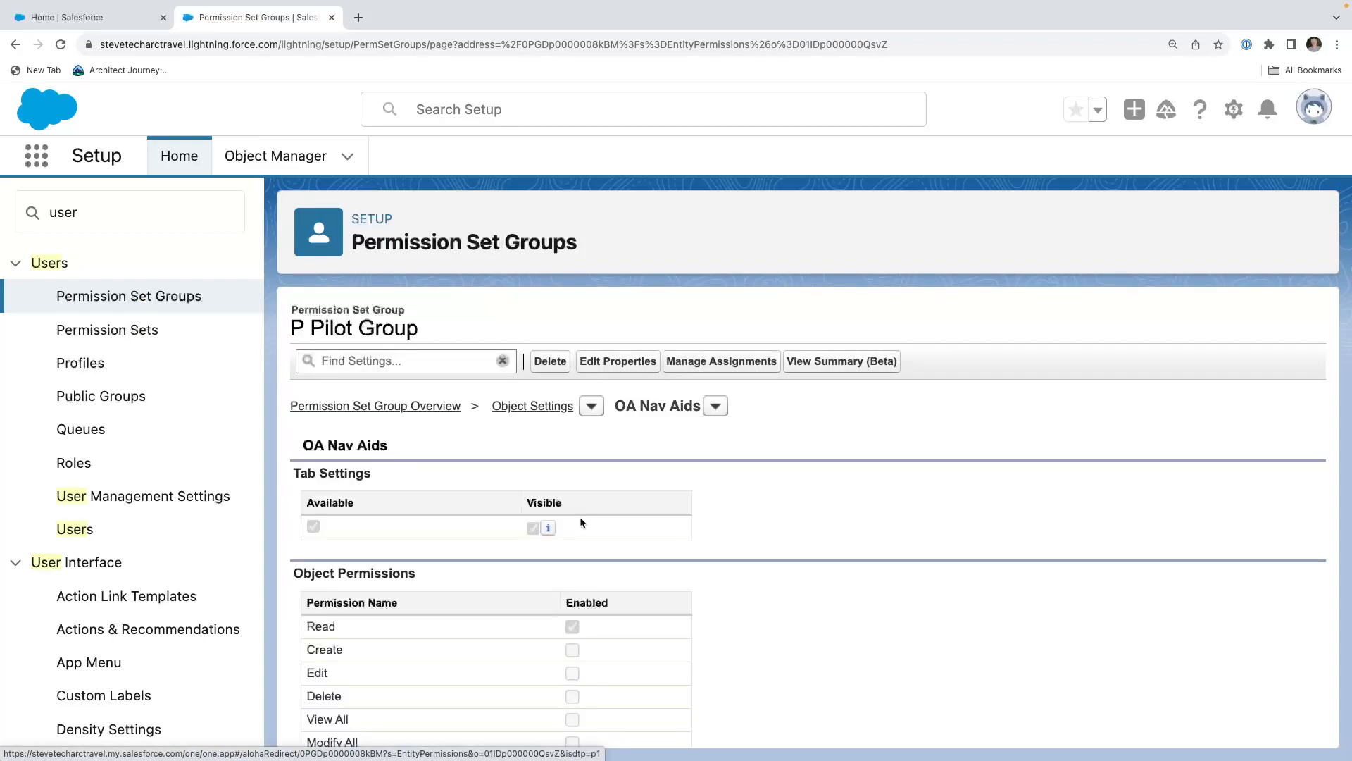
scroll(582, 522, "down", 2)
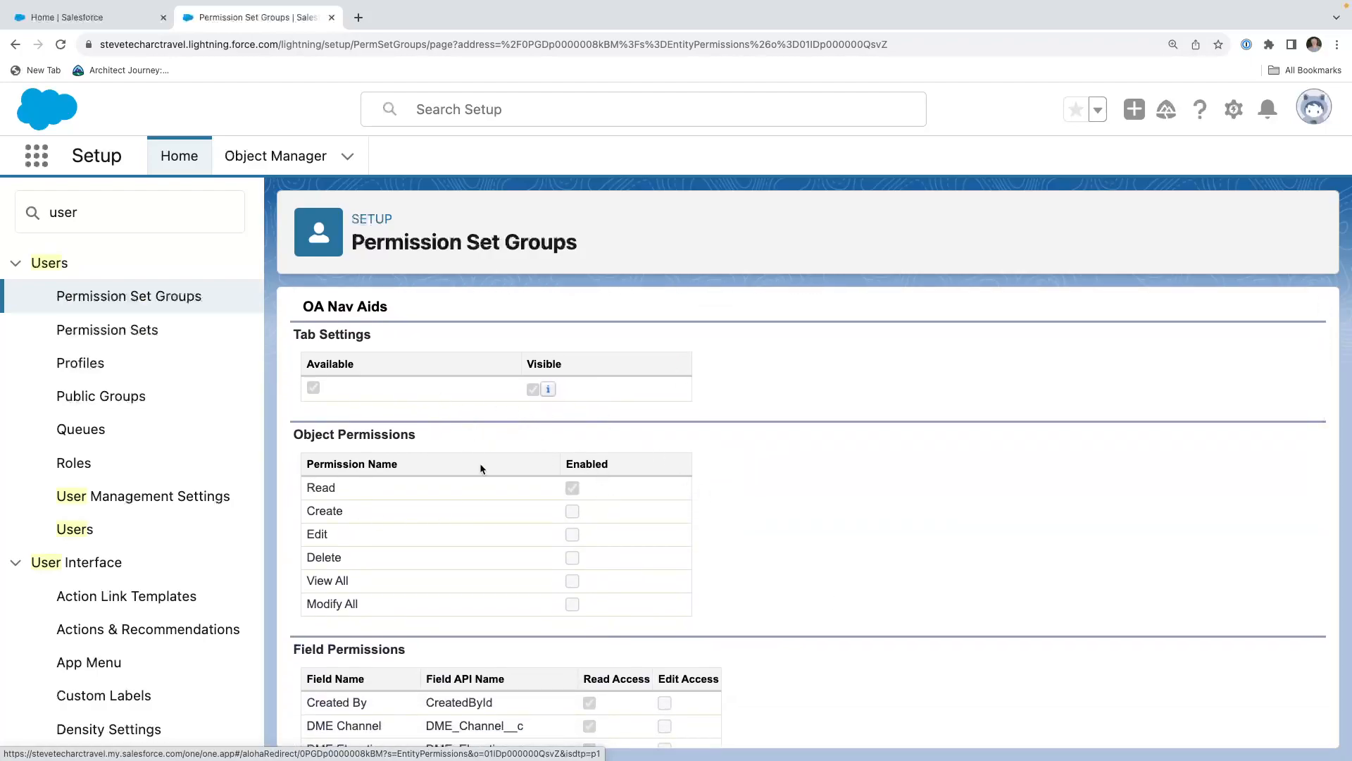
scroll(592, 510, "down", 4)
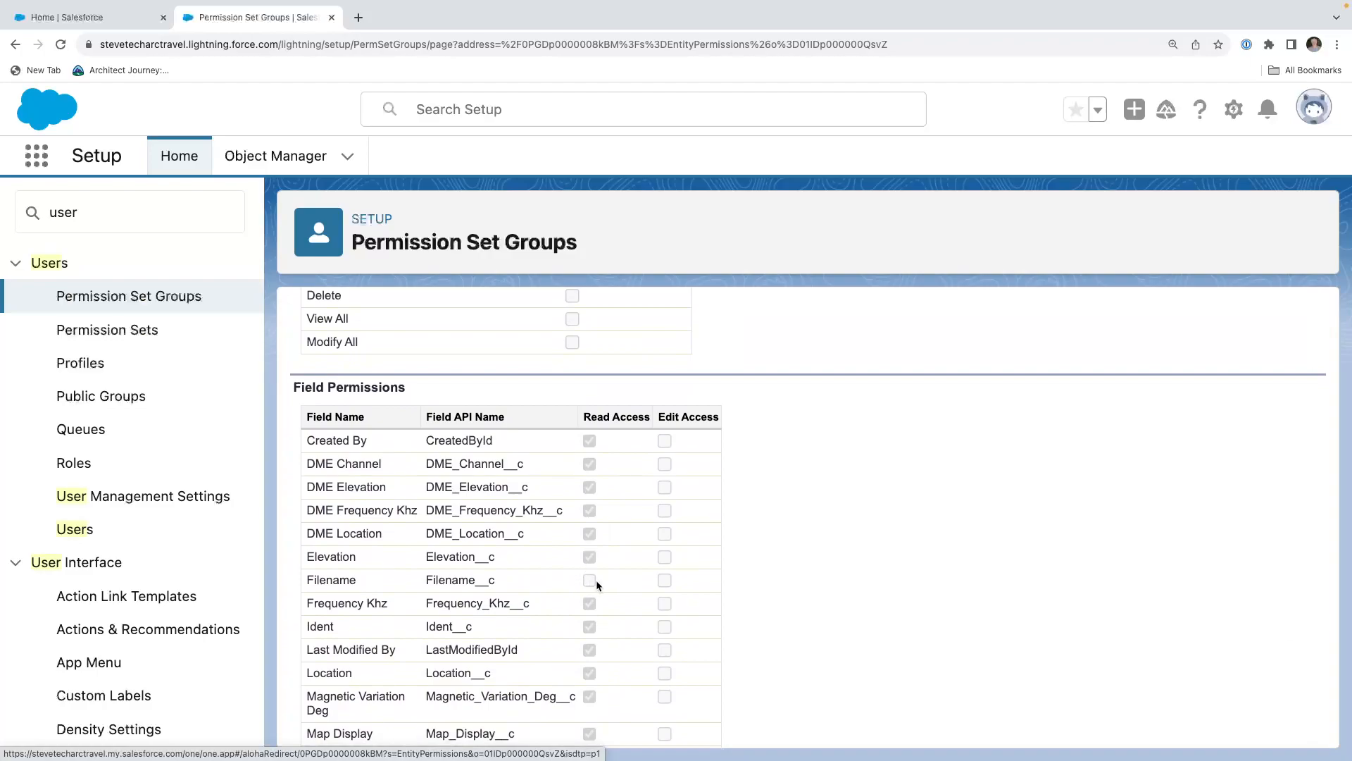
scroll(596, 581, "down", 1)
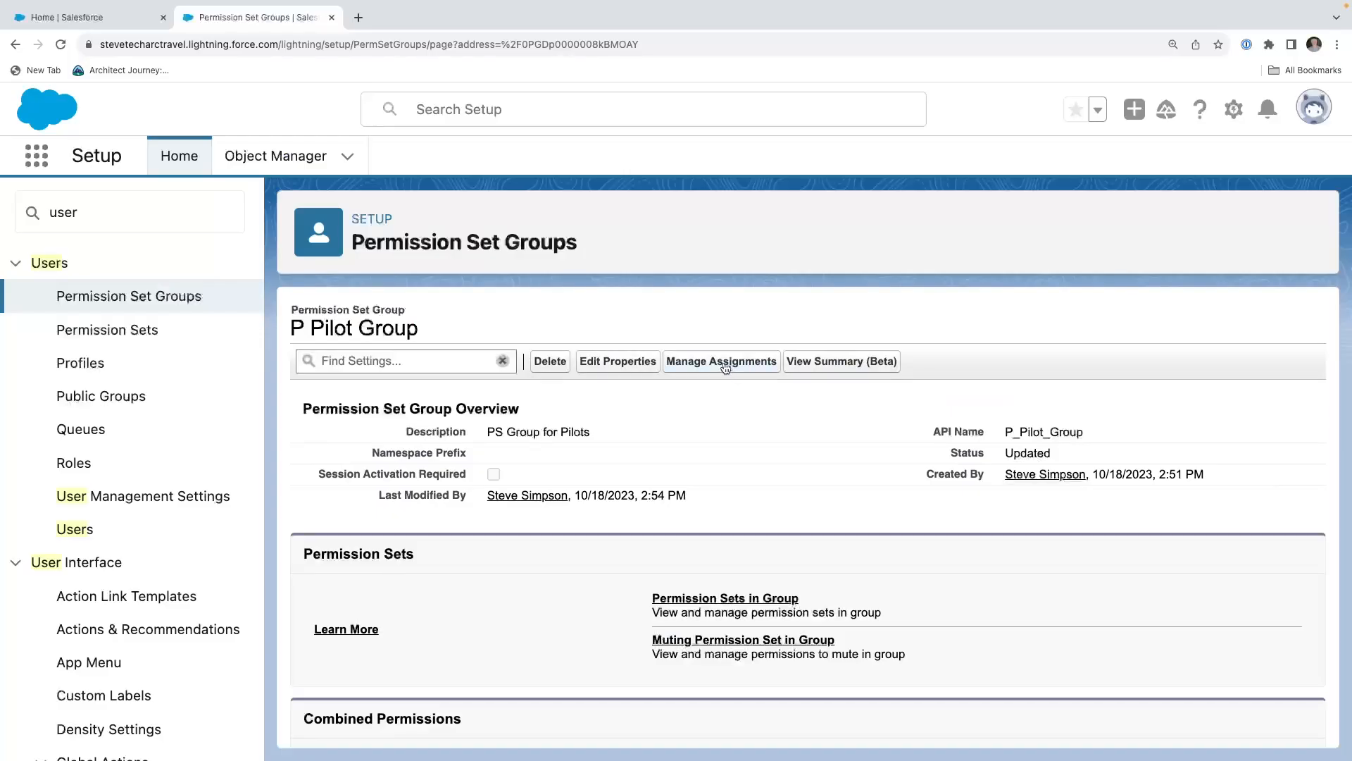
Assign the P Pilot Group to the user who has the Staff Pilot Profile, with no expiration date.
left_click(726, 362)
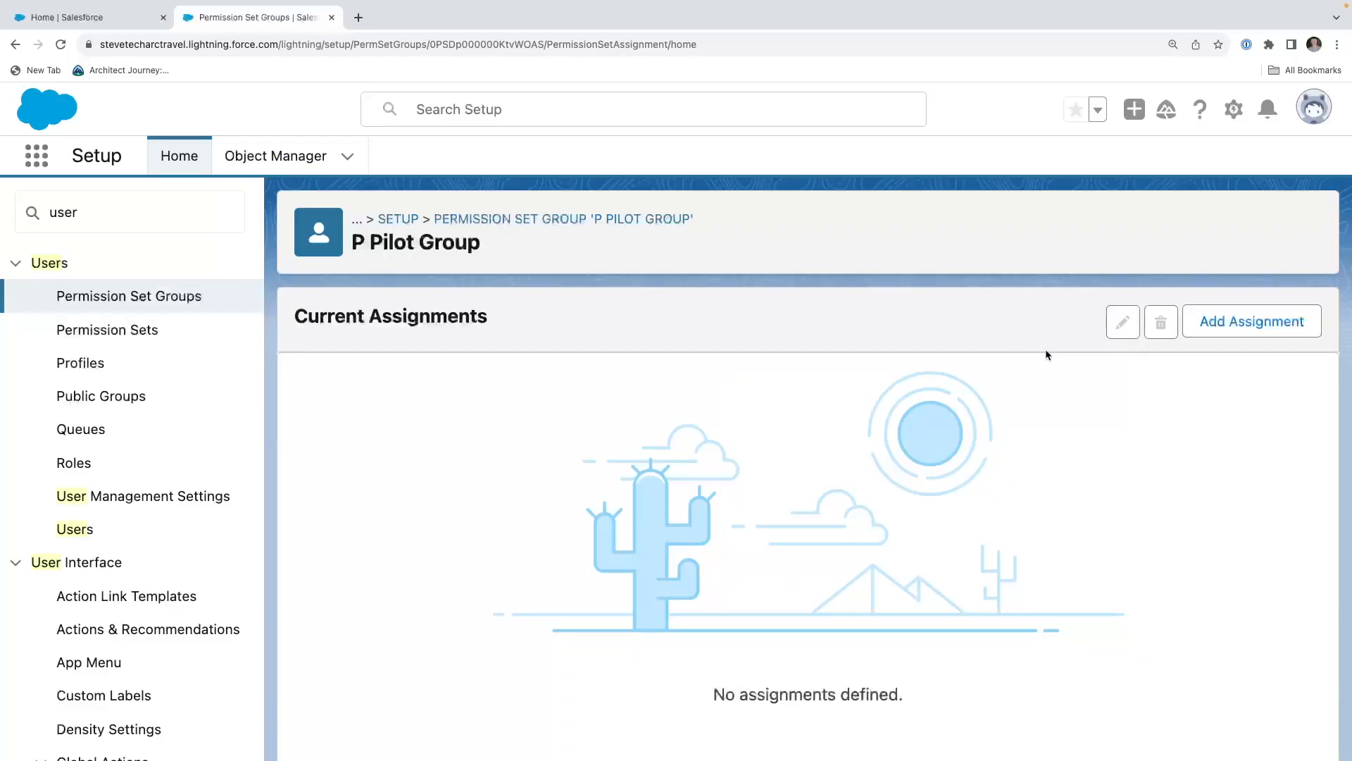
left_click(1207, 321)
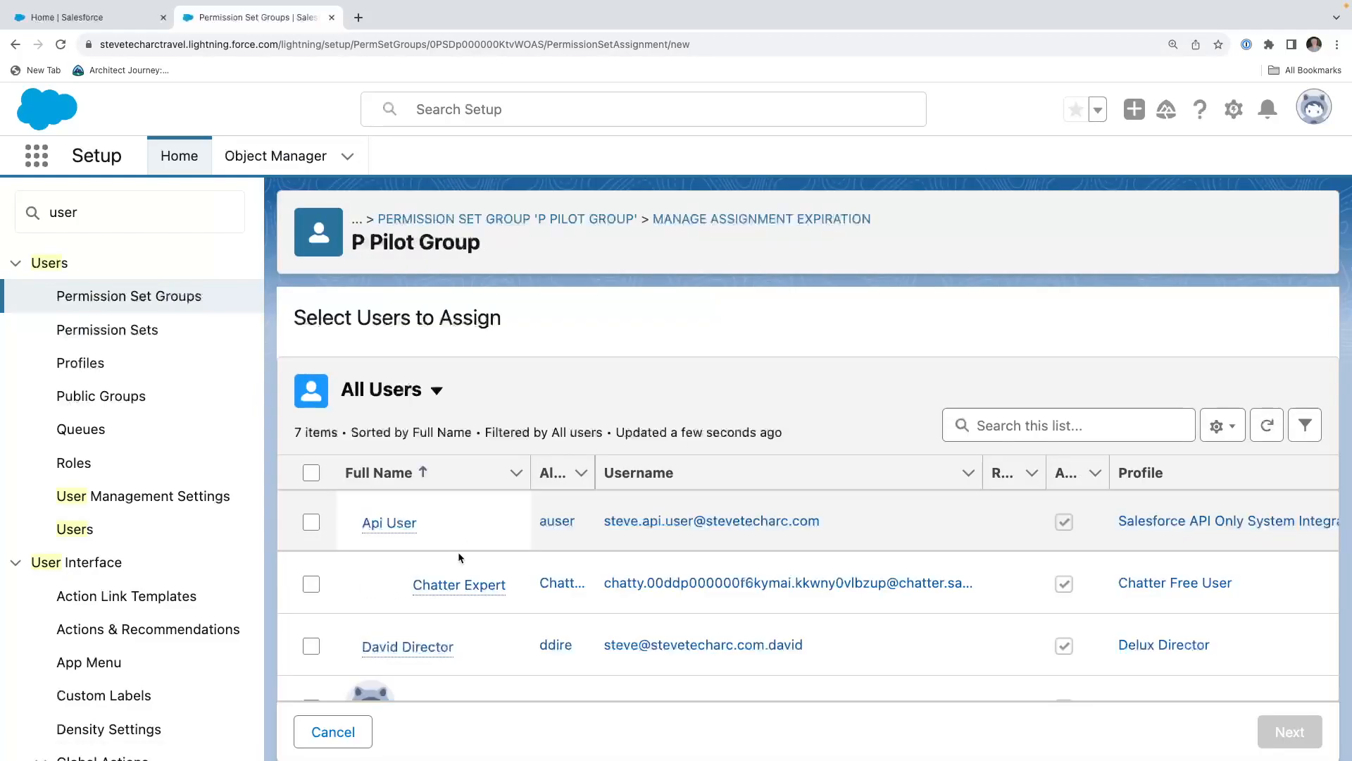
scroll(465, 533, "down", 4)
left_click(310, 480)
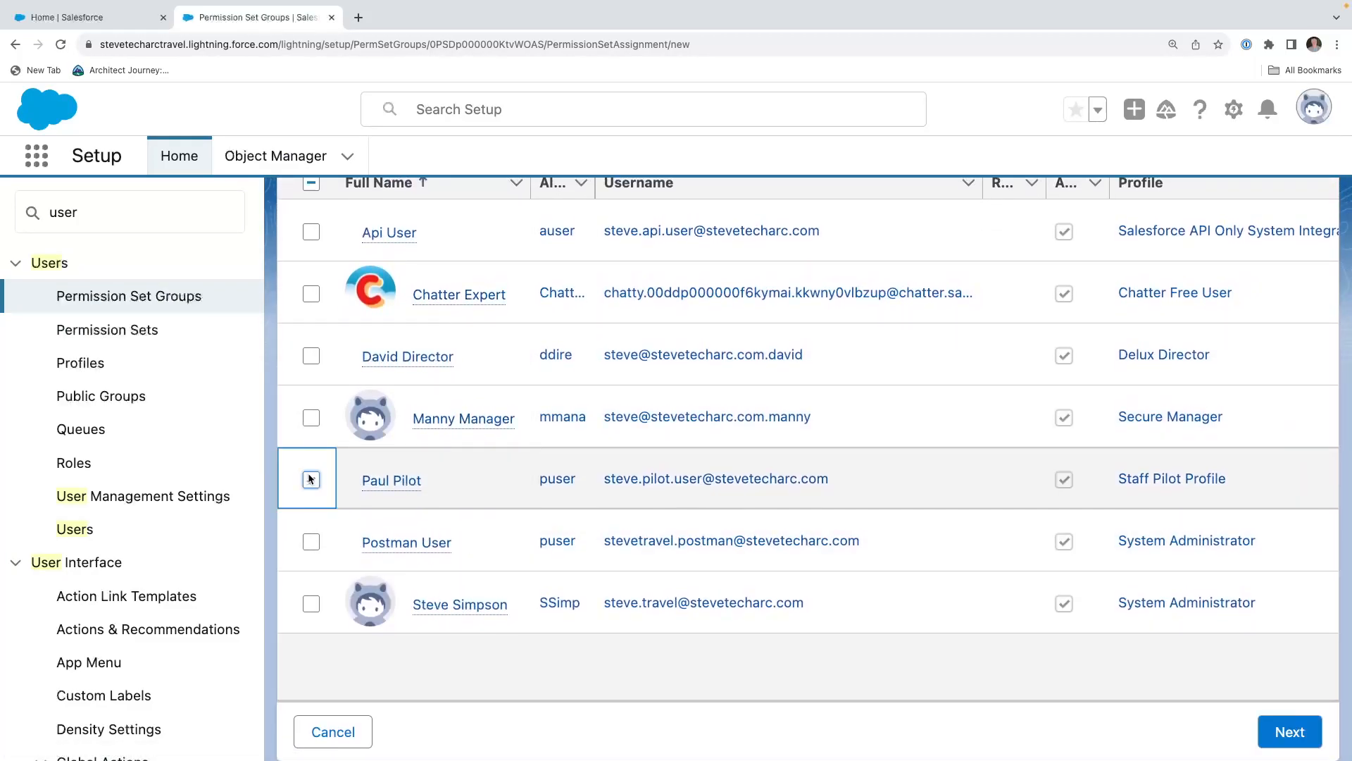
left_click(1294, 732)
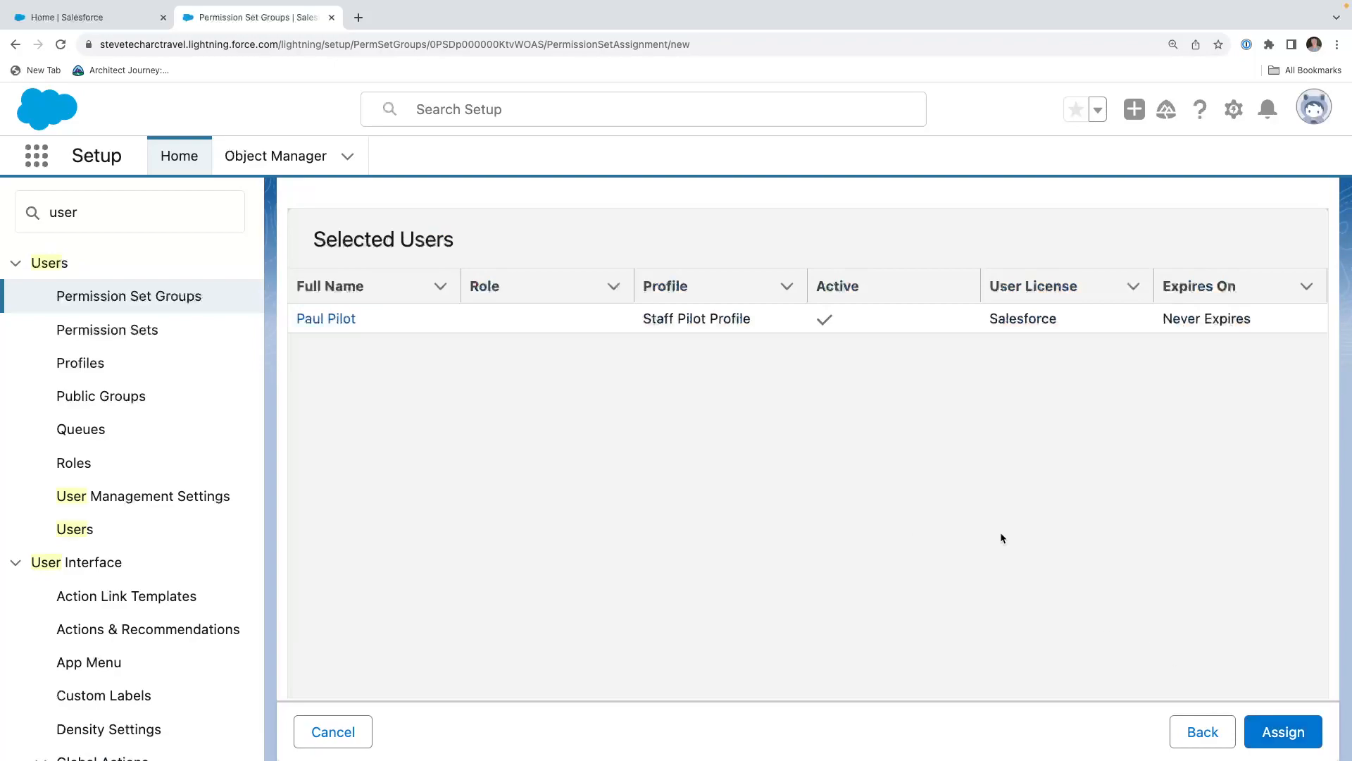
left_click(1286, 737)
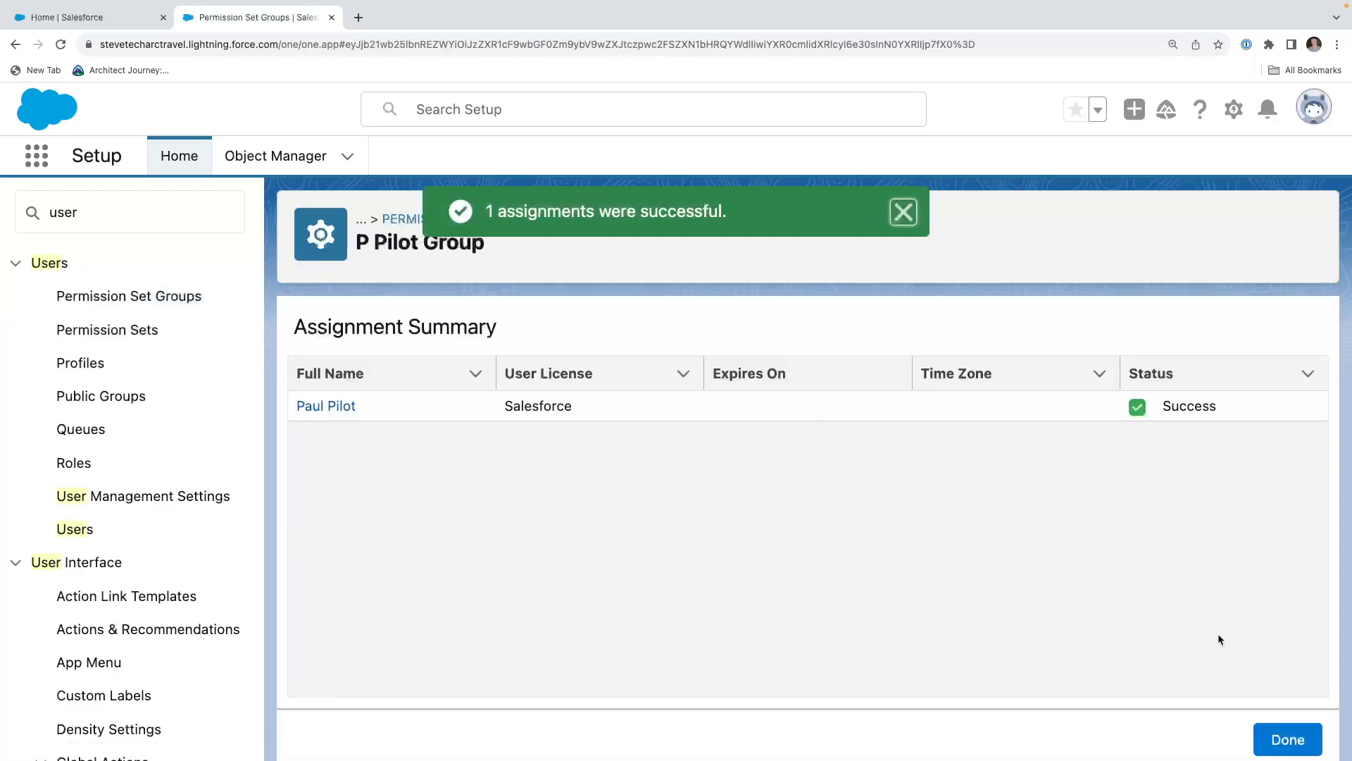
left_click(333, 402)
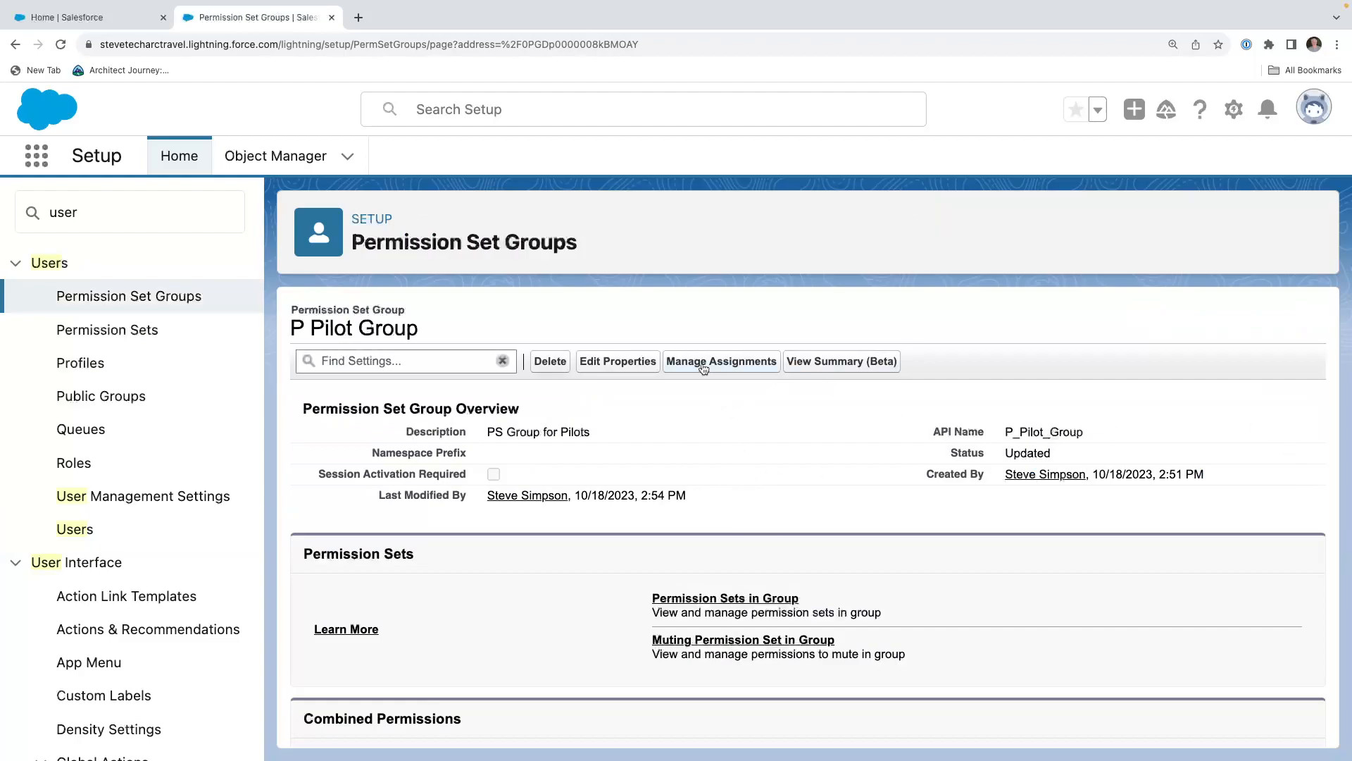
Assign the P Pilot Group to the Staff Pilot Profile user again, specifying a 60-day expiration in the Pacific Daylight time zone.
left_click(704, 363)
left_click(1227, 329)
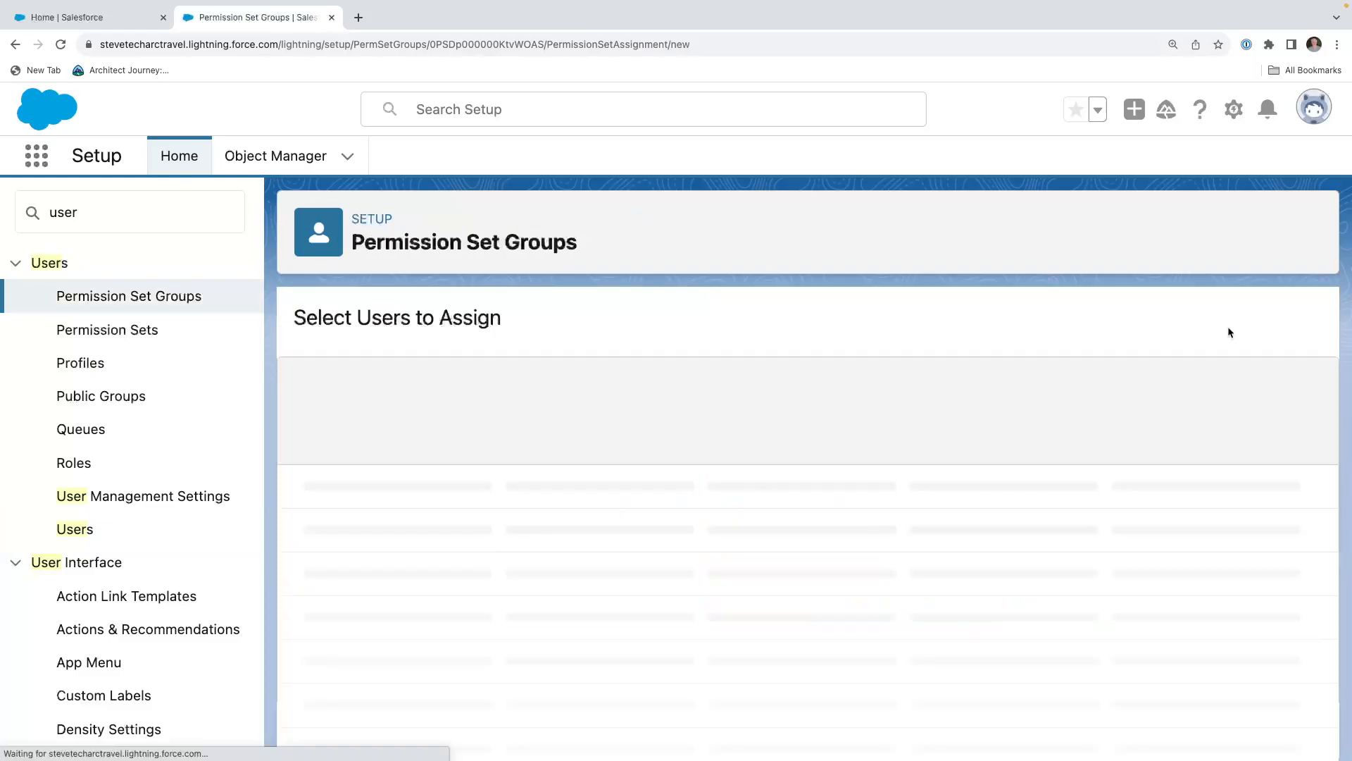
scroll(634, 553, "down", 3)
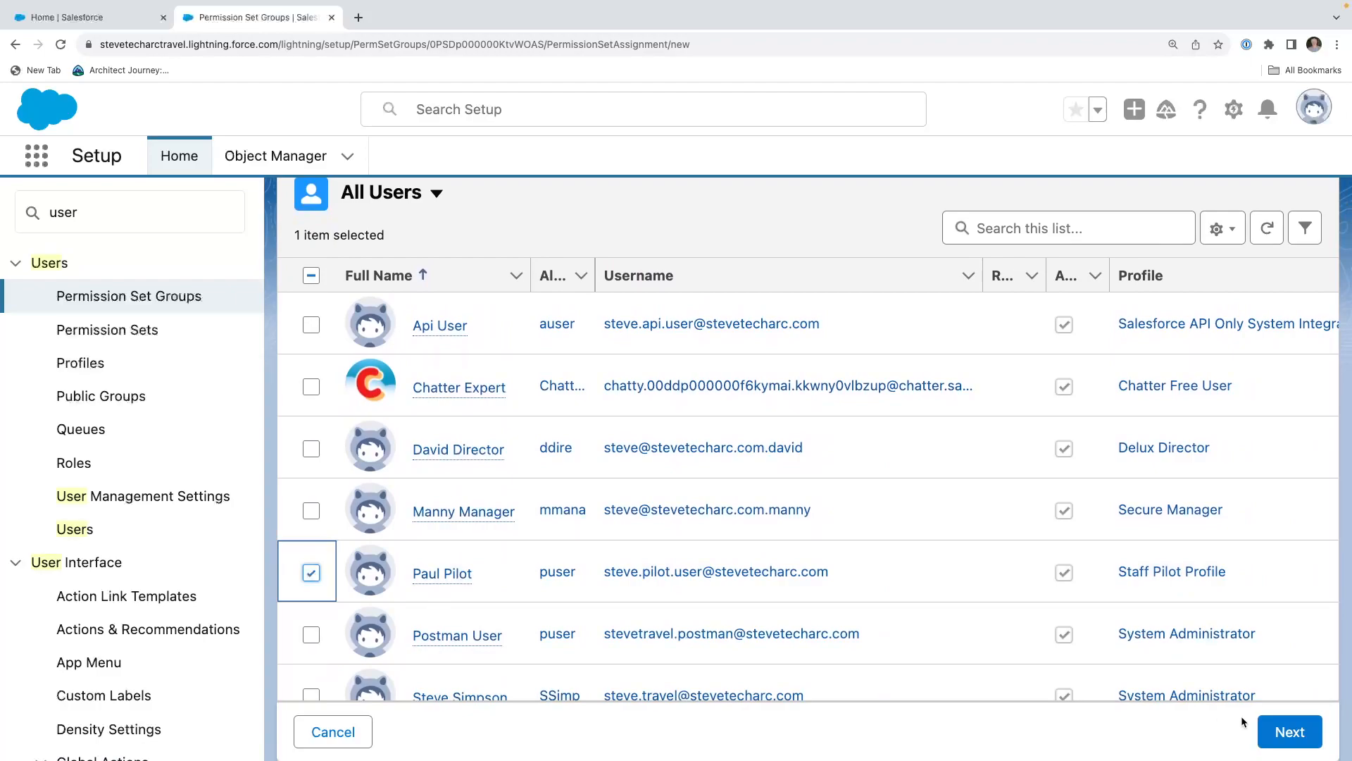
left_click(1284, 732)
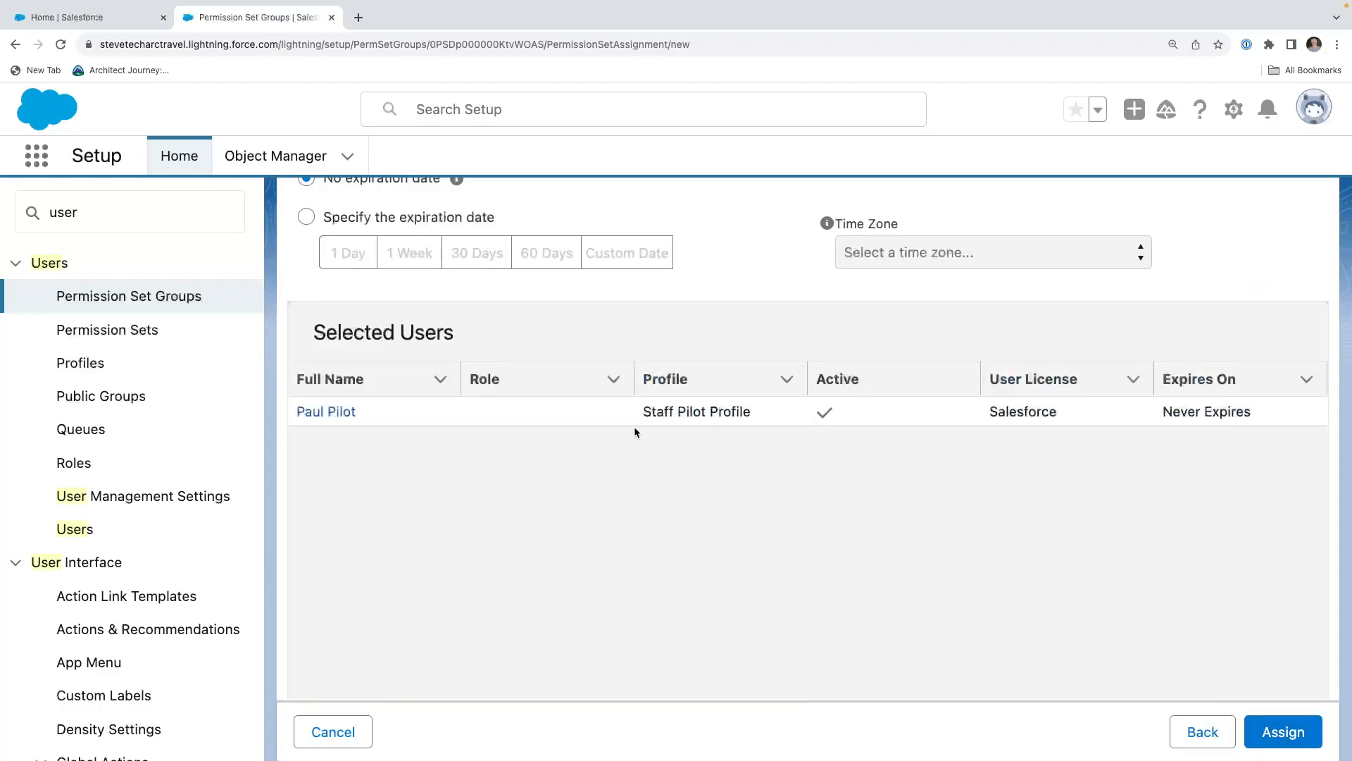
scroll(634, 432, "up", 3)
scroll(635, 433, "up", 2)
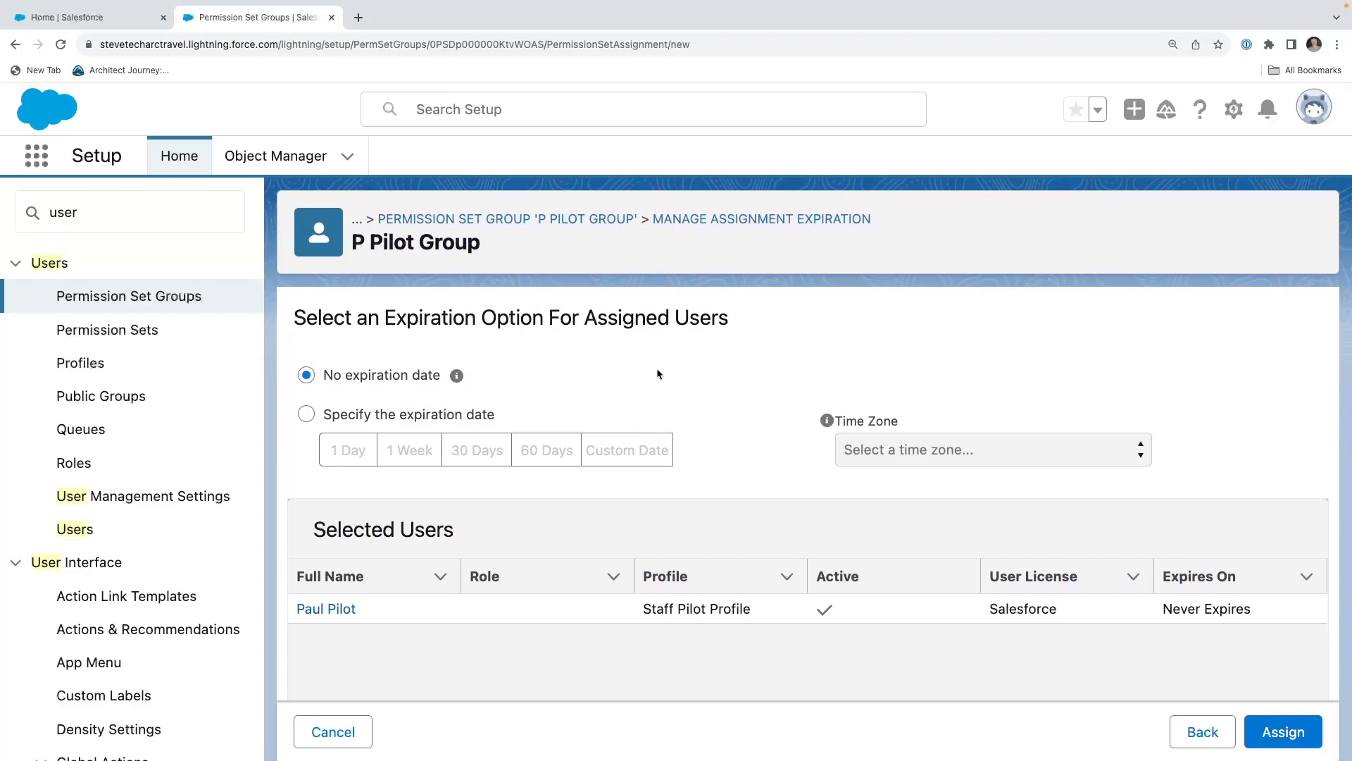
left_click(429, 420)
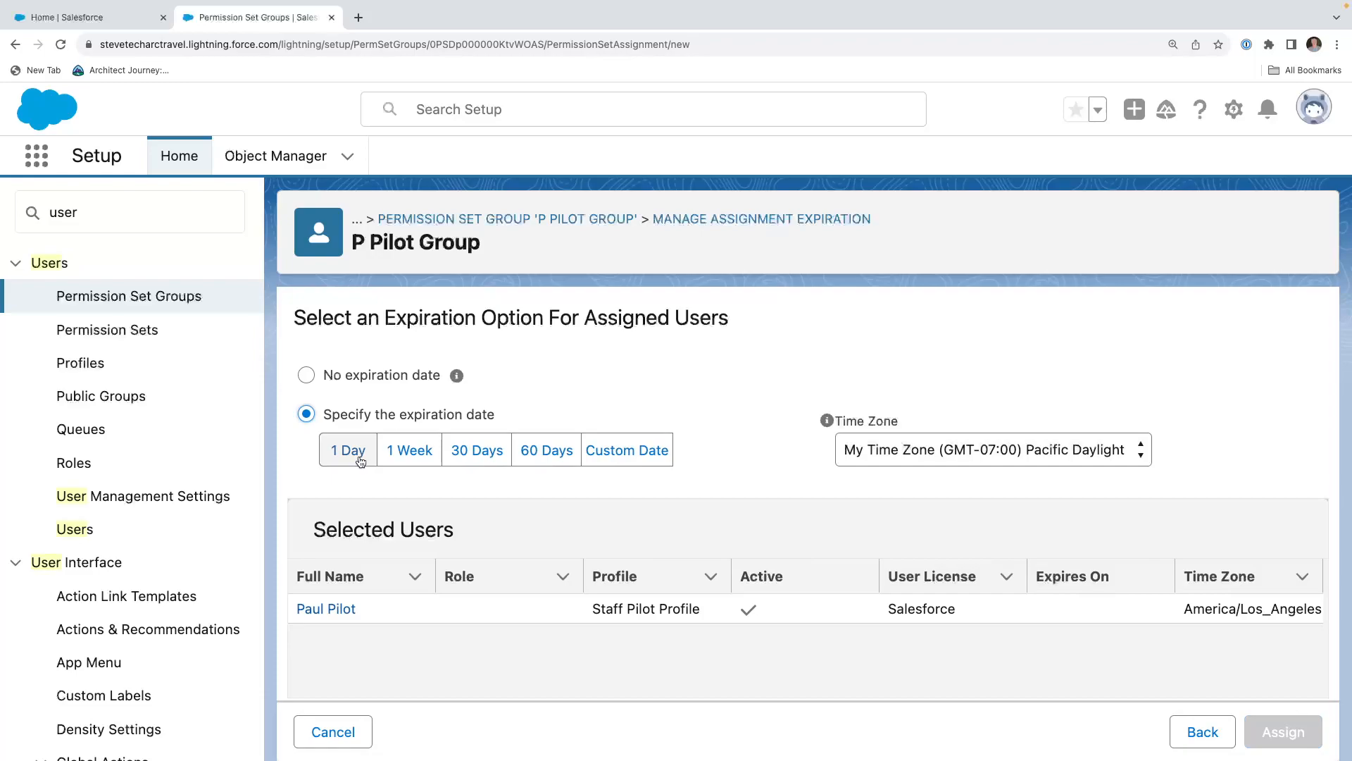
left_click(530, 457)
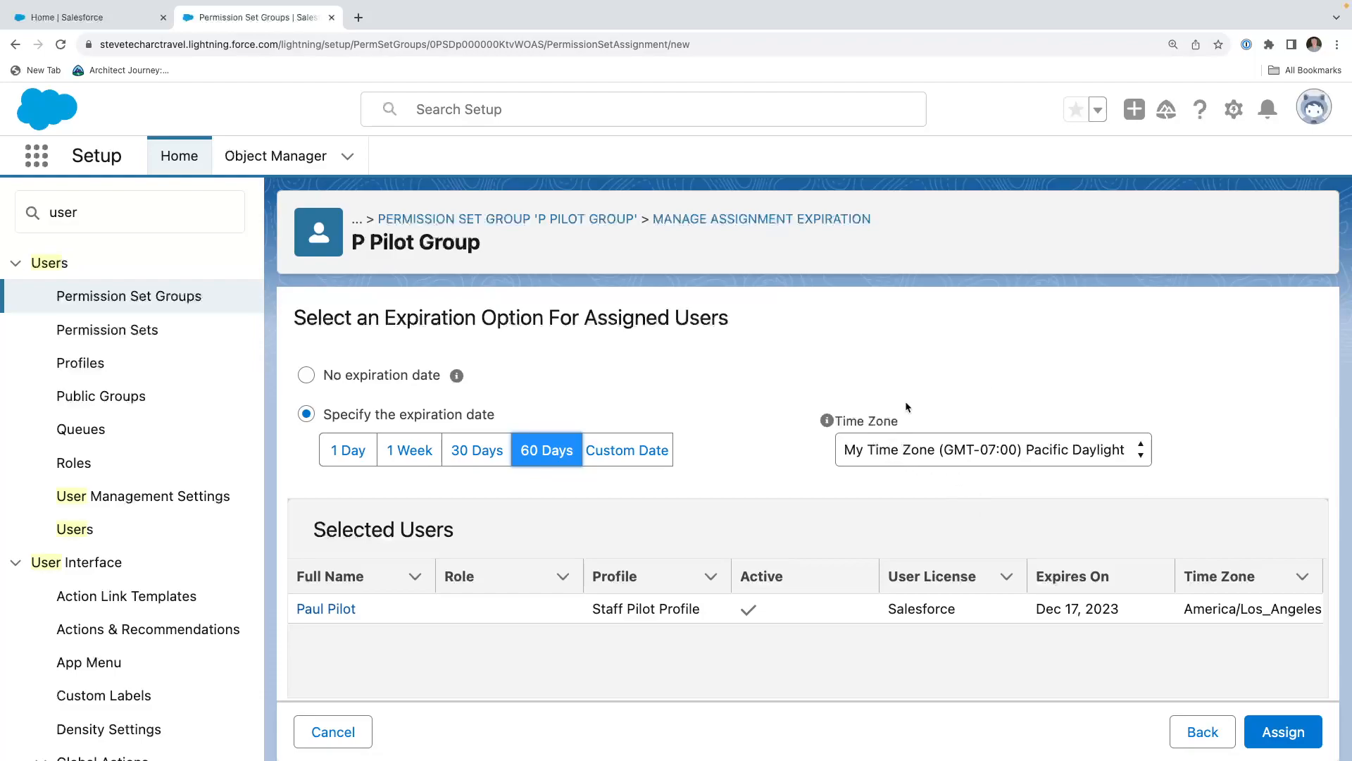
left_click(1284, 734)
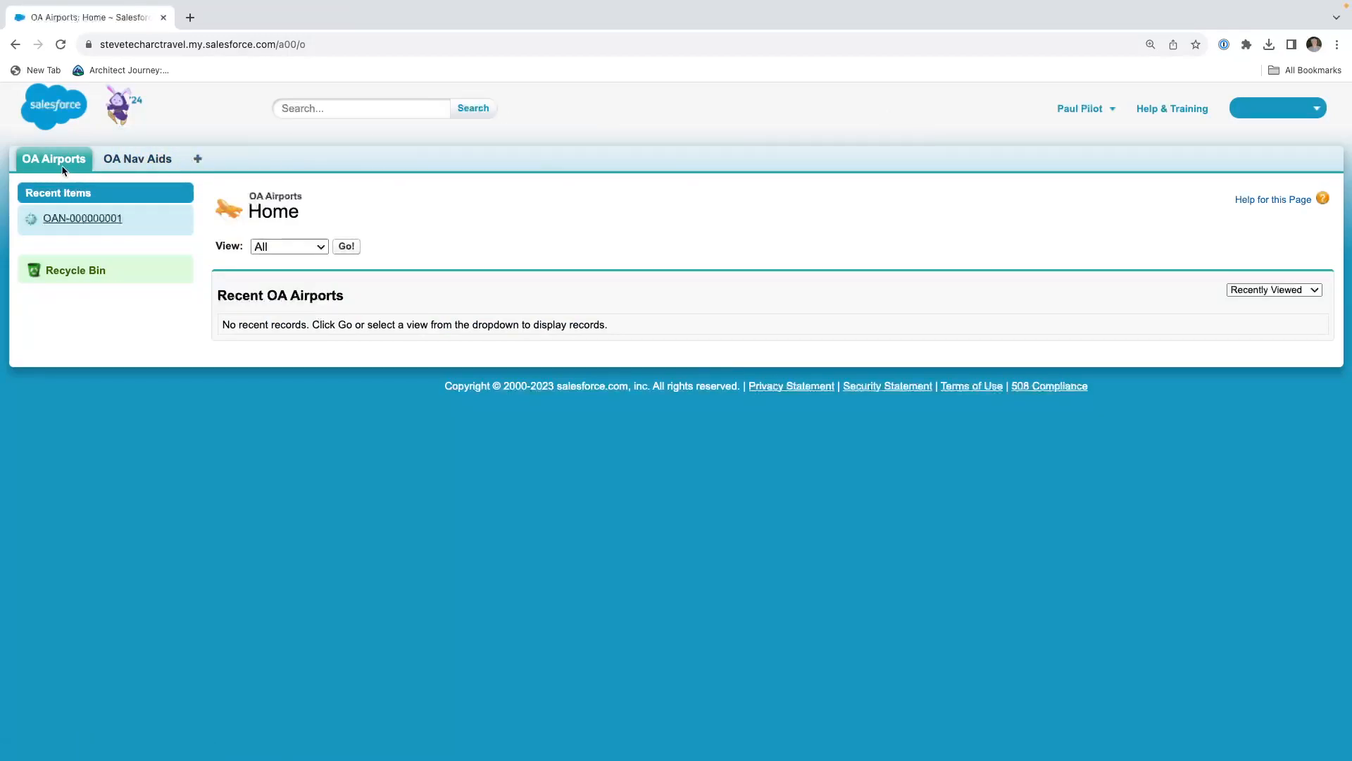
As the pilot user, display the OA Airports records in the IATA list view and switch to the custom filter view.
left_click(303, 247)
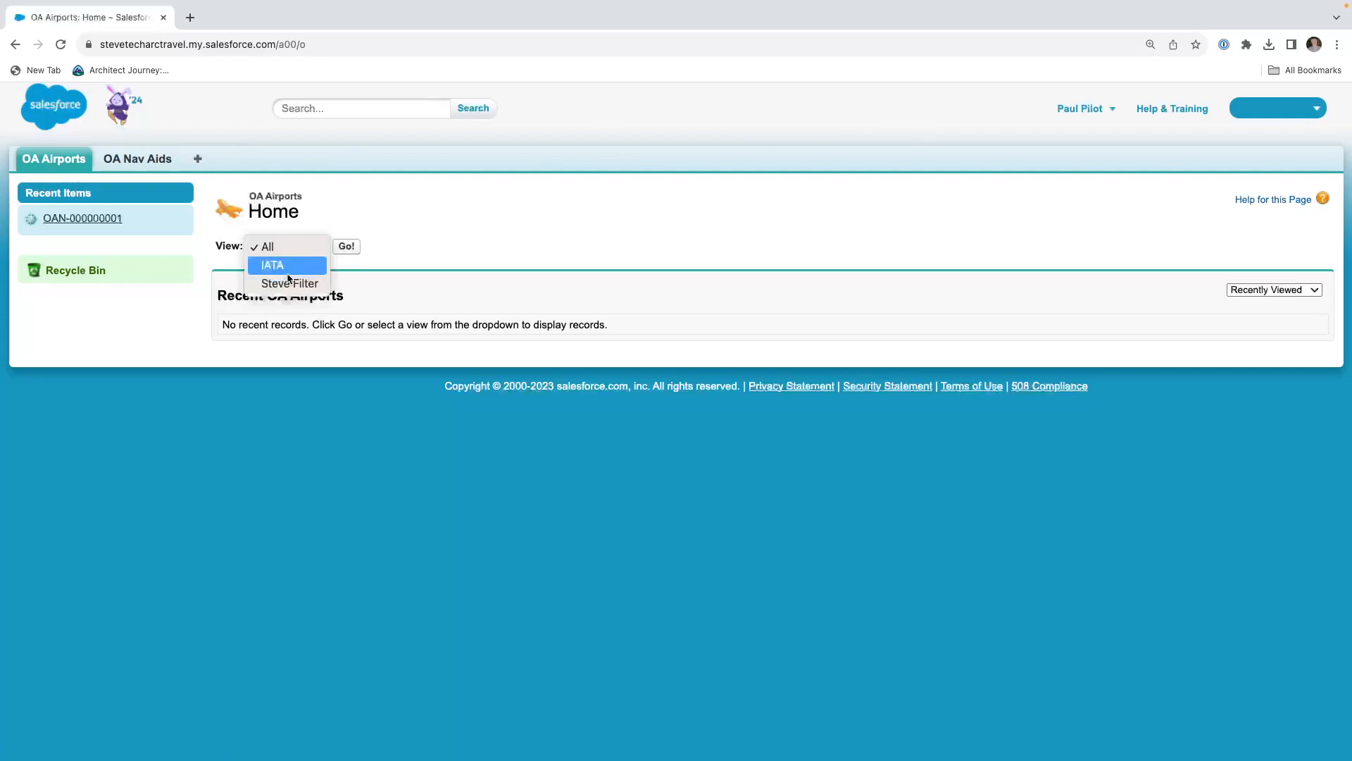
left_click(309, 265)
left_click(348, 248)
left_click(288, 194)
left_click(289, 212)
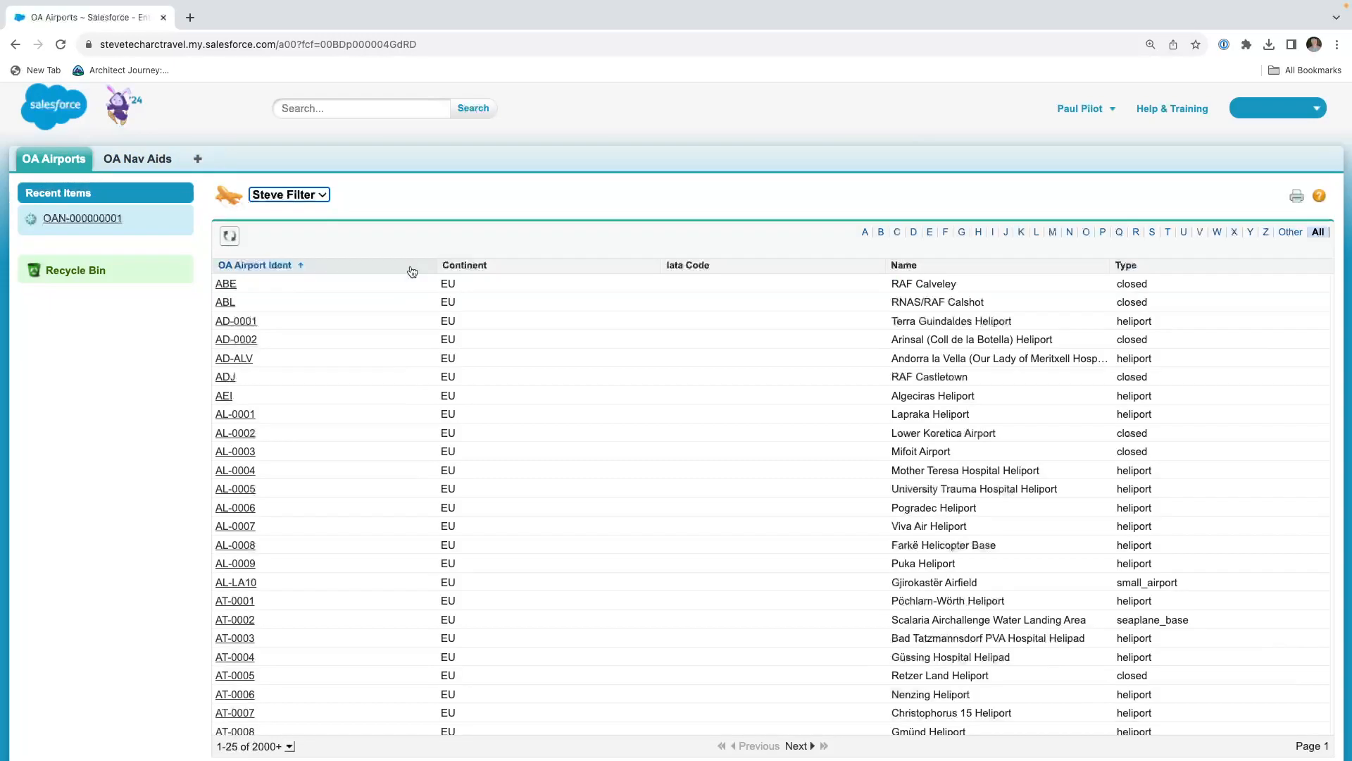
List all OA Nav Aids, open record OAN-000000001 and examine which detail fields the pilot user can see.
left_click(128, 161)
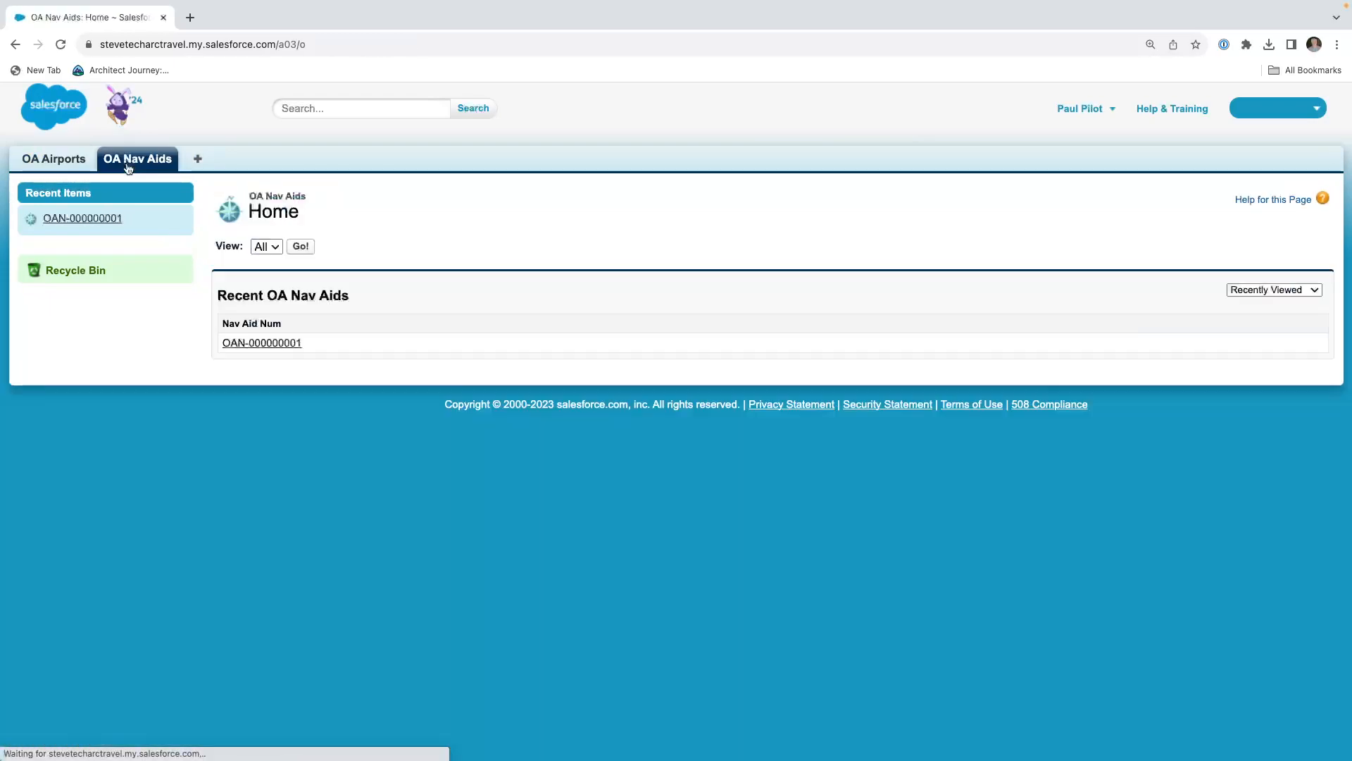
left_click(300, 246)
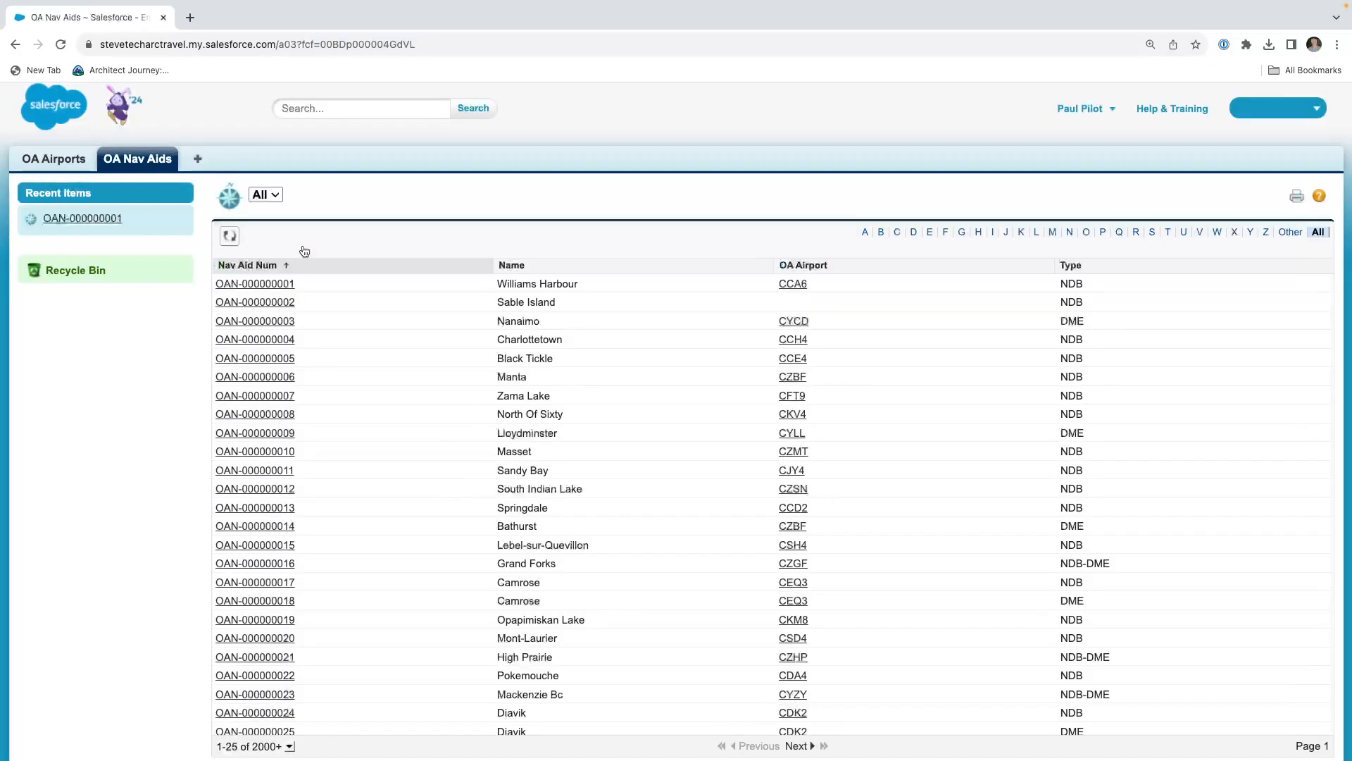
left_click(264, 284)
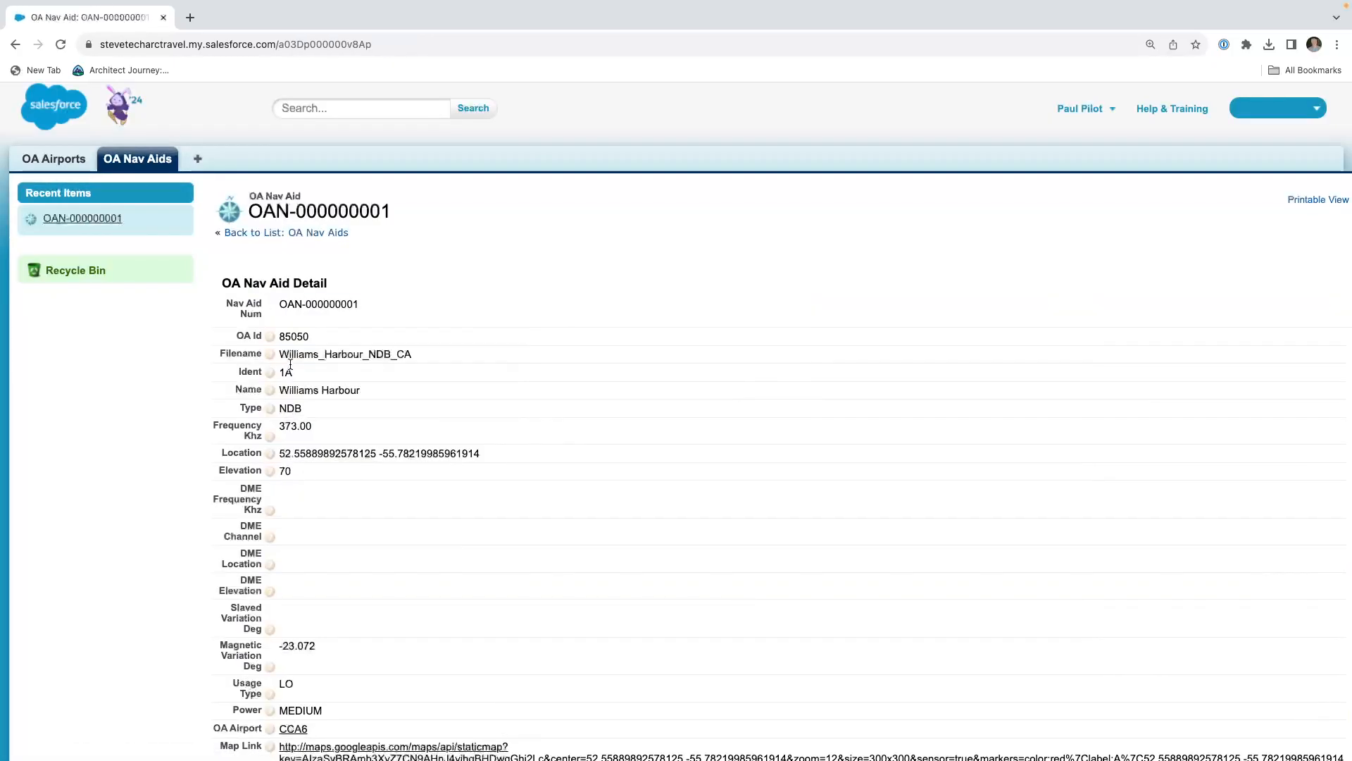
scroll(290, 367, "down", 2)
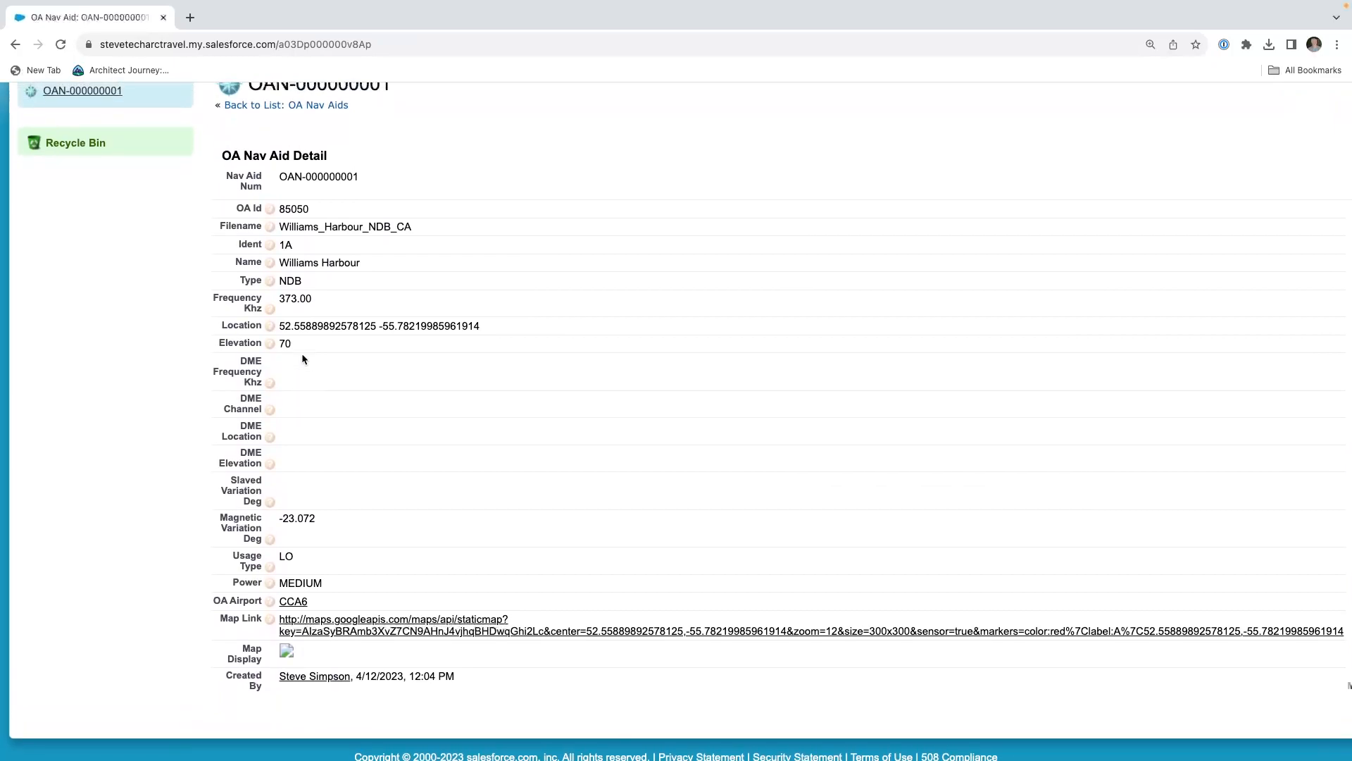
scroll(332, 326, "up", 2)
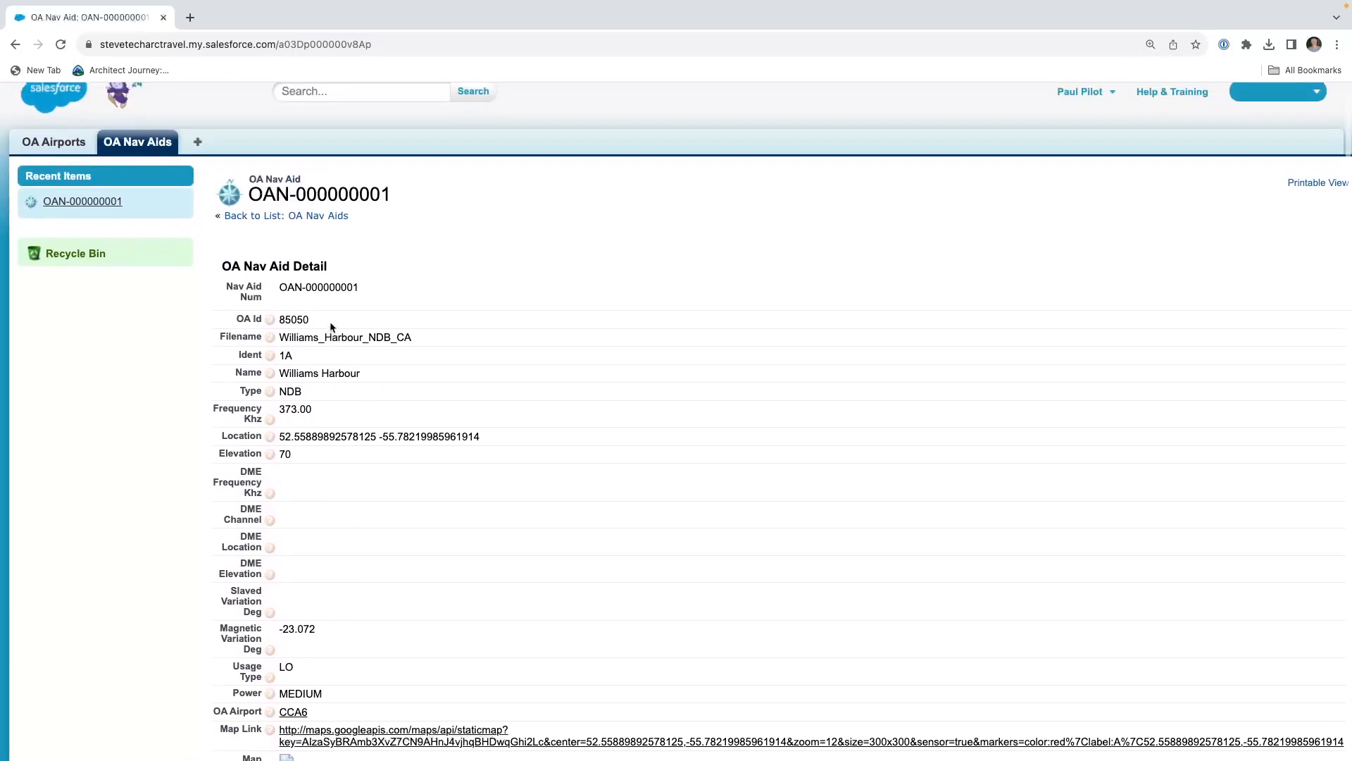
scroll(331, 326, "up", 1)
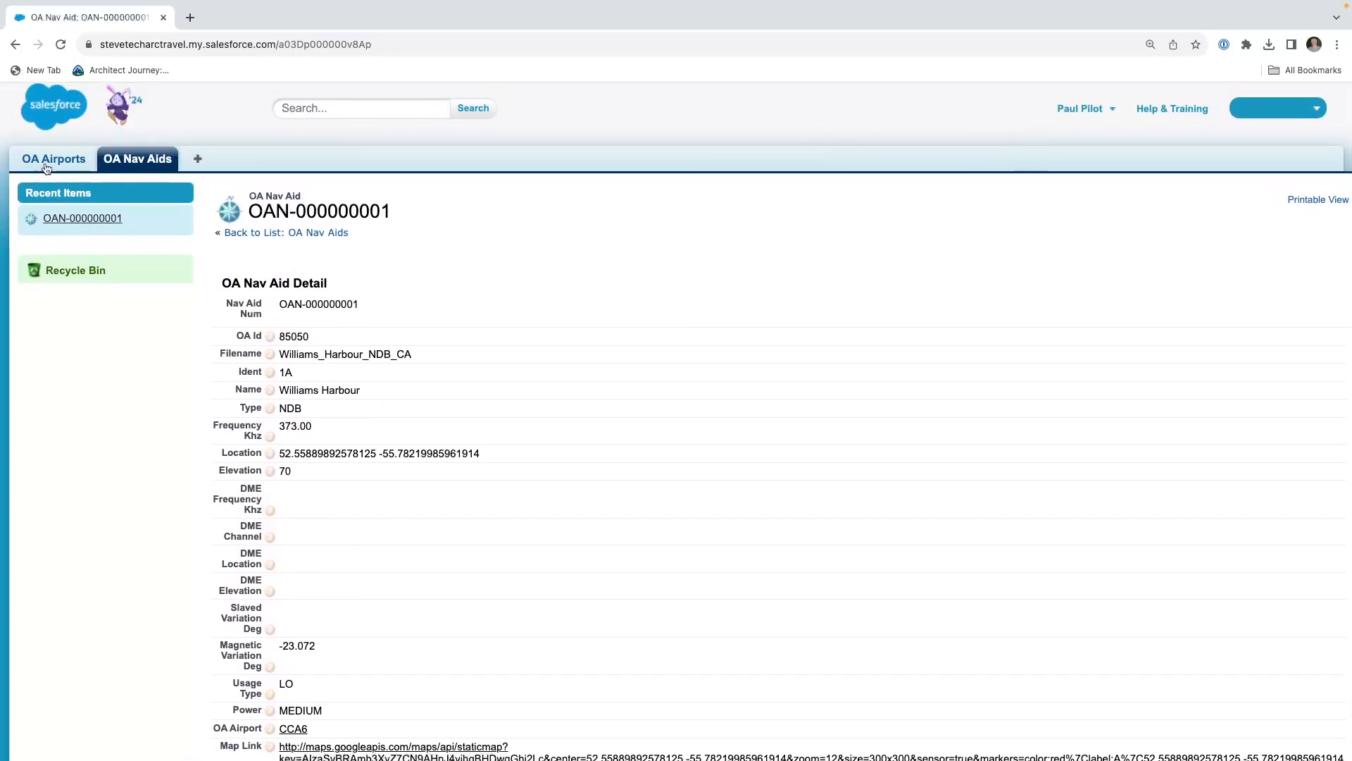